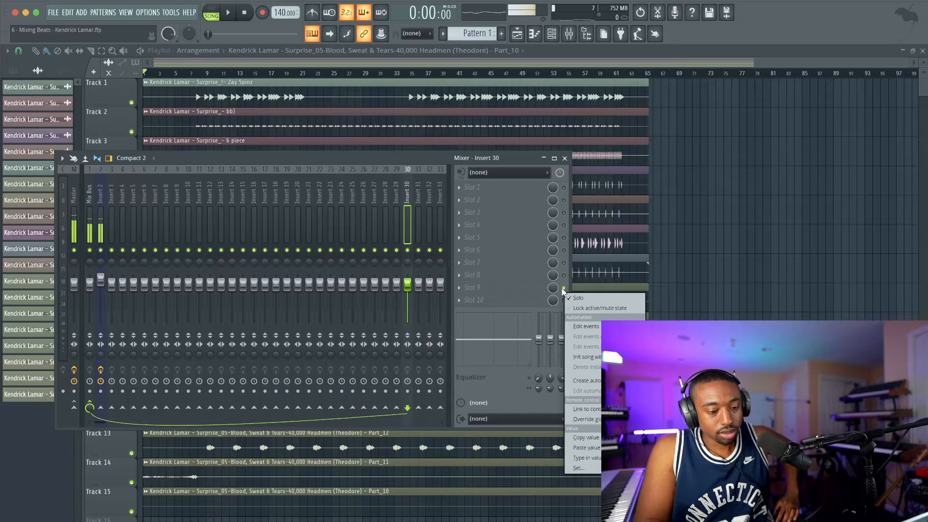
Turn off the solo on effect slot 9 of Insert 30 and close the mixer.
left_click(579, 298)
right_click(675, 296)
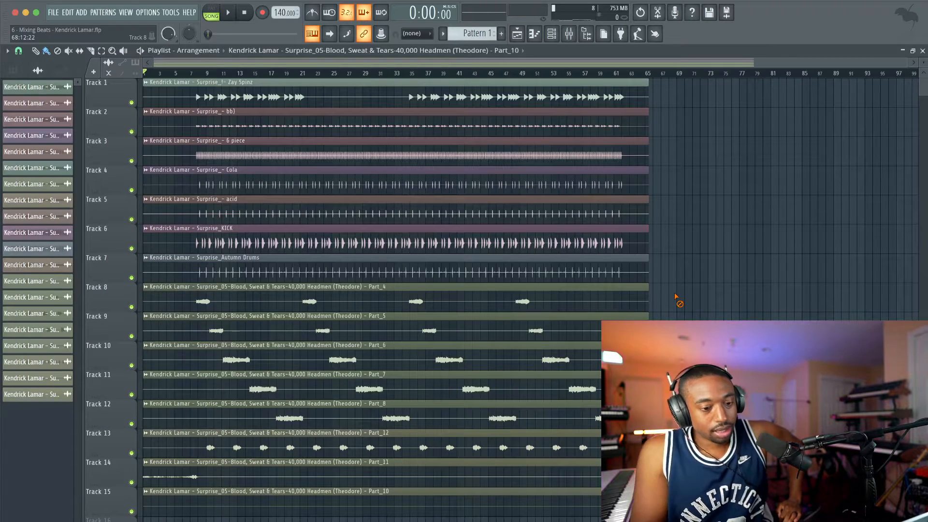
Select all audio channels in the channel rack and assign them to mixer tracks 3 to 22.
left_click(554, 35)
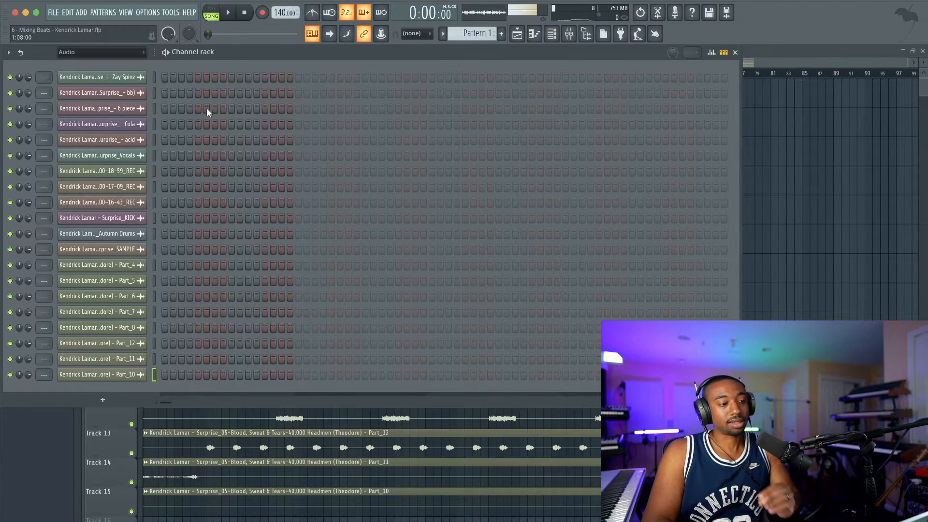
double_click(153, 109)
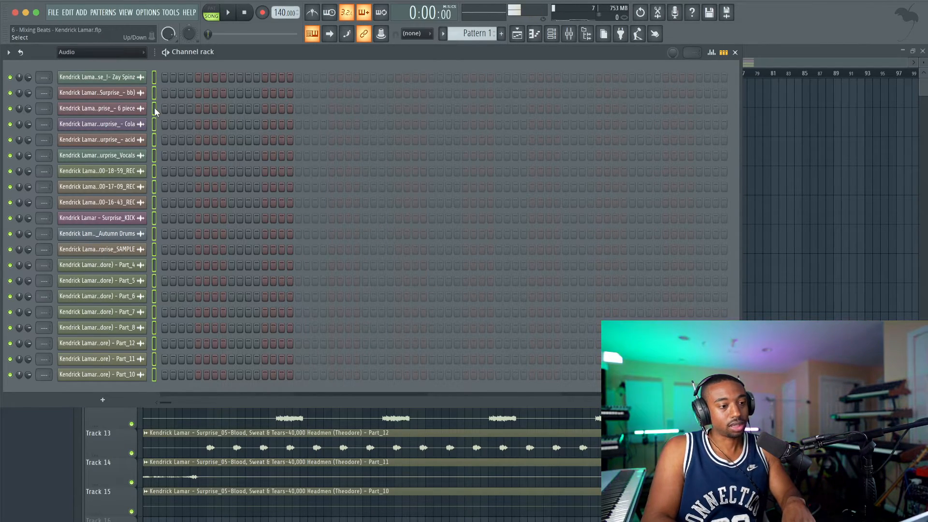
key("ctrl+l")
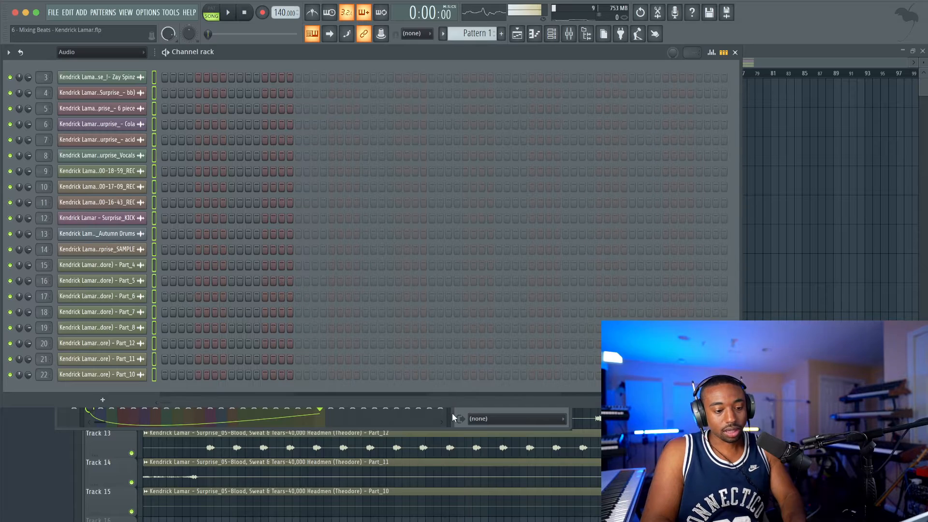
Select mixer tracks 3 to 22 and route them to the Mix Bus only.
left_click_drag(319, 218, 131, 220)
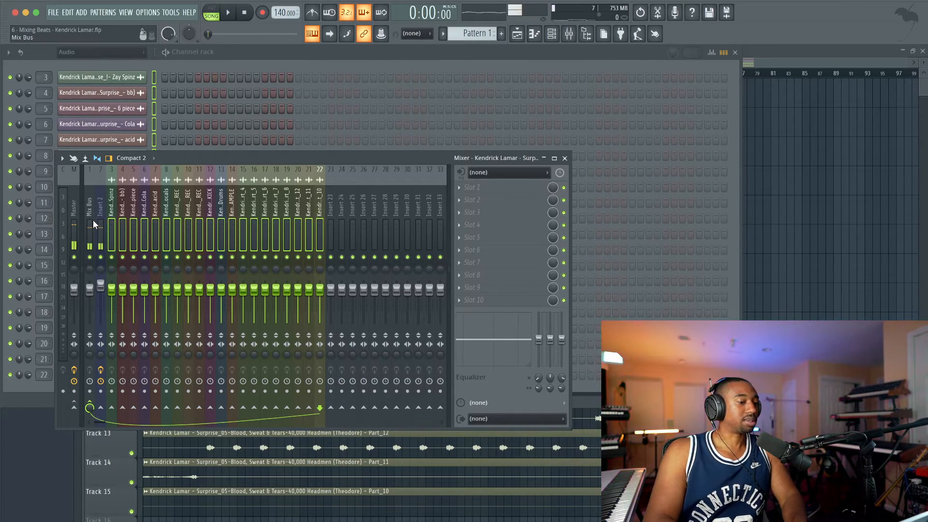
left_click_drag(112, 215, 363, 216)
left_click_drag(110, 211, 320, 212)
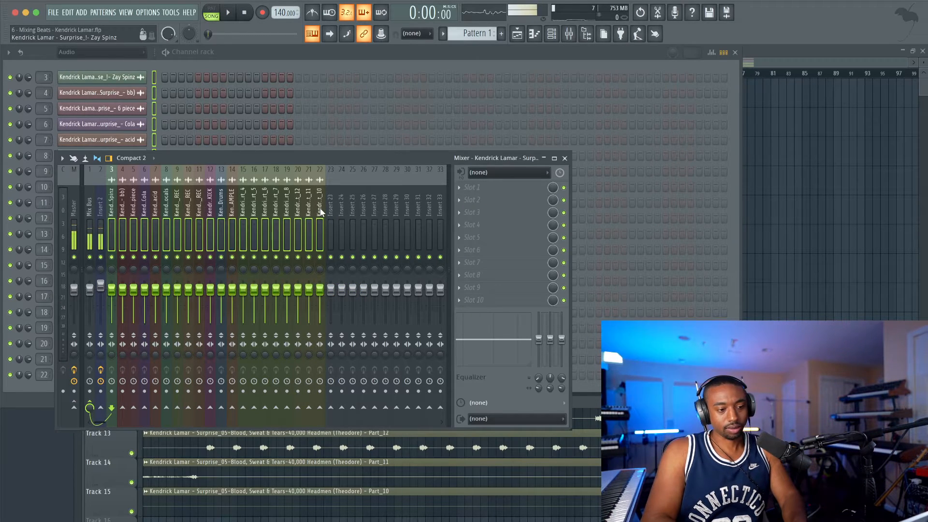
right_click(89, 404)
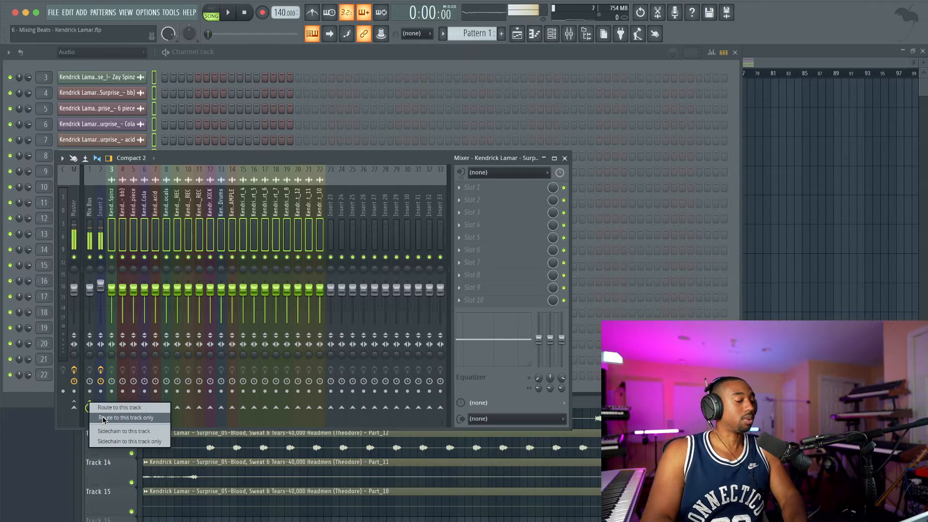
left_click(103, 417)
Route Insert 2 straight to the Master instead of the Mix Bus, and reset the Mix Bus volume.
left_click(91, 213)
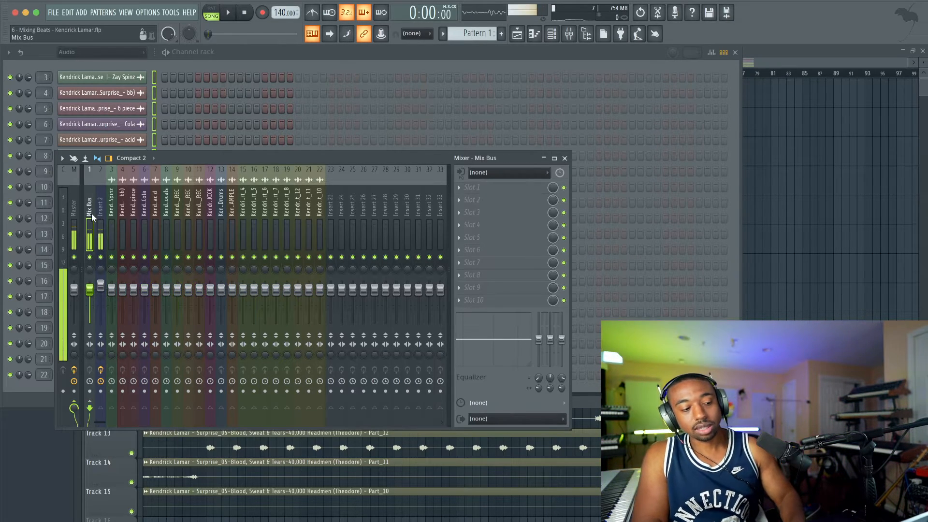
left_click(102, 226)
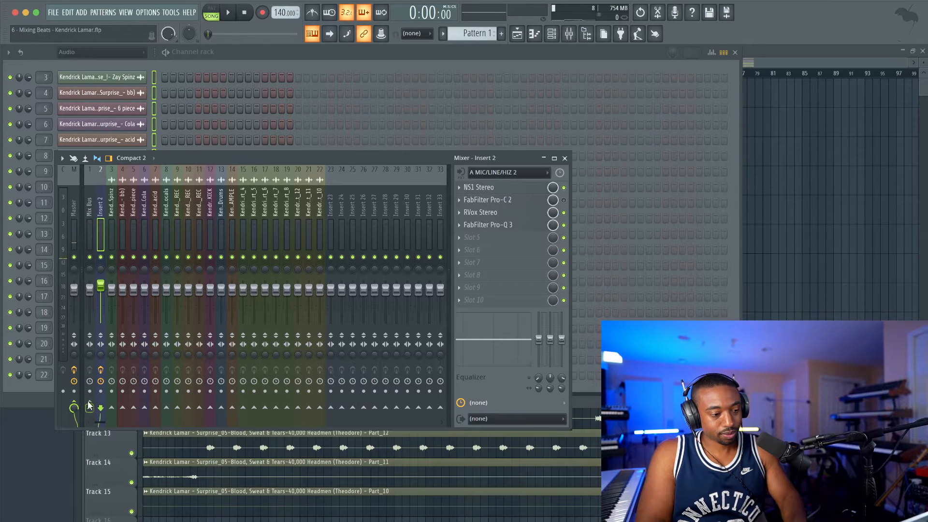
left_click(89, 278)
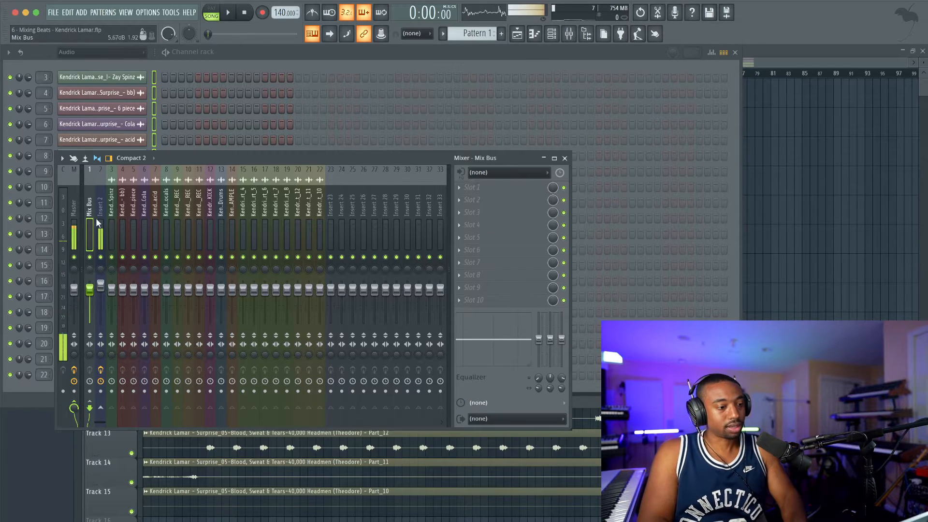
right_click(89, 303)
left_click(99, 309)
Play the song briefly and inspect the settings of the L2 Stereo limiter on the Master track.
key("space")
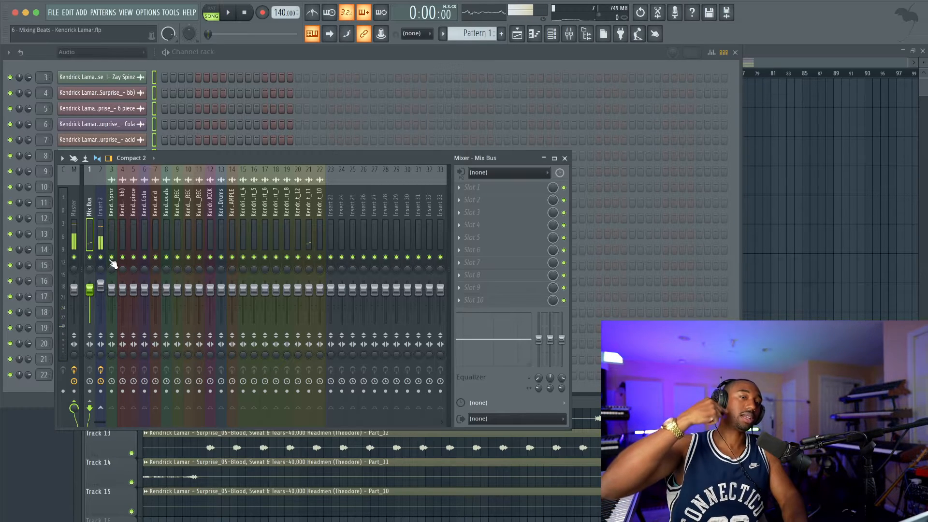
left_click(77, 224)
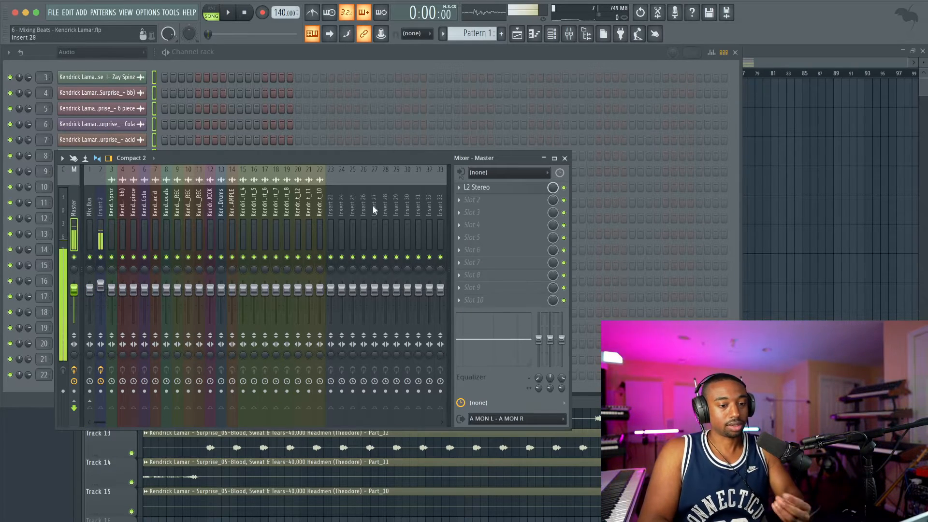
left_click(520, 190)
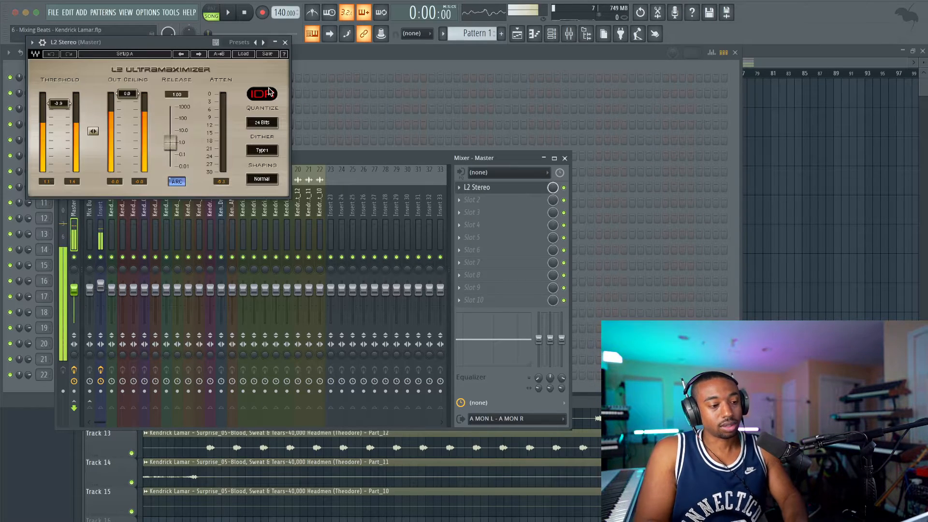
left_click(285, 42)
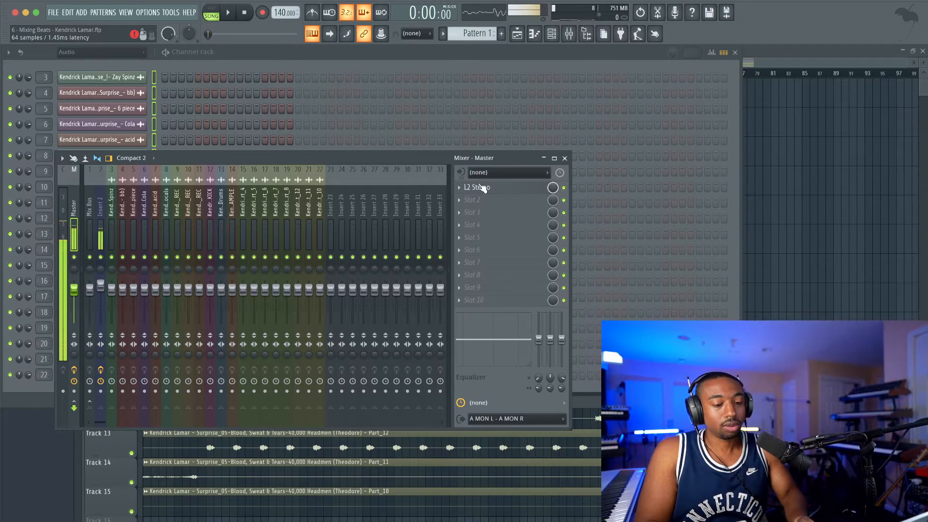
Play the song from the start and lower the mixer volumes of the bb) and 6 piece tracks.
key("space")
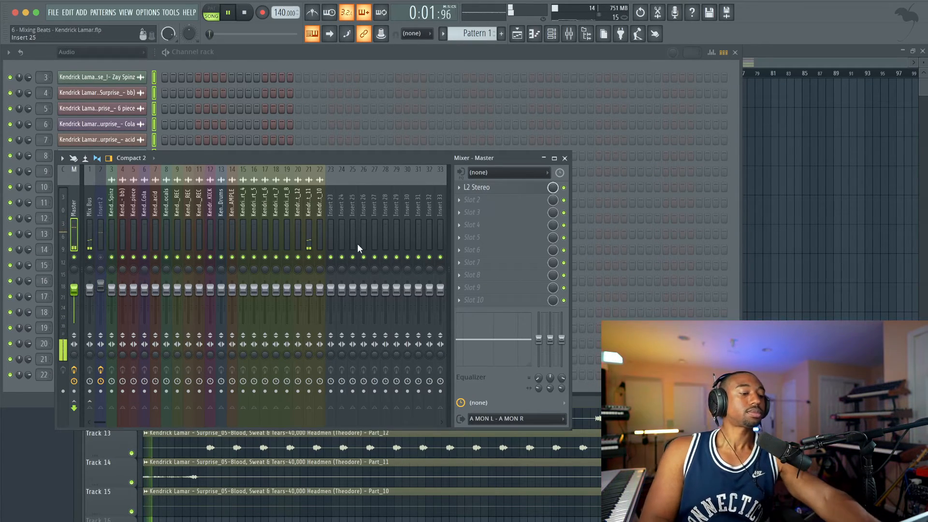
key("F5")
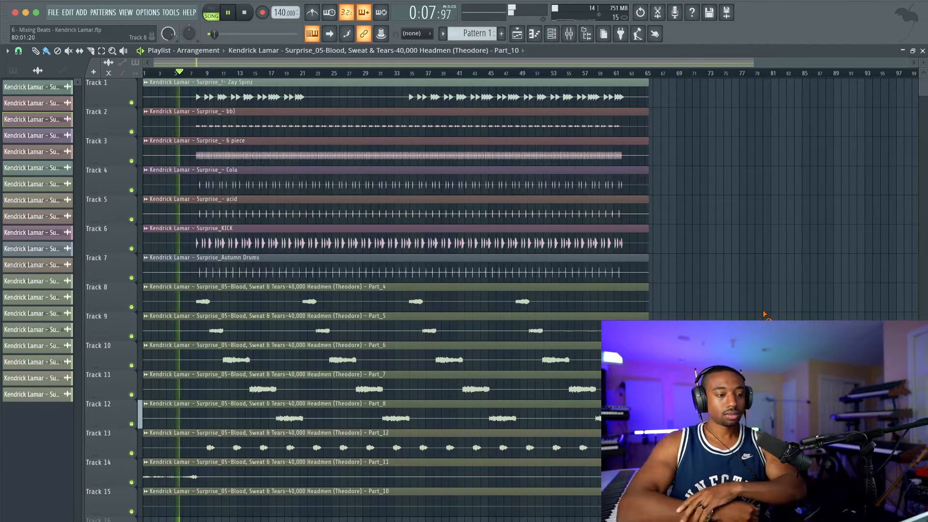
left_click(574, 42)
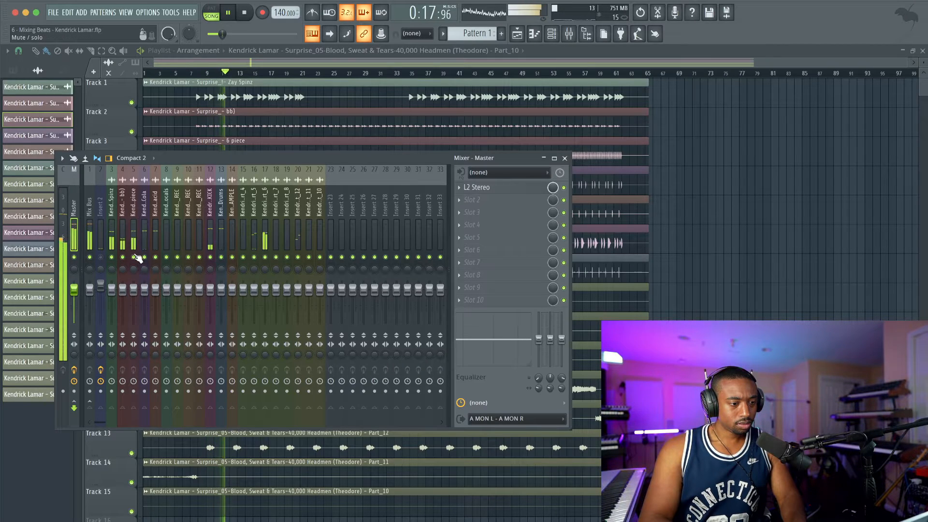
left_click_drag(122, 288, 133, 299)
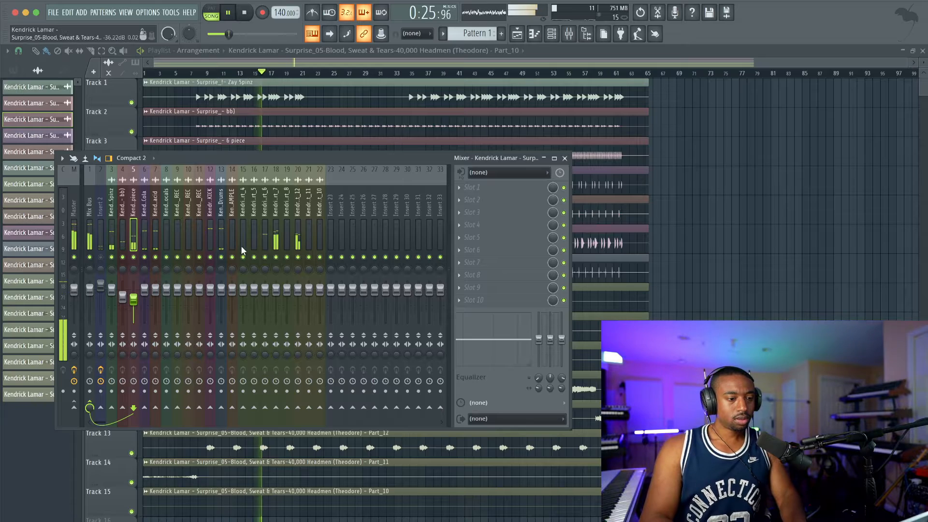
Select the sample part tracks, mixer tracks 15 to 22, and route them to Insert 23 only.
left_click(322, 220)
left_click_drag(322, 220, 244, 221)
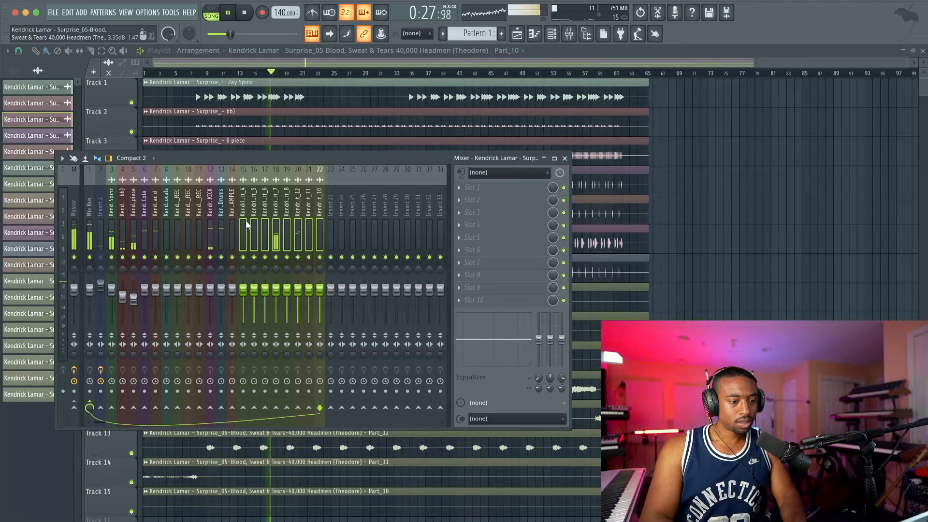
right_click(332, 410)
left_click(353, 416)
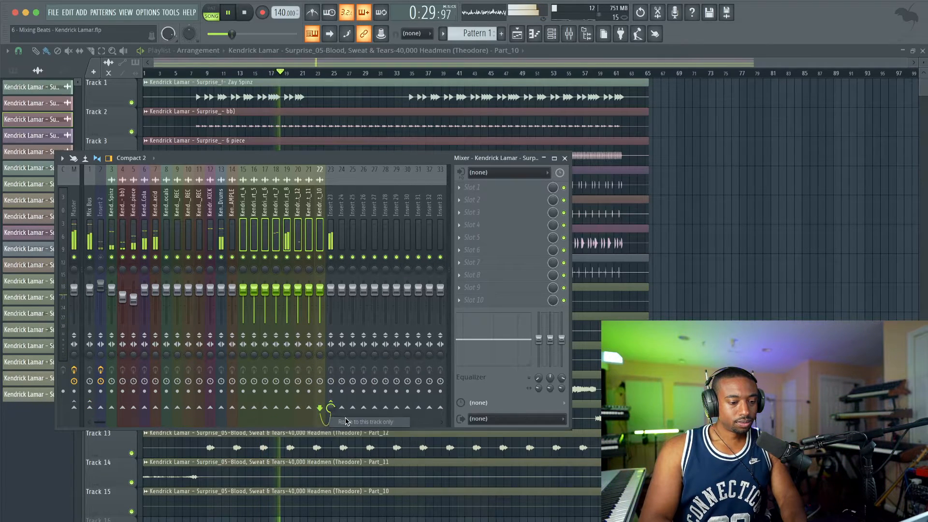
Lower the volume of Insert 23 and rename the track SAMPLE.
left_click(332, 250)
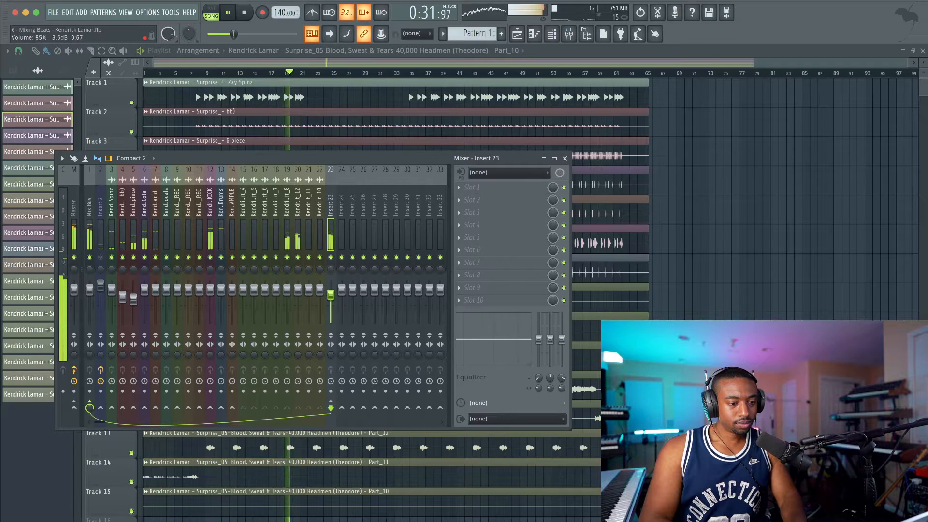
double_click(332, 221)
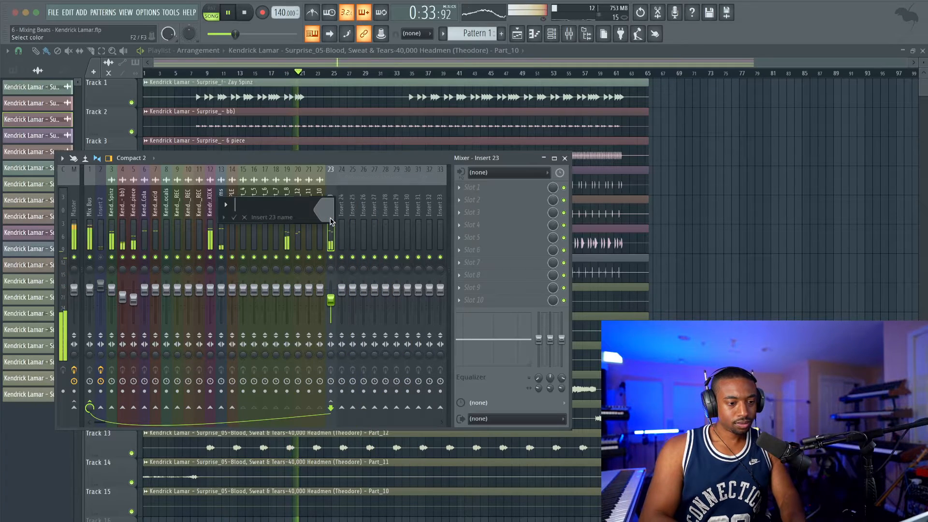
type("SAMPLE")
key("Return")
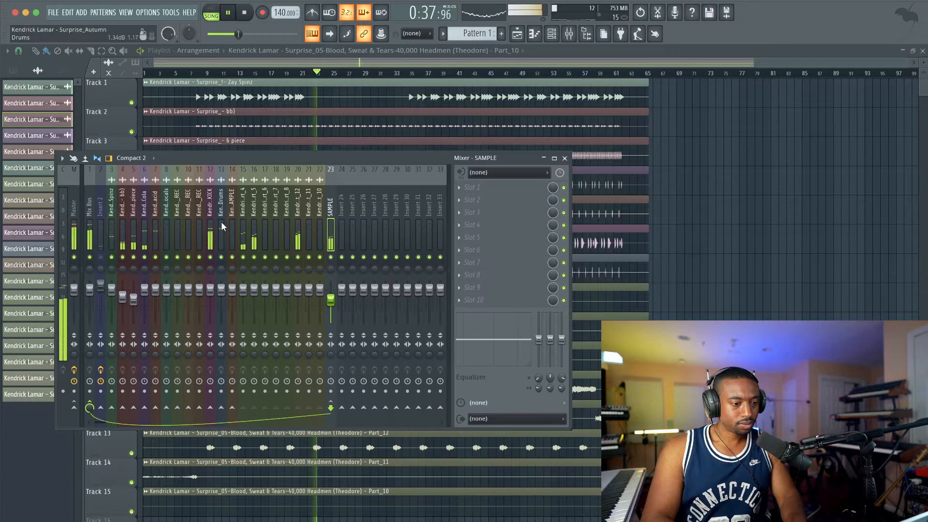
Listen to the acid and Cola tracks soloed together and try panning acid right and Cola 46% left.
left_click(156, 231)
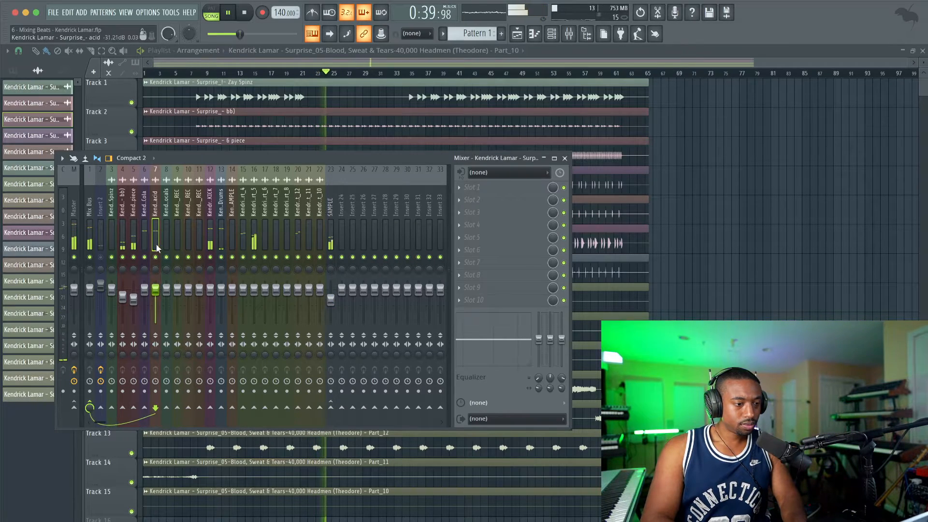
right_click(155, 258)
left_click(145, 257)
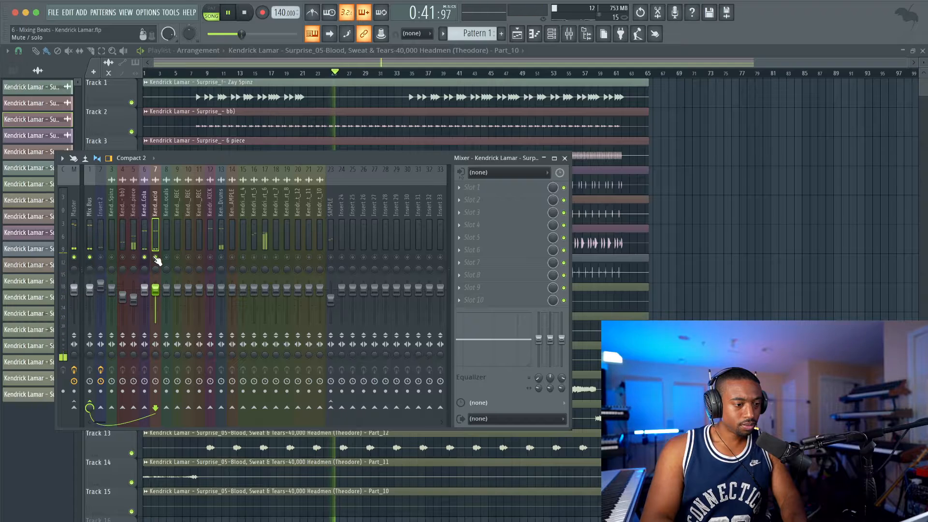
right_click(155, 257)
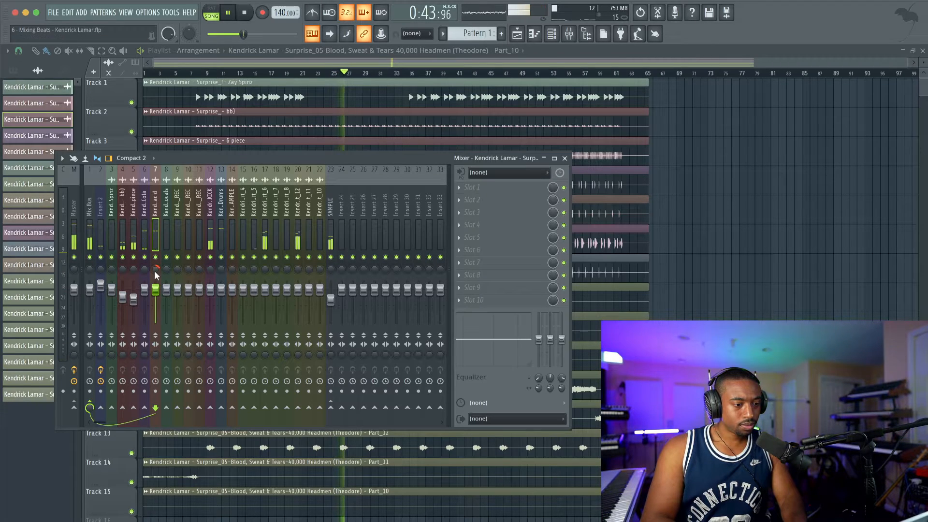
left_click_drag(145, 269, 148, 269)
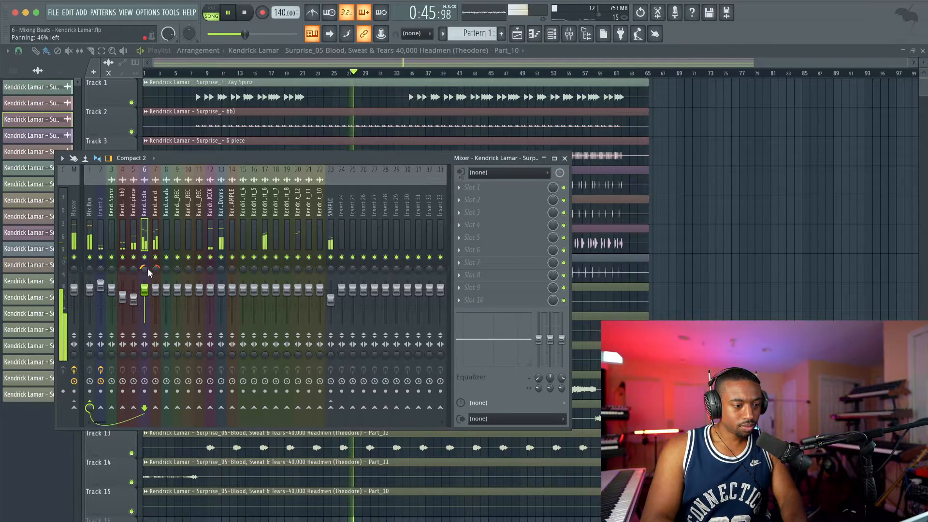
right_click(148, 269)
left_click(154, 275)
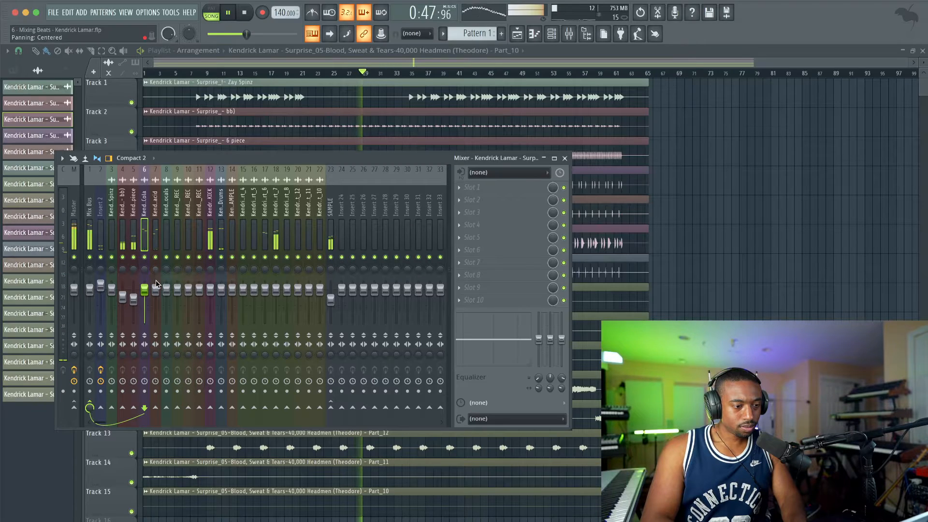
Try balancing the Cola and acid tracks against each other by ear, lowering Cola to about -4.3 dB.
left_click_drag(145, 288, 145, 296)
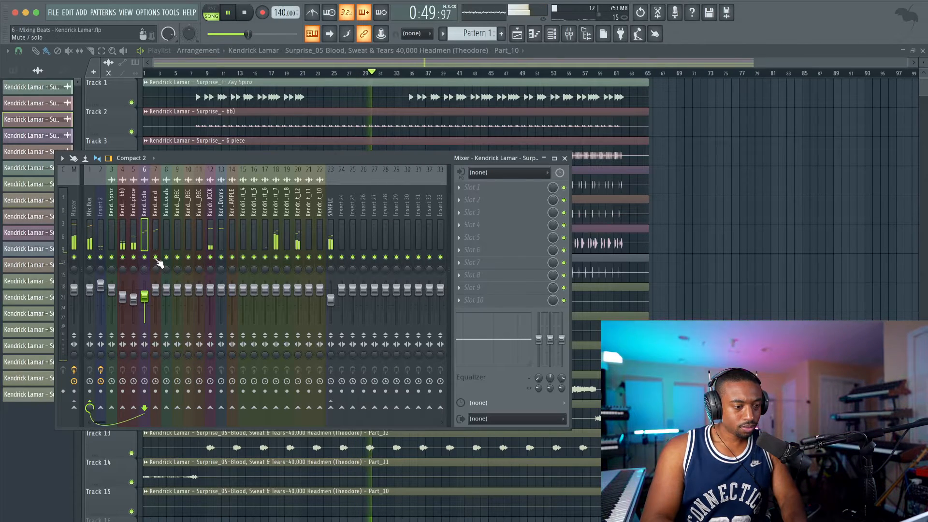
right_click(155, 257)
left_click(144, 257)
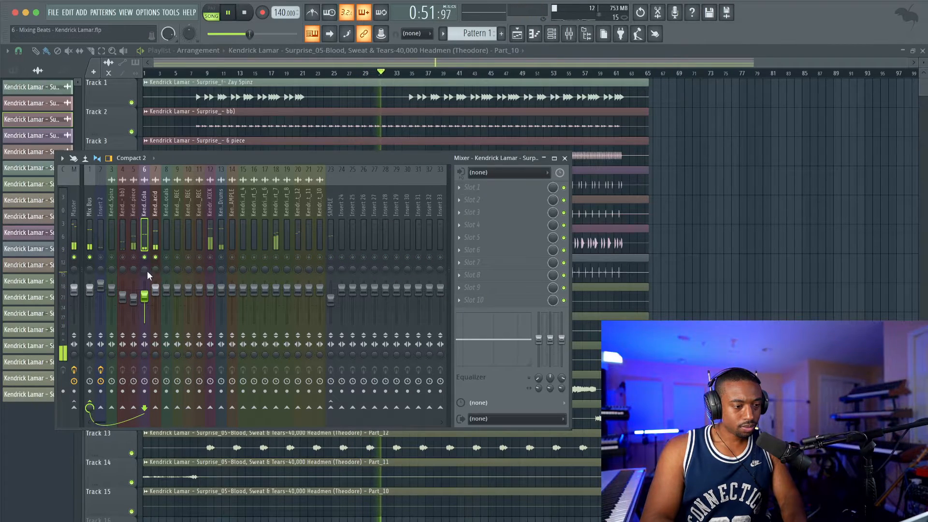
left_click_drag(152, 280, 145, 288)
right_click(155, 257)
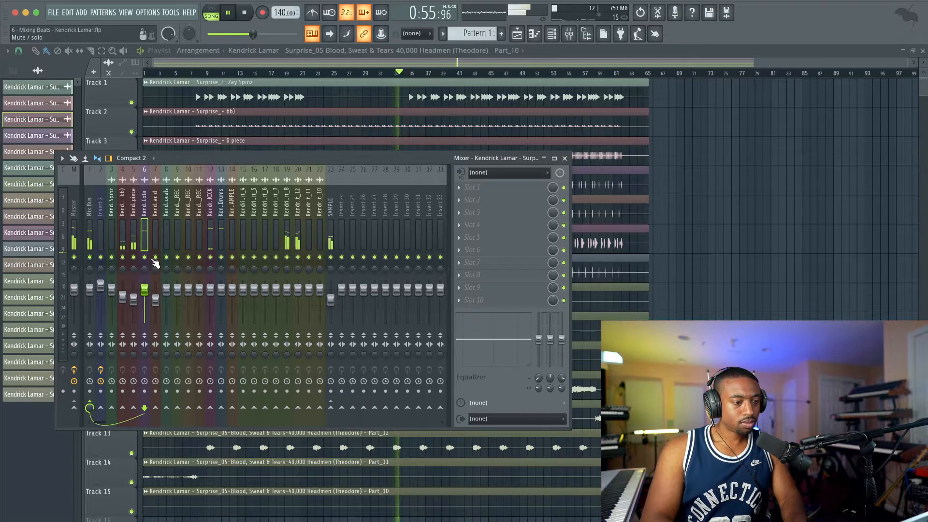
left_click(100, 257)
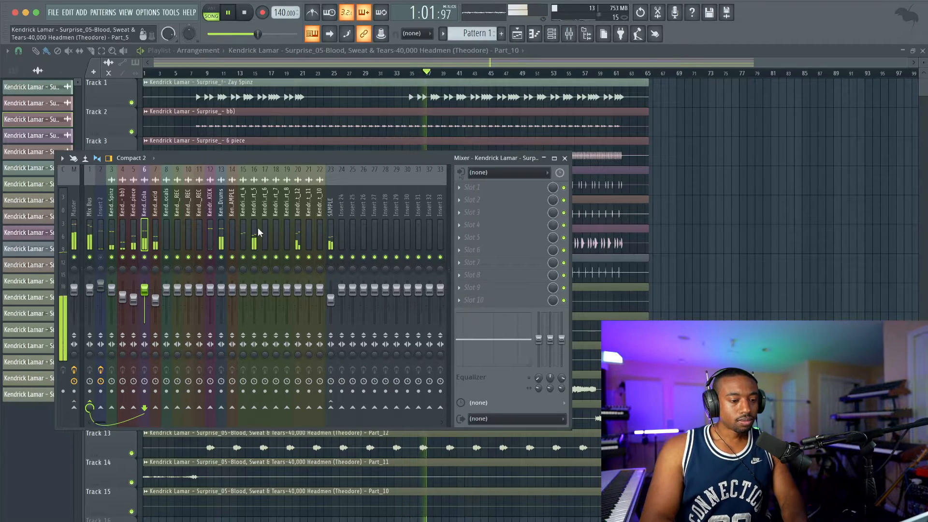
left_click_drag(155, 298, 145, 295)
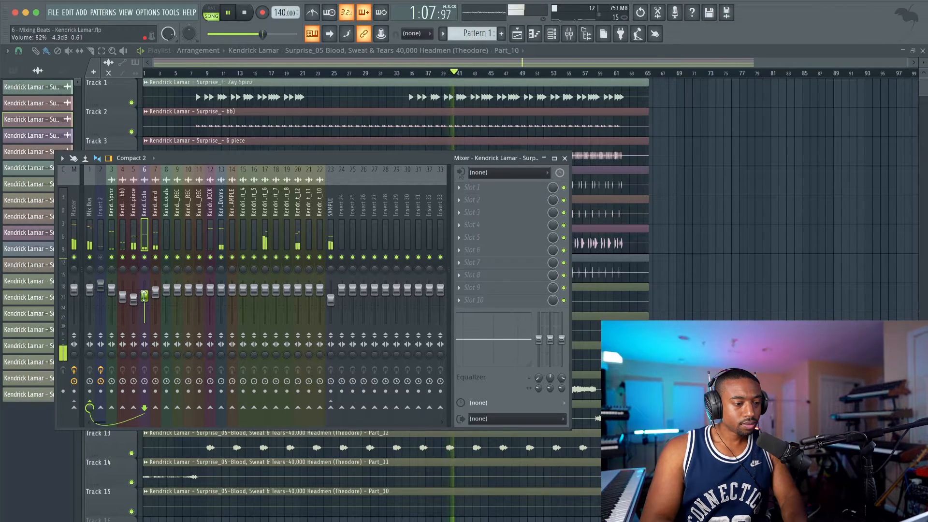
Reset the Cola and acid volumes to 0.0 dB, and lower both faders slightly together.
left_click_drag(144, 315, 155, 295)
right_click(144, 322)
left_click(157, 329)
right_click(156, 294)
left_click(167, 299)
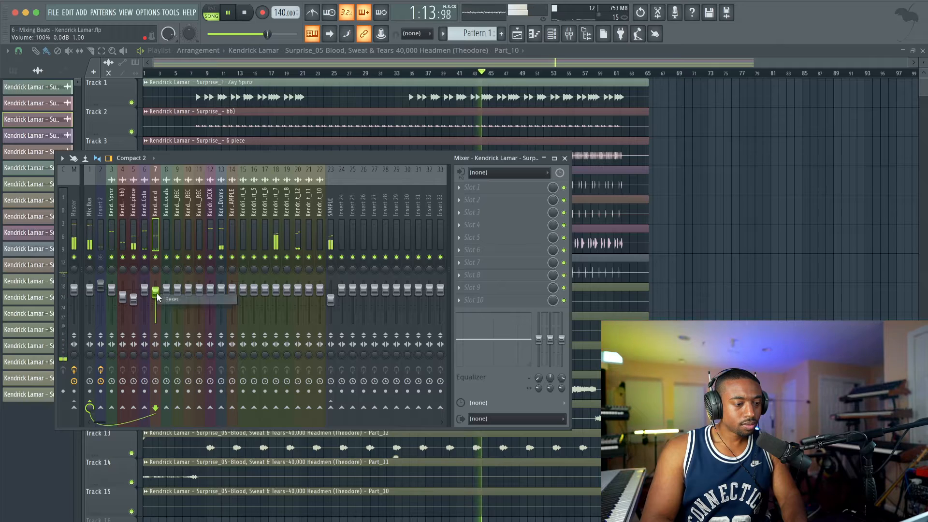
left_click(146, 236, "ctrl+shift")
left_click_drag(155, 290, 155, 293)
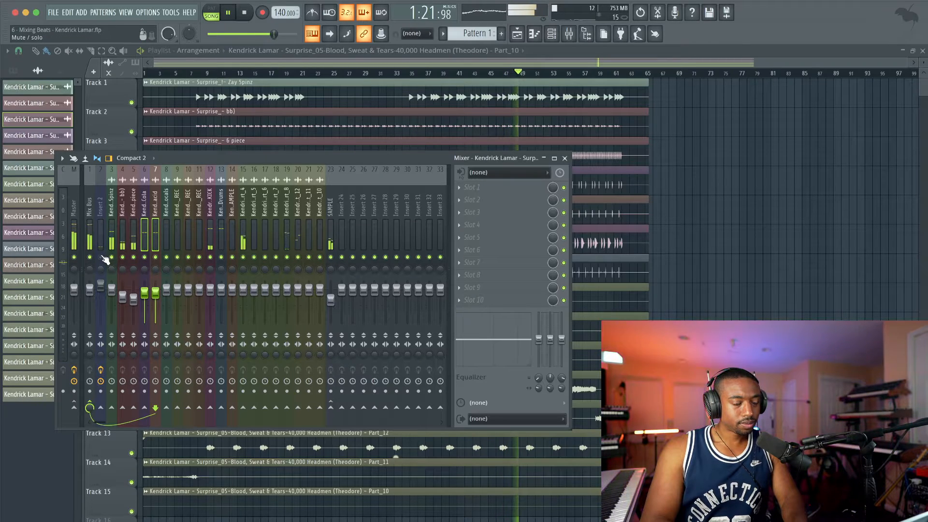
Stop playback and color the SAMPLE mixer track green, keeping its name.
key("space")
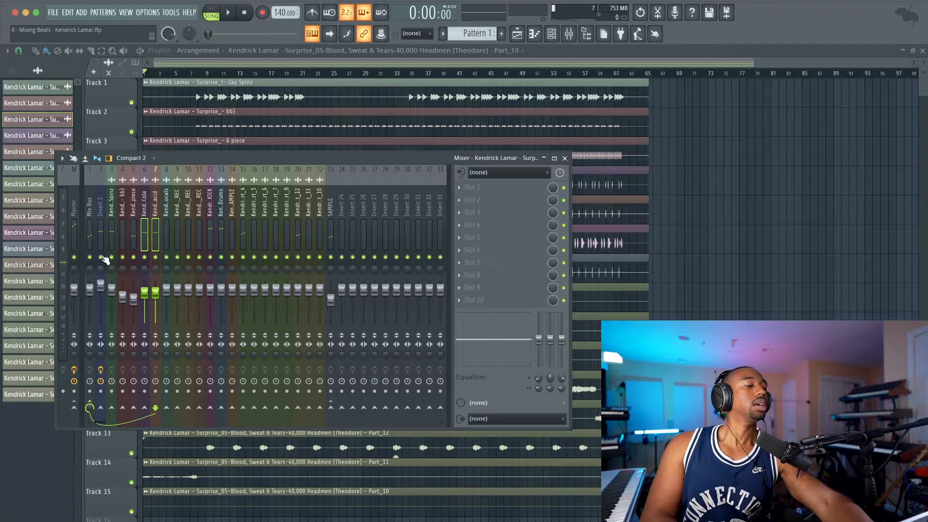
left_click(134, 228)
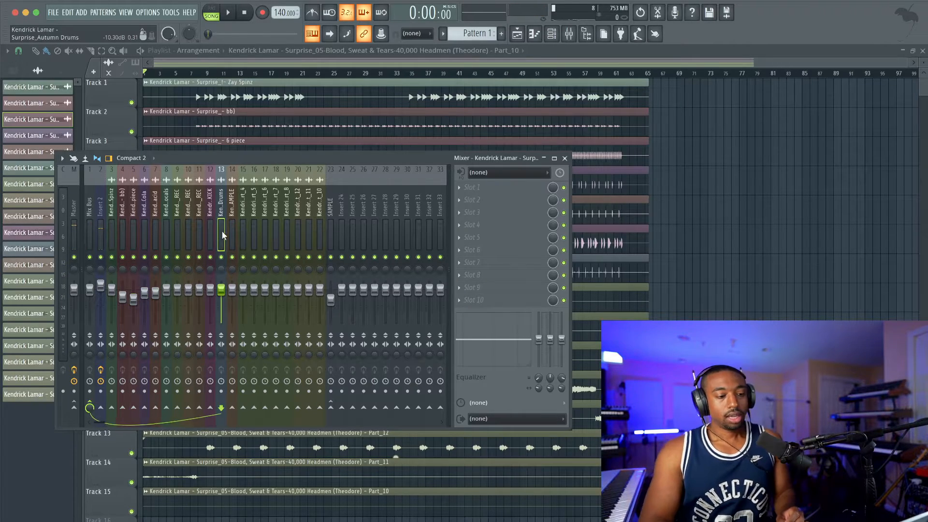
right_click(334, 211)
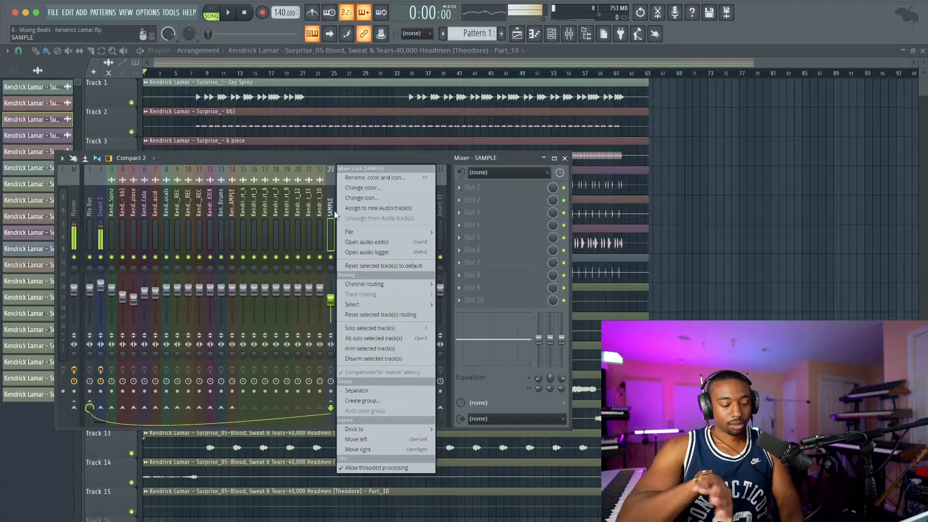
key("F2")
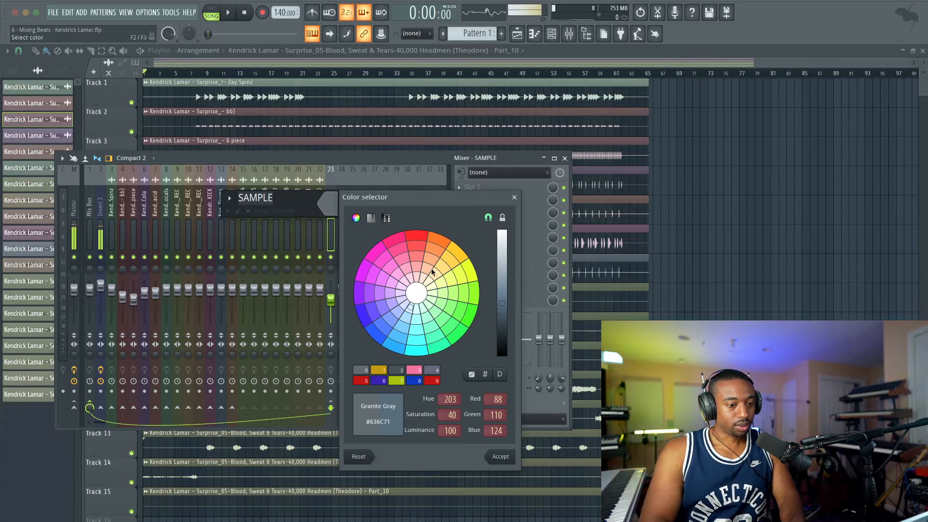
left_click(472, 298)
key("Return")
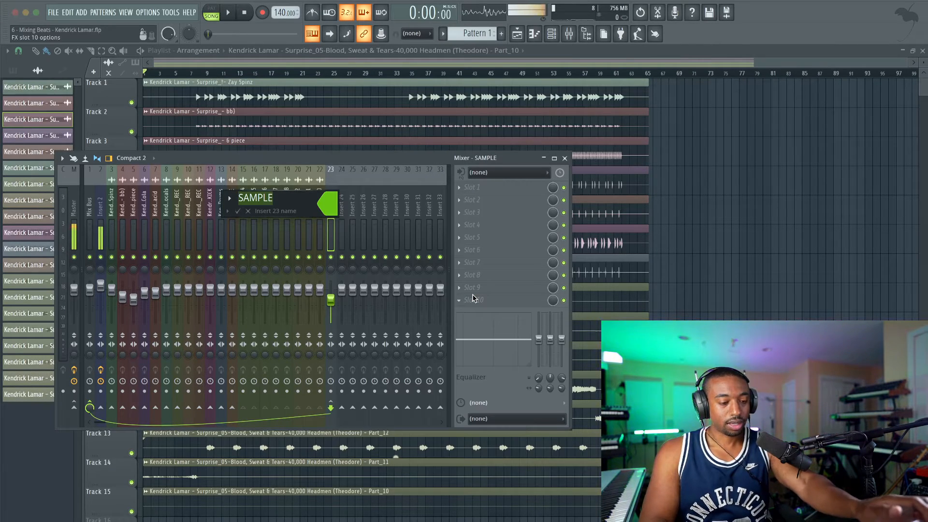
key("Return")
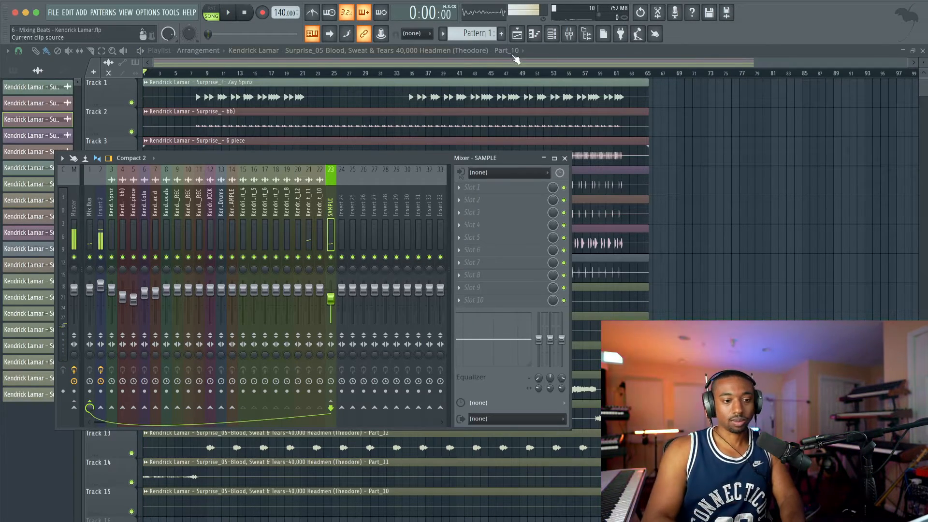
Select about bars 35 to 58 of the arrangement for playback and listen to the SAMPLE track soloed with its source parts.
left_click_drag(411, 73, 519, 73)
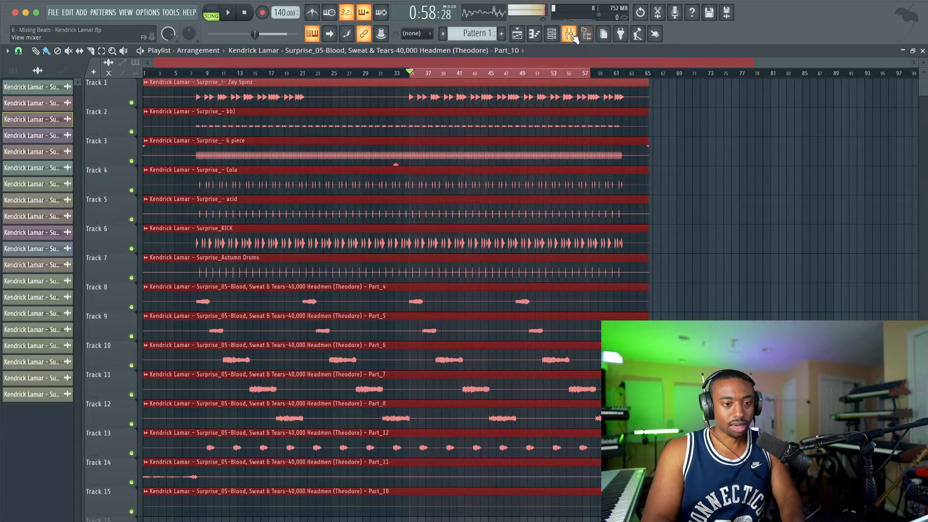
left_click(572, 37)
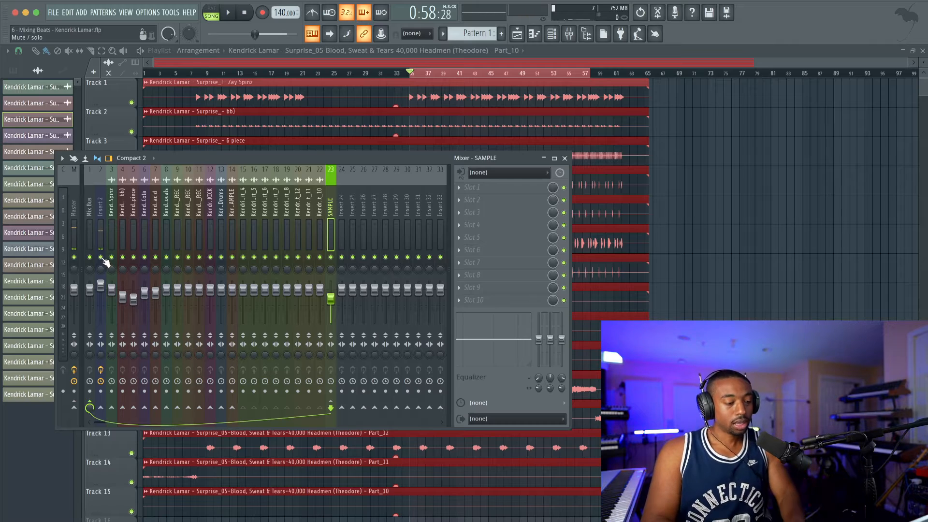
right_click(331, 256)
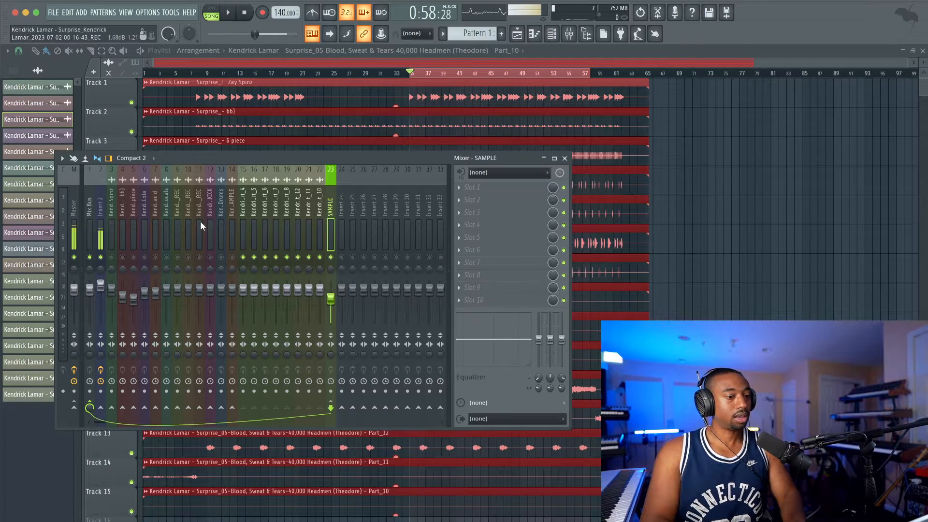
left_click(101, 257)
key("space")
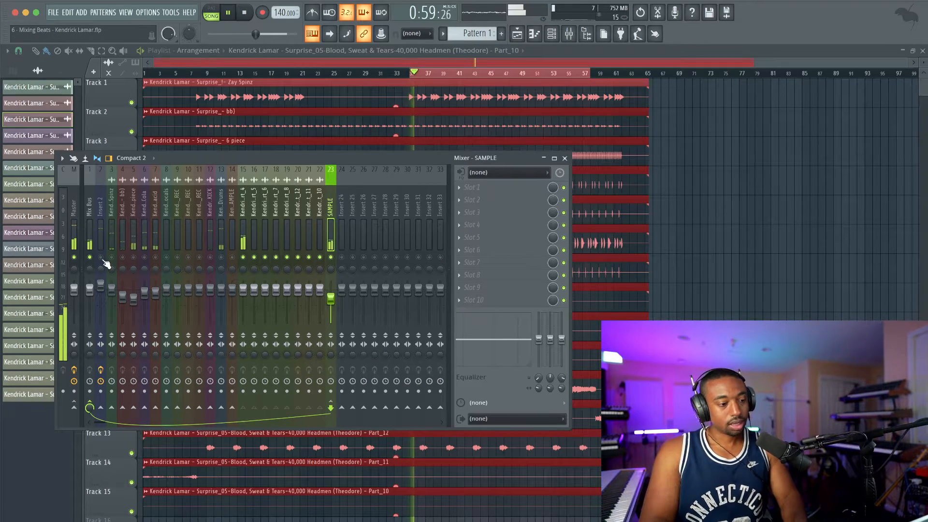
left_click(101, 258)
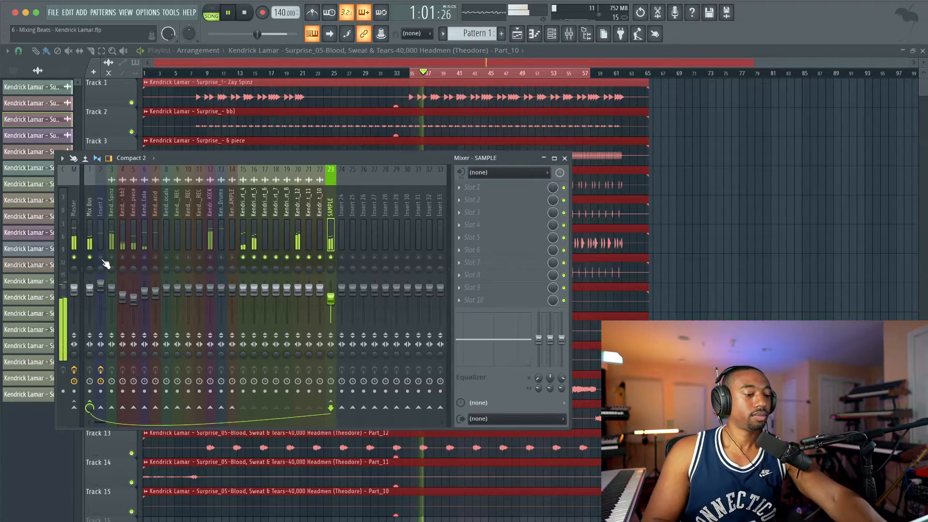
key("space")
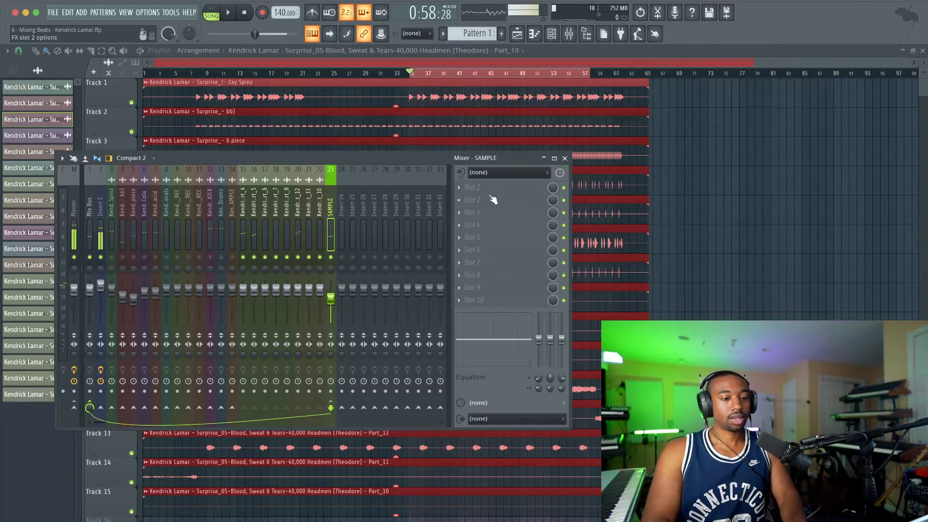
Load TDR Nova into the first effect slot of the SAMPLE track.
left_click(493, 199)
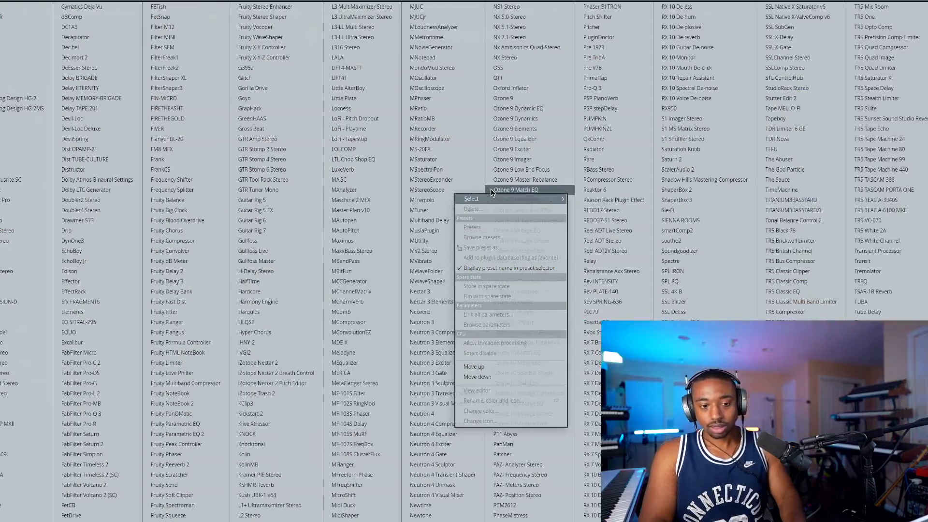
scroll(626, 230, "down", 3)
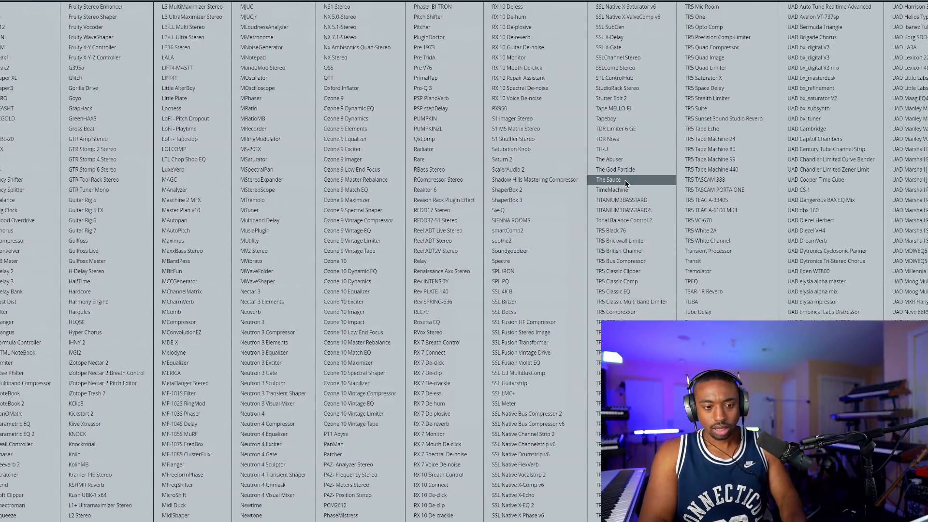
left_click(627, 140)
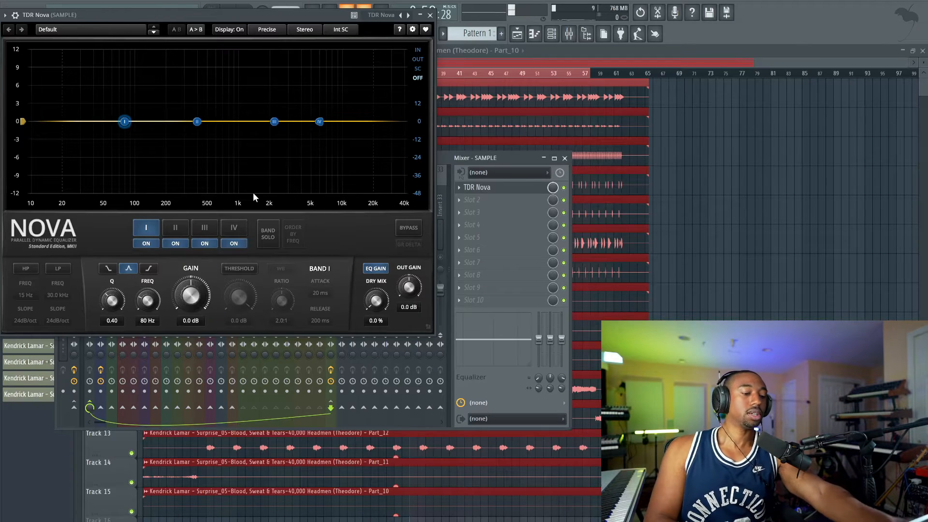
Solo TDR Nova's band II, narrow its Q to 2.51 and sweep its frequency to 1520 Hz while listening to the sample.
left_click(183, 231)
left_click(268, 234)
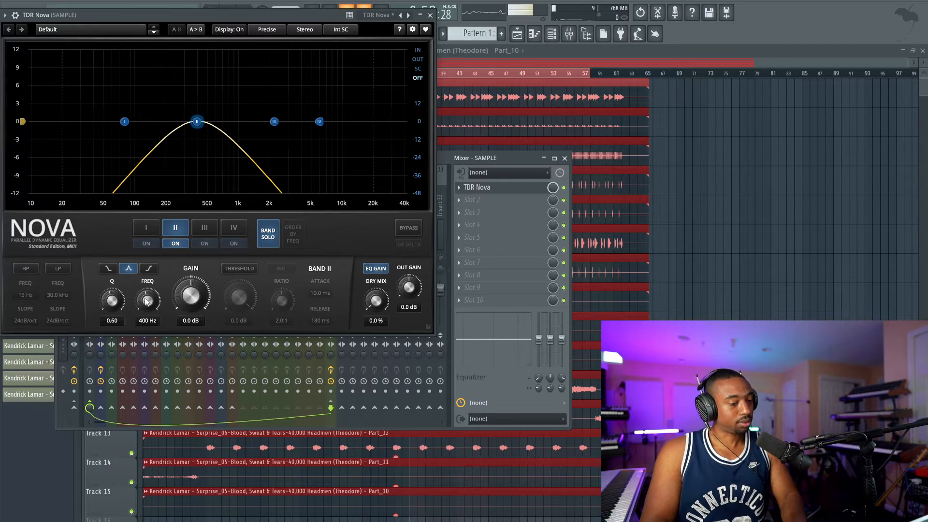
left_click_drag(147, 301, 216, 264)
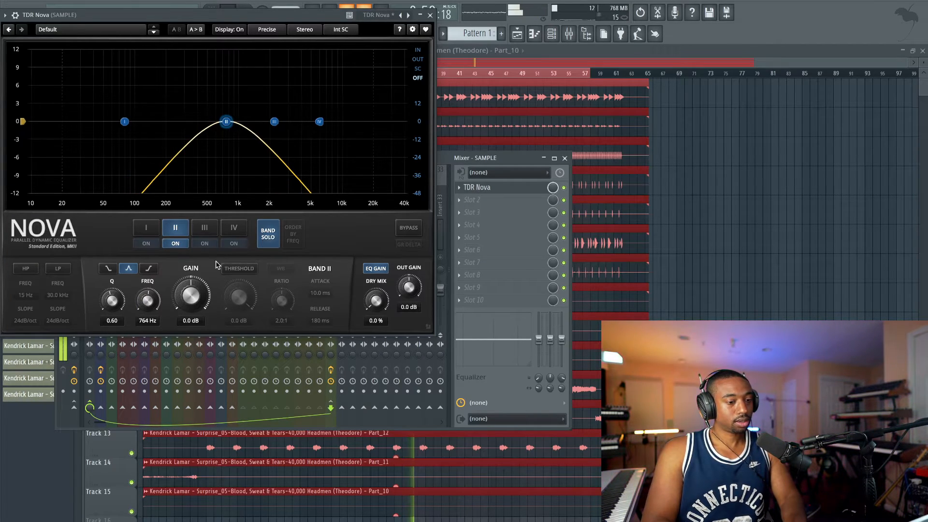
mouse_move(149, 300)
left_mouse_down()
mouse_move(156, 293)
mouse_move(115, 296)
mouse_move(118, 283)
mouse_move(115, 300)
mouse_move(115, 292)
mouse_move(147, 297)
left_mouse_up()
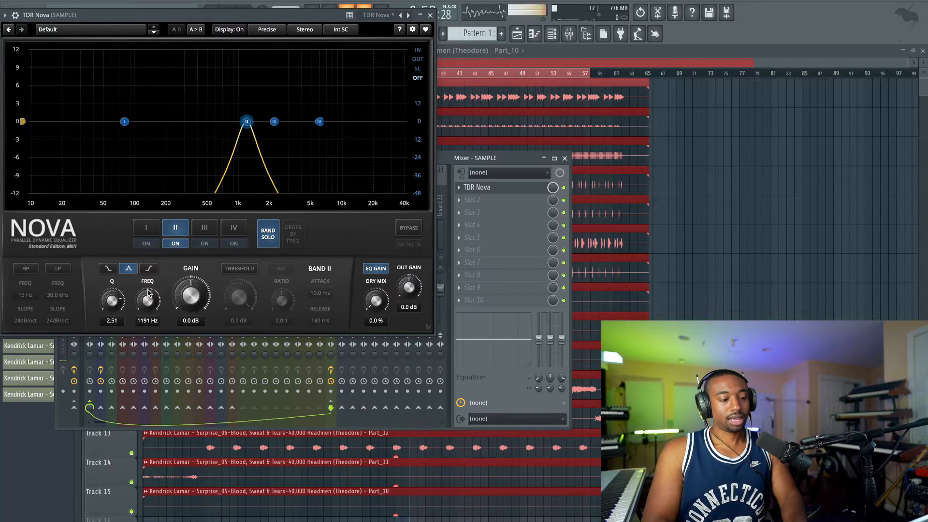
left_click_drag(148, 301, 148, 309)
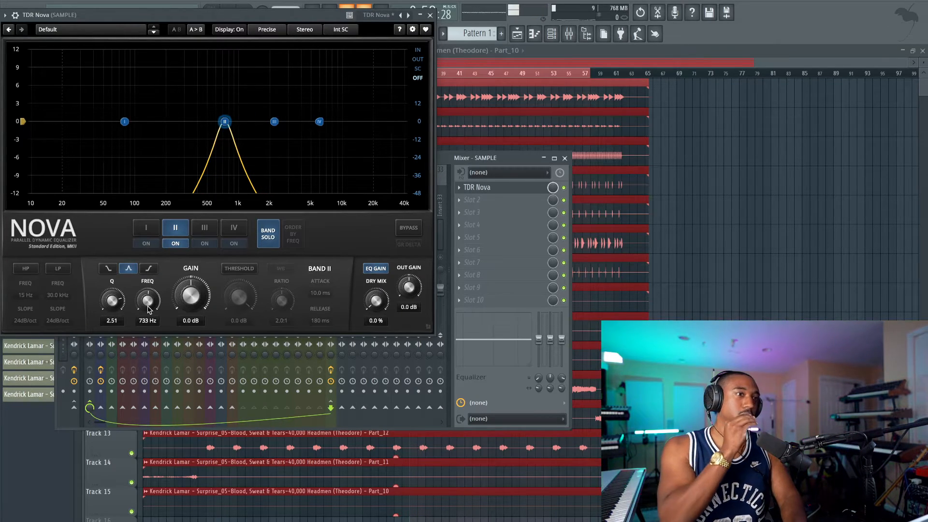
key("space")
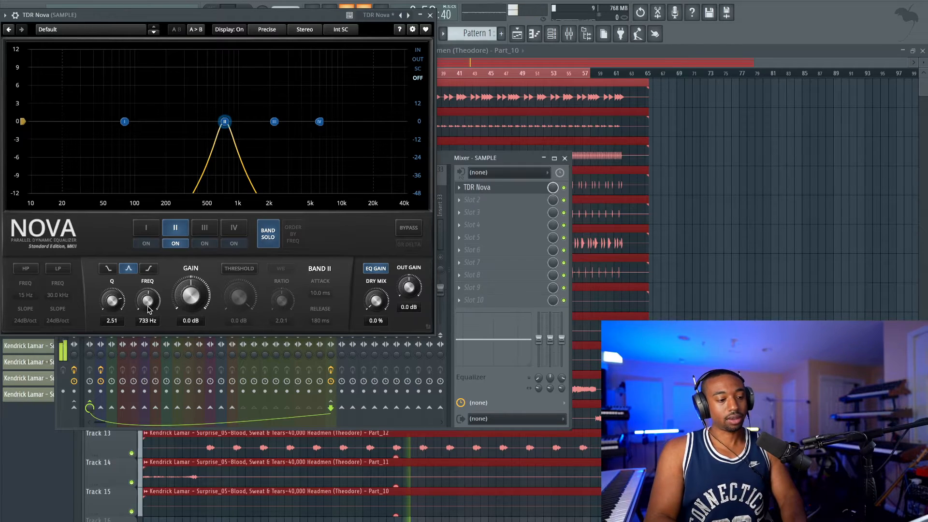
left_click_drag(148, 333, 149, 343)
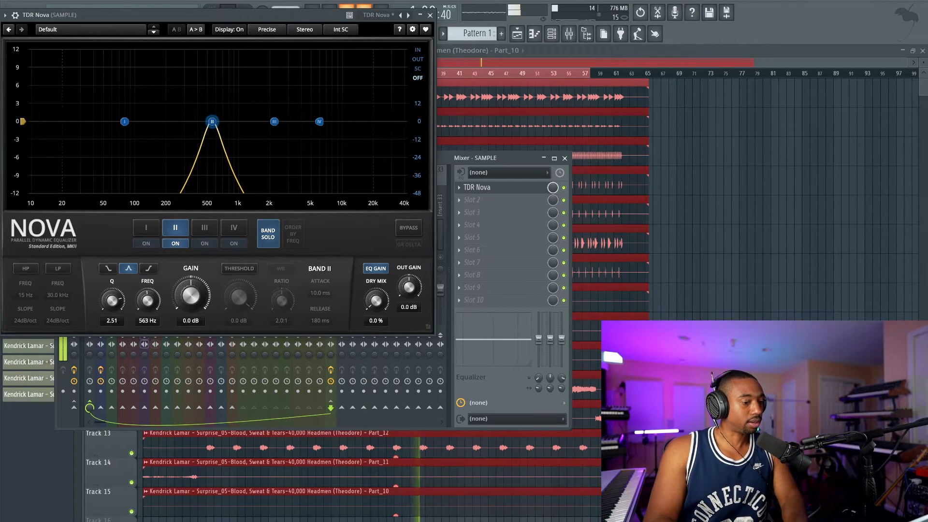
mouse_move(147, 300)
left_mouse_down()
mouse_move(148, 268)
mouse_move(150, 308)
left_mouse_up()
Enable dynamic processing on band II and lower its threshold to -14.1 dB.
left_click(239, 269)
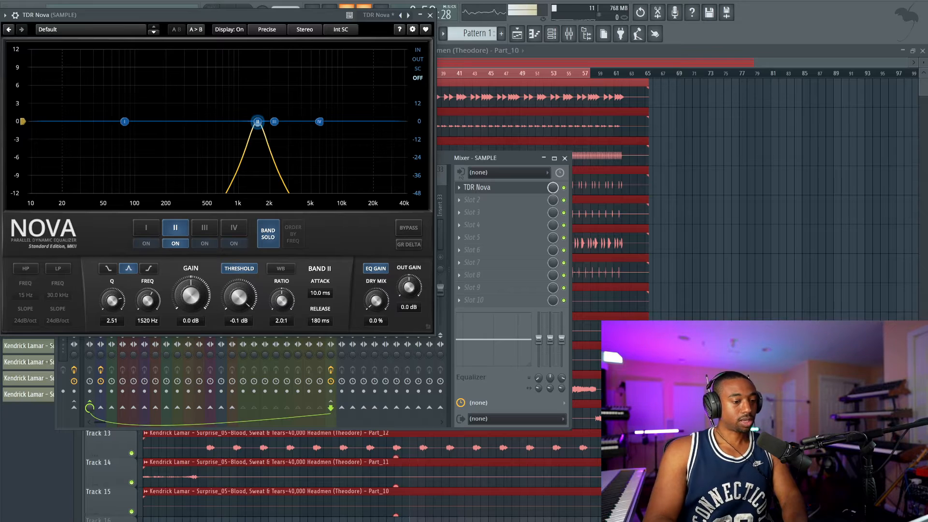
key("space")
left_click_drag(242, 276, 244, 306)
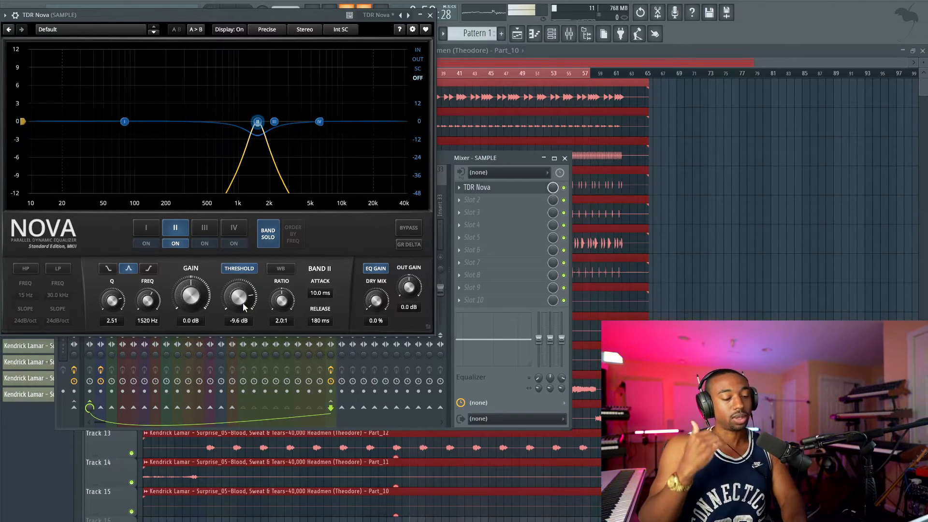
left_click_drag(244, 307, 239, 313)
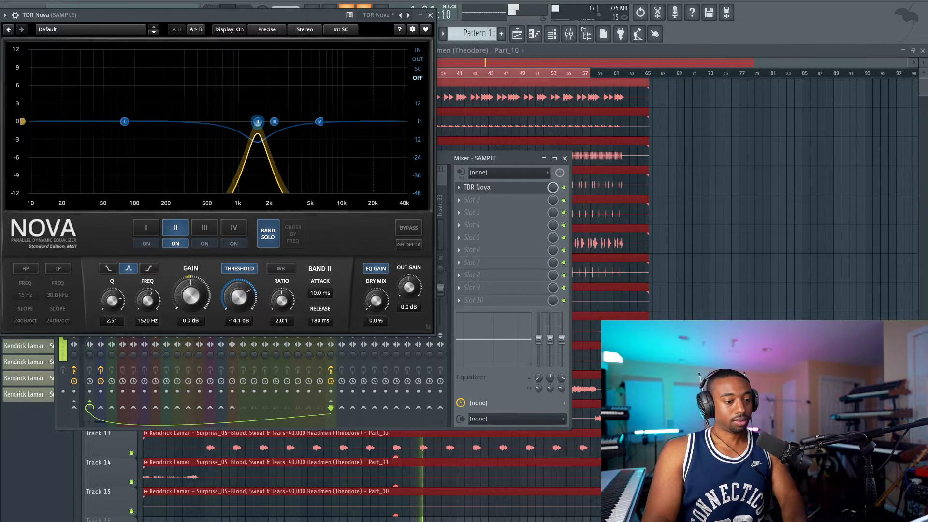
Turn off band solo, listen to the sample through the full dynamic EQ, and close the plugin.
left_click(273, 231)
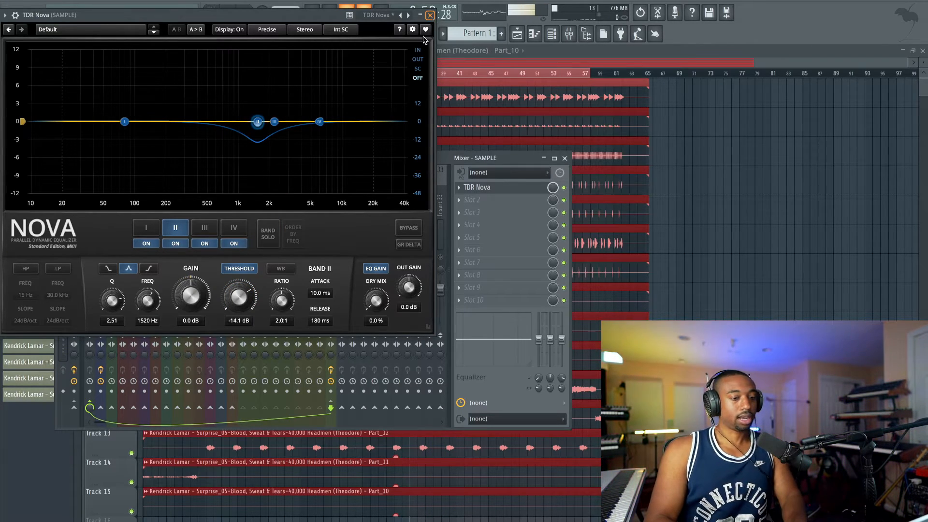
left_click(406, 245)
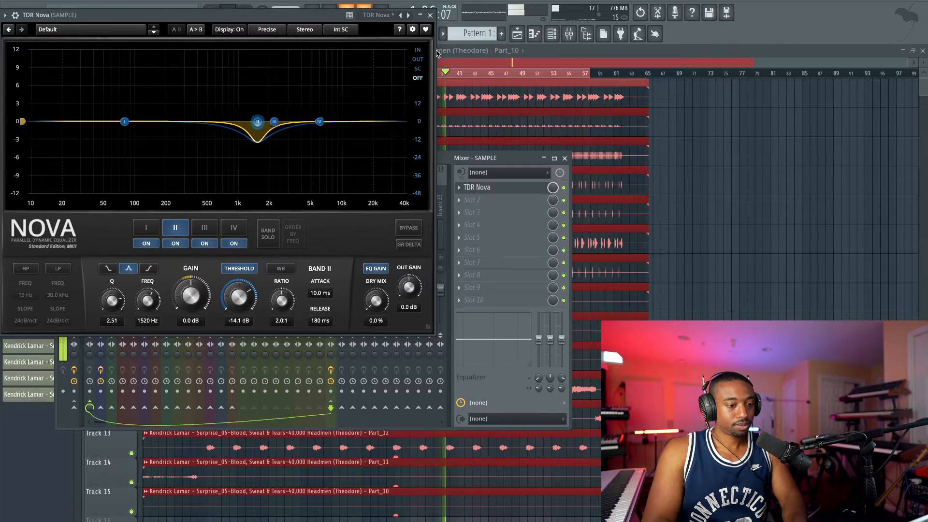
left_click(430, 15)
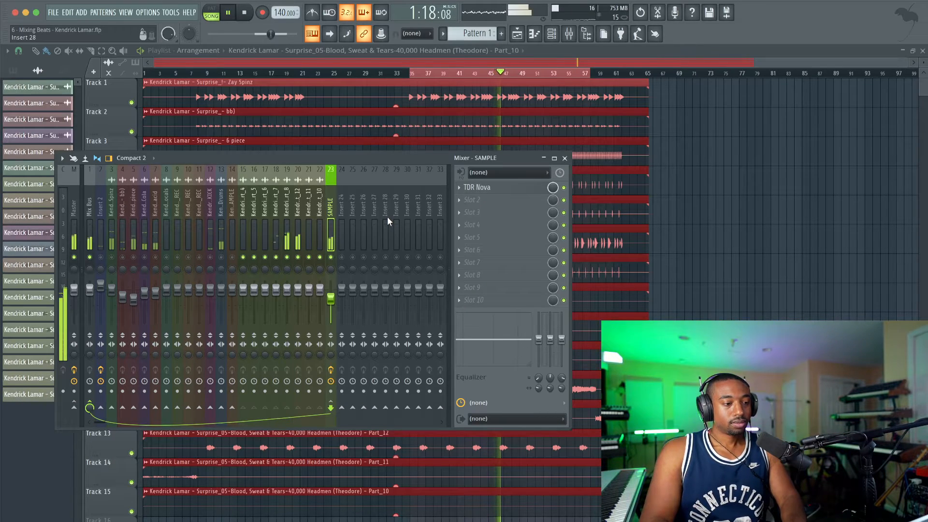
key("space")
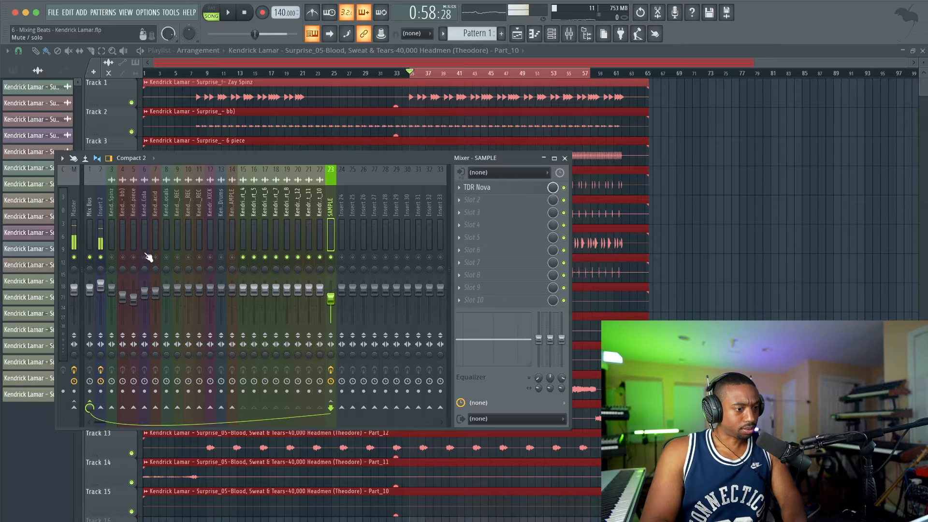
Play the selected section and unmute the Zay Spinz track to hear it together with SAMPLE.
key("space")
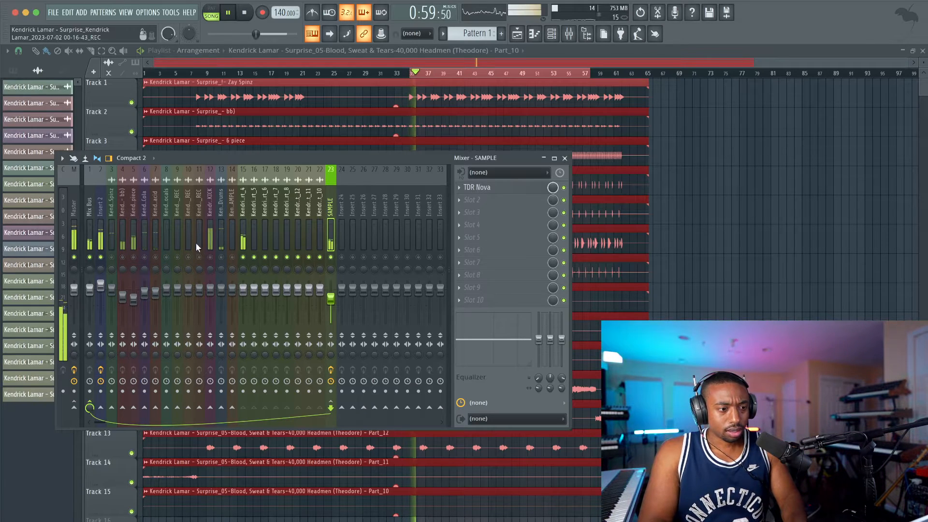
left_click(116, 261)
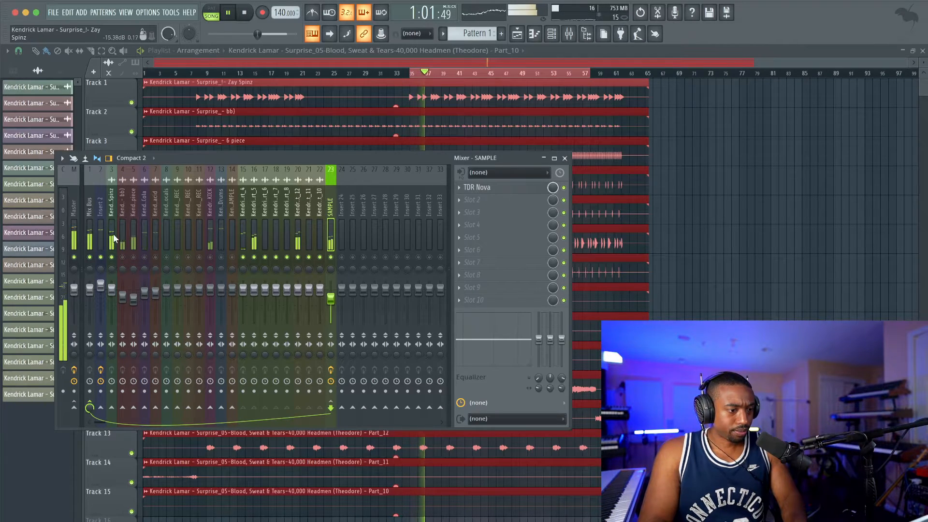
left_click(330, 232)
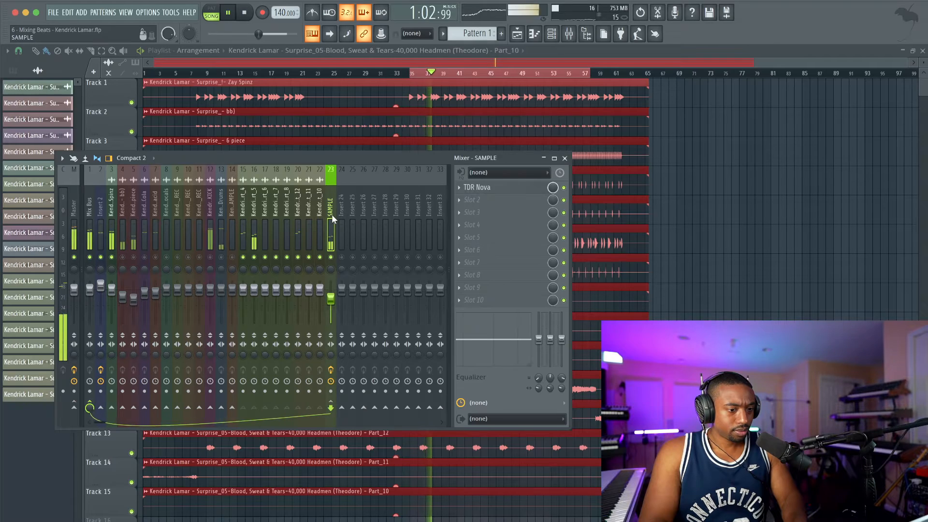
Turn off band I in the SAMPLE track's TDR Nova and try a high-pass filter at 17 Hz.
left_click(495, 188)
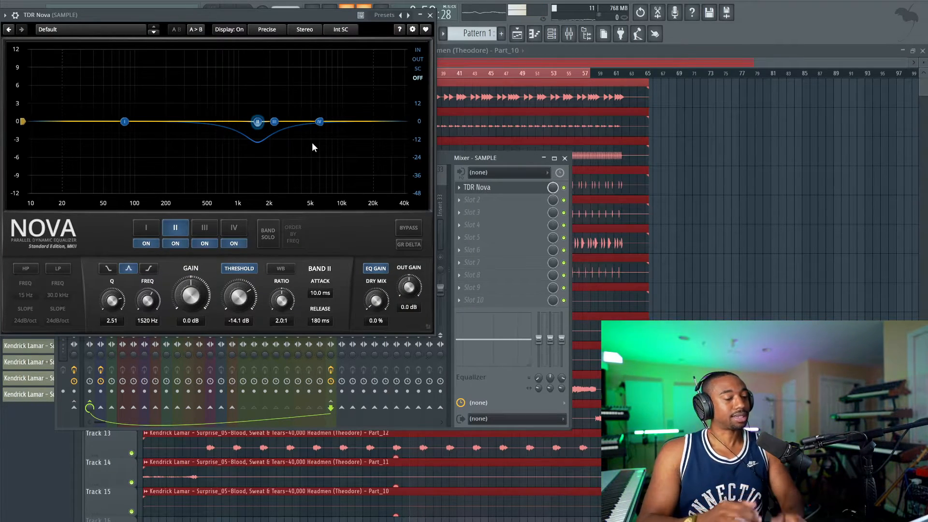
double_click(124, 122)
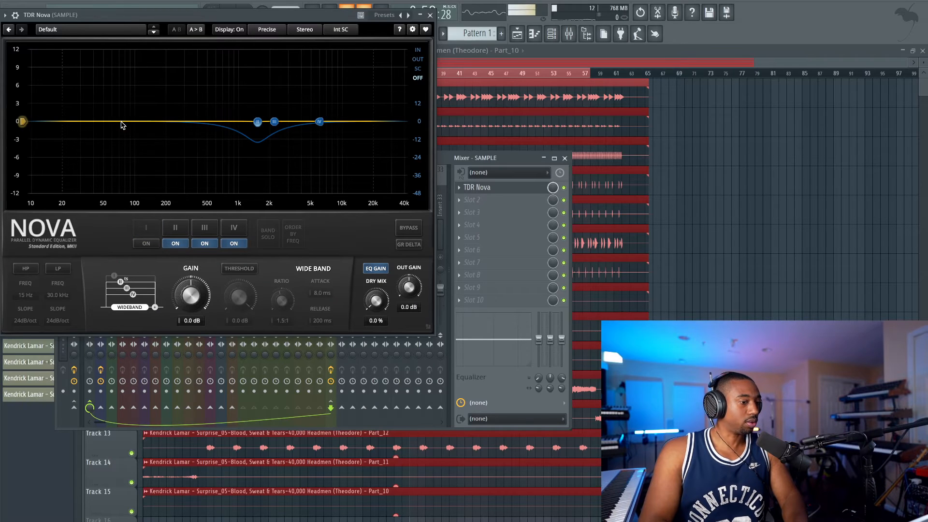
double_click(53, 124)
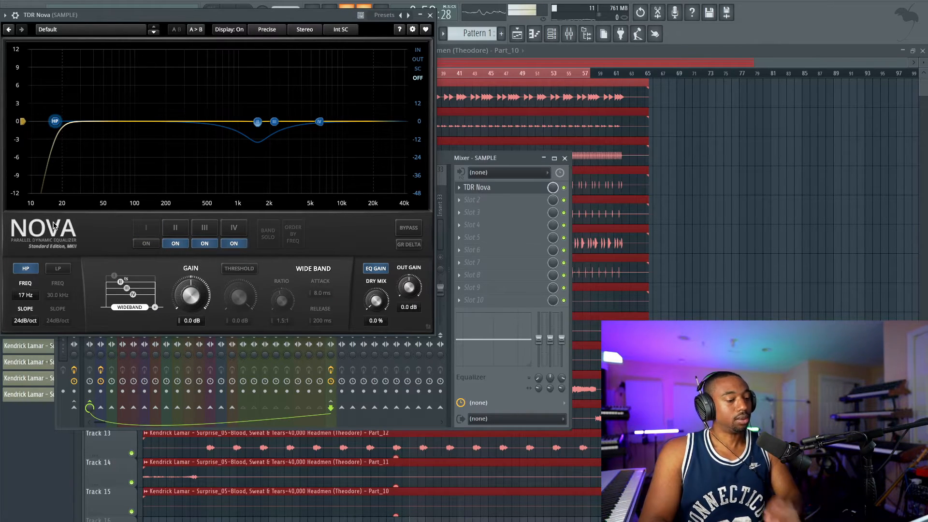
left_click(35, 266)
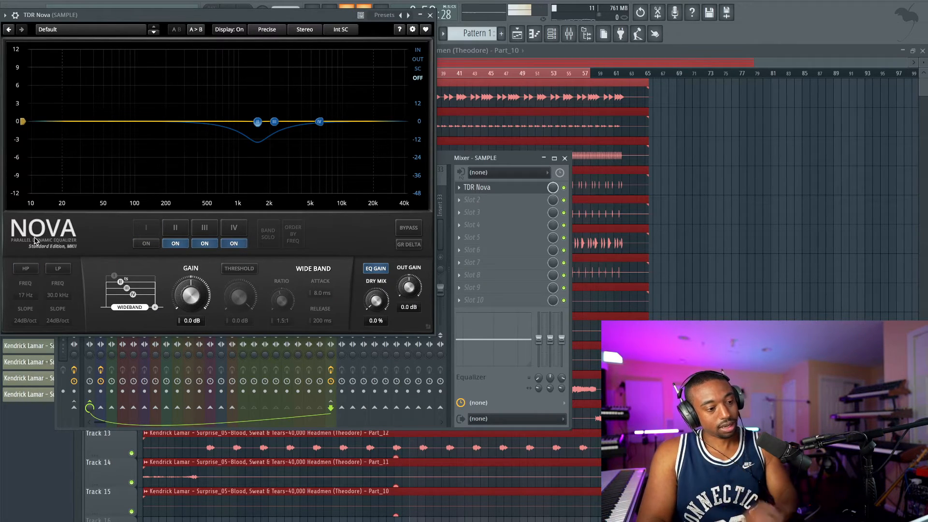
Turn band I back on and, with band solo on while auditioning it, set its Q to 1.11 and frequency to 69 Hz.
double_click(87, 122)
left_click(270, 226)
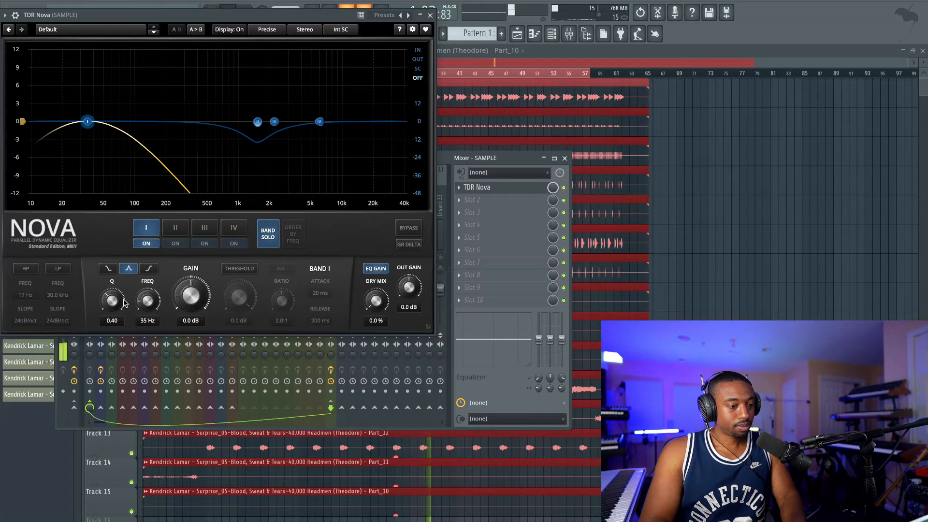
left_click_drag(119, 303, 119, 300)
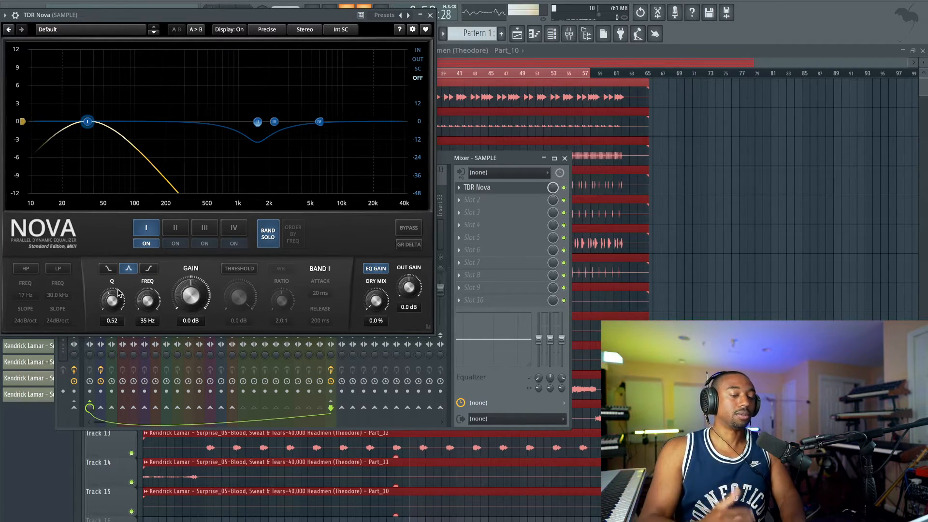
key("space")
left_click_drag(112, 301, 152, 293)
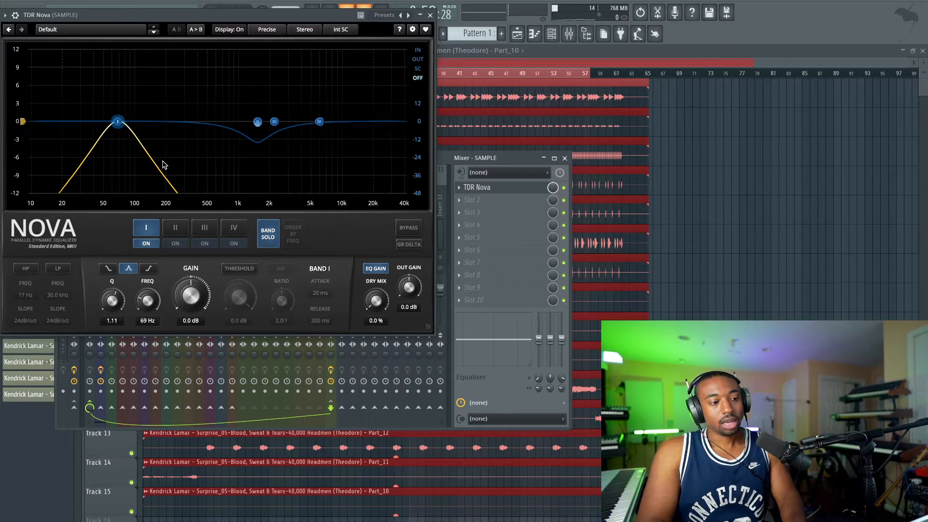
left_click(269, 233)
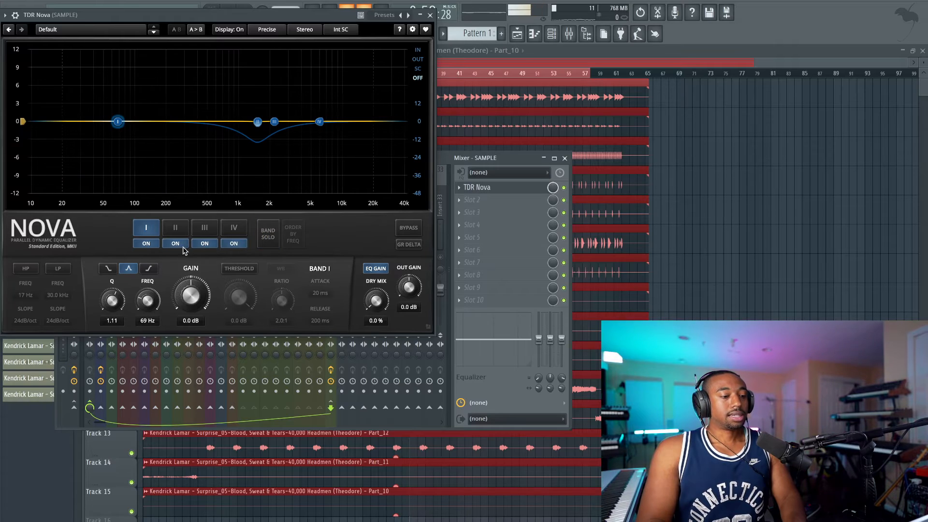
Make band I a low shelf, cut its gain to about -2.7 dB while listening, and close the EQ.
left_click(110, 269)
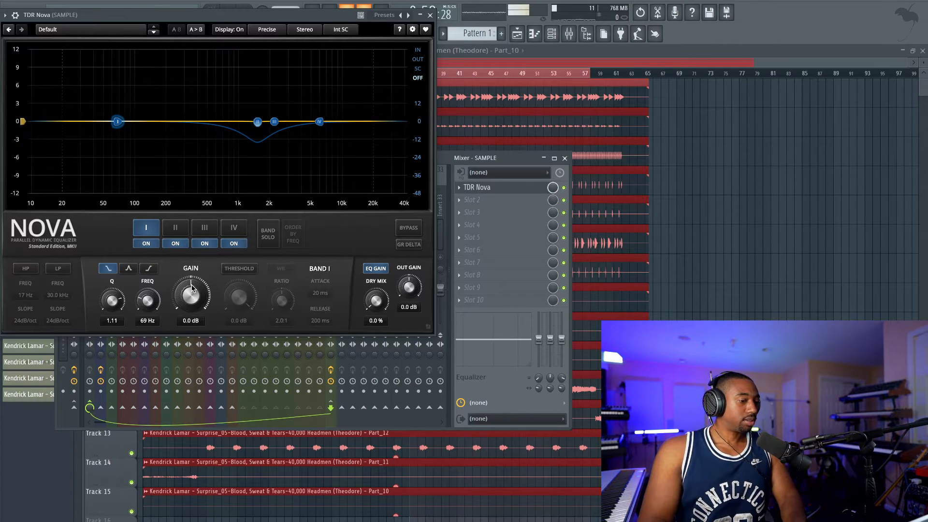
left_click_drag(192, 288, 192, 295)
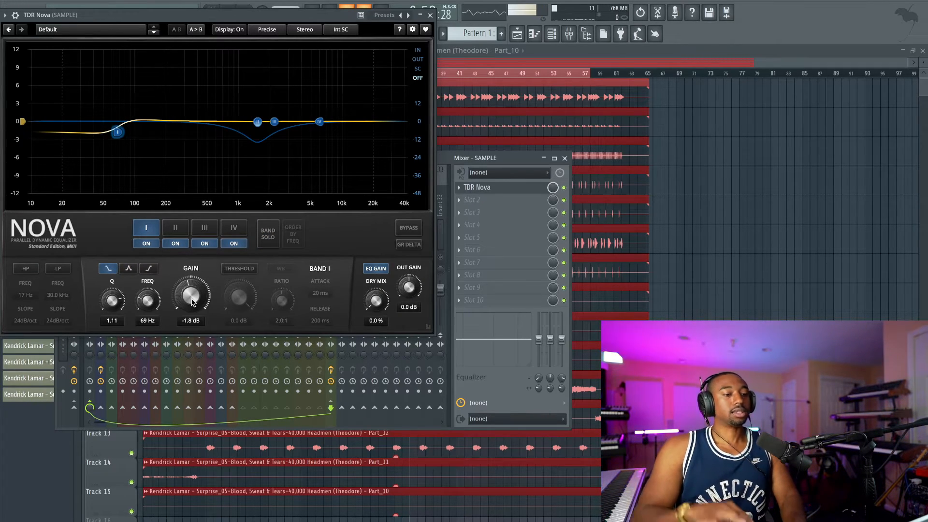
key("space")
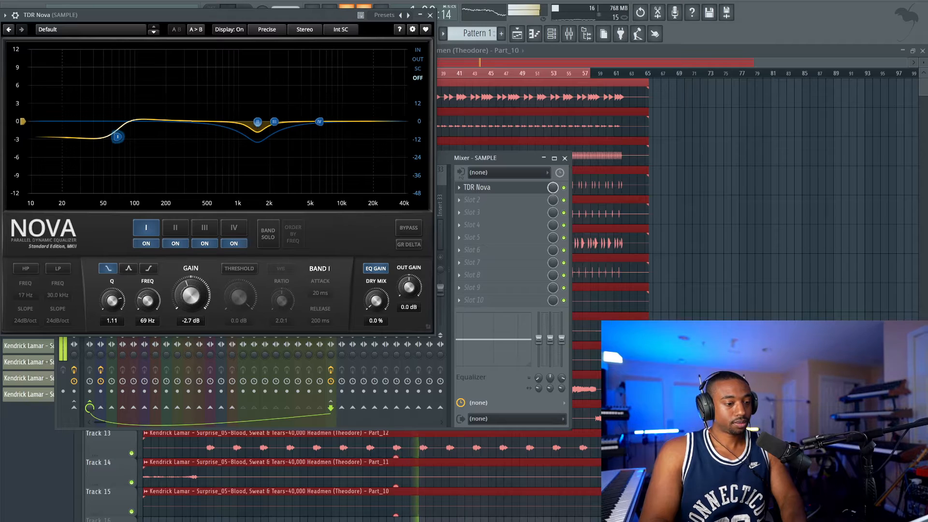
left_click_drag(202, 290, 202, 292)
left_click(429, 15)
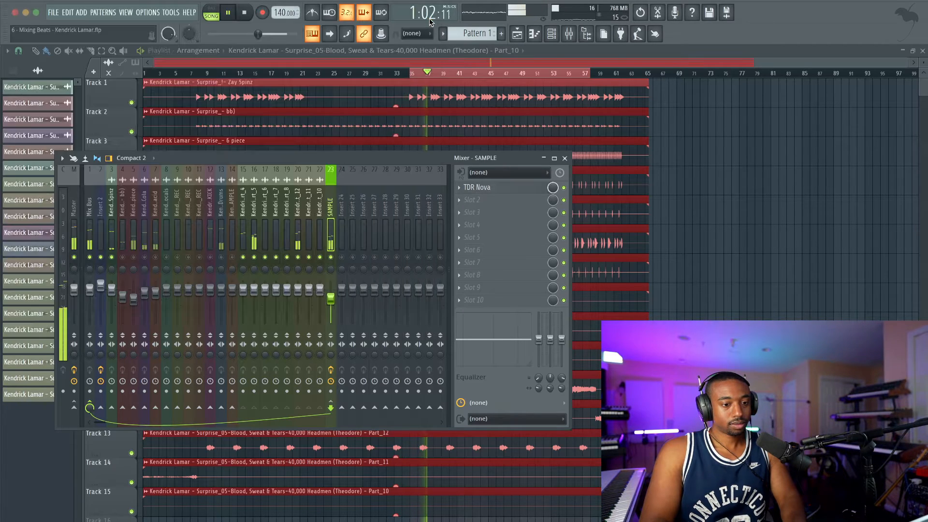
Raise the SAMPLE track's level to -3.8 dB, select the Zay Spinz track, and stop playback.
left_click_drag(331, 298, 330, 294)
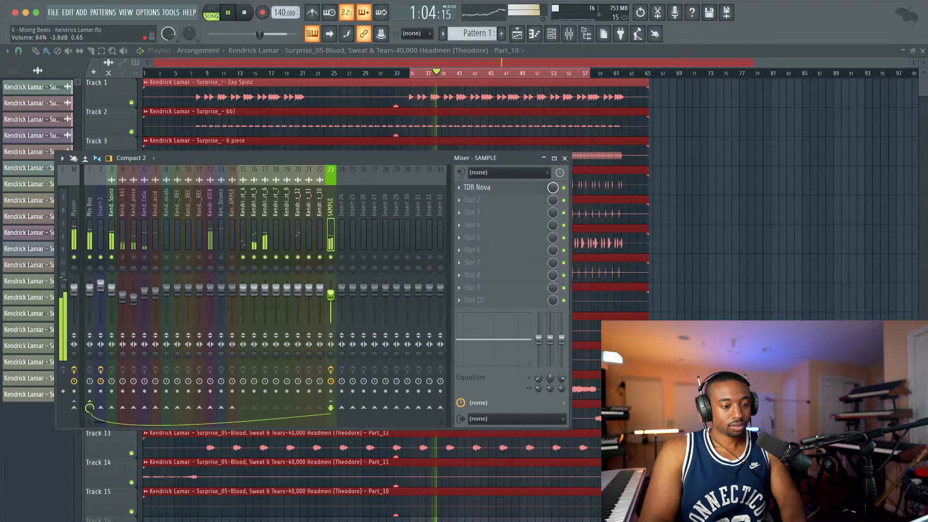
left_click(112, 289)
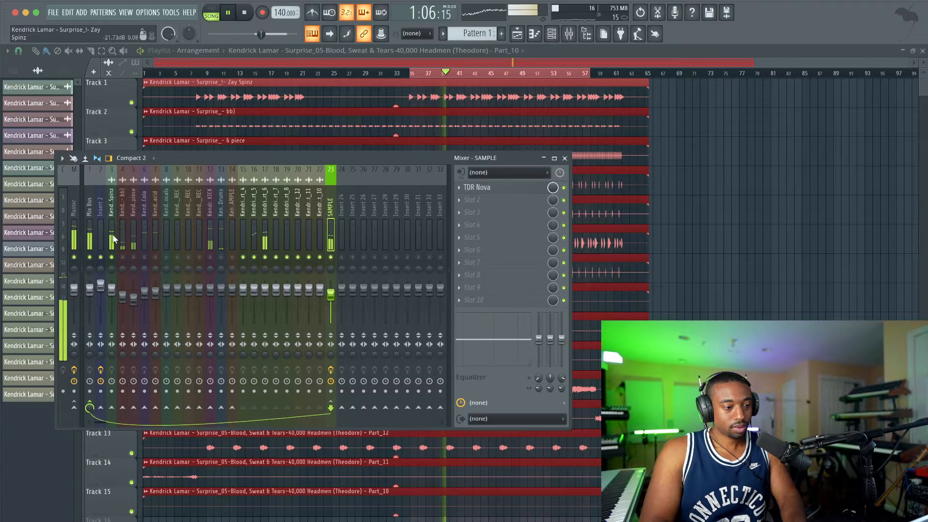
key("space")
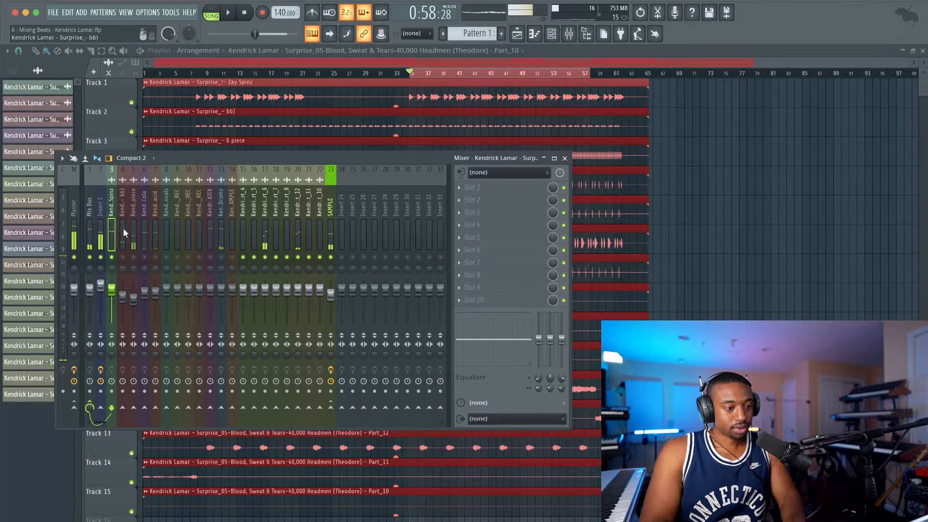
Load FabFilter Saturn 2 into the first effect slot of the Zay Spinz track.
left_click(466, 189)
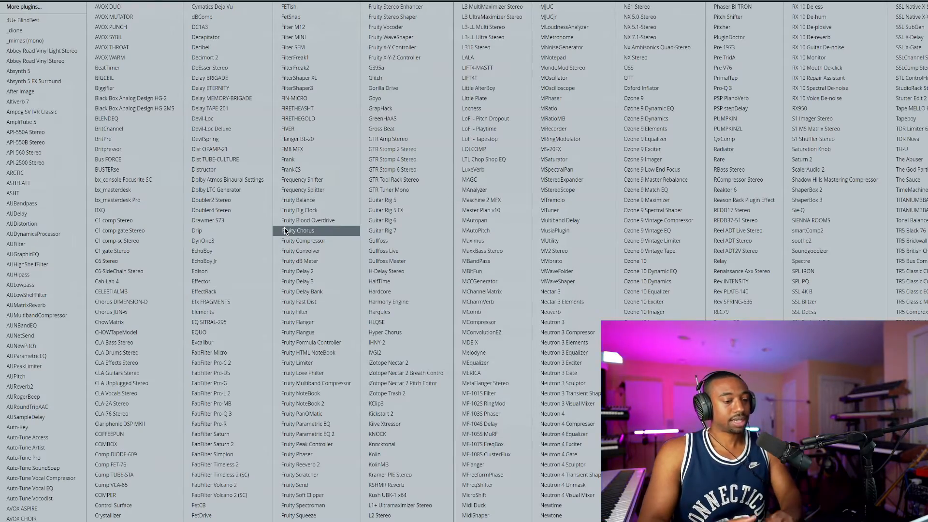
scroll(285, 230, "down", 5)
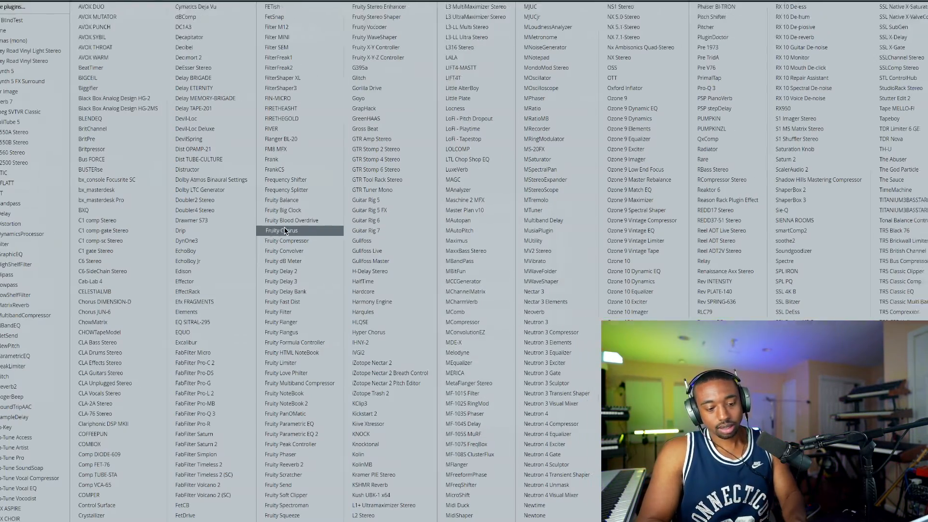
scroll(286, 230, "up", 5)
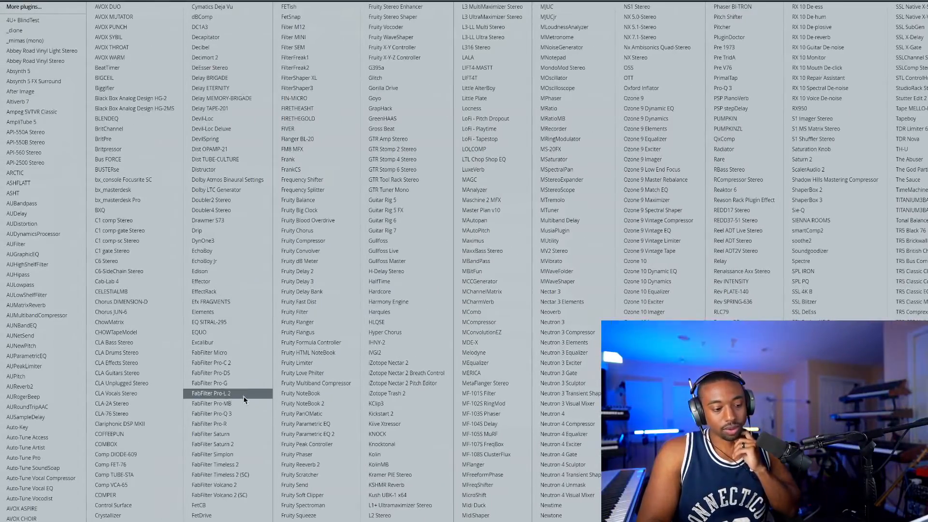
left_click(214, 444)
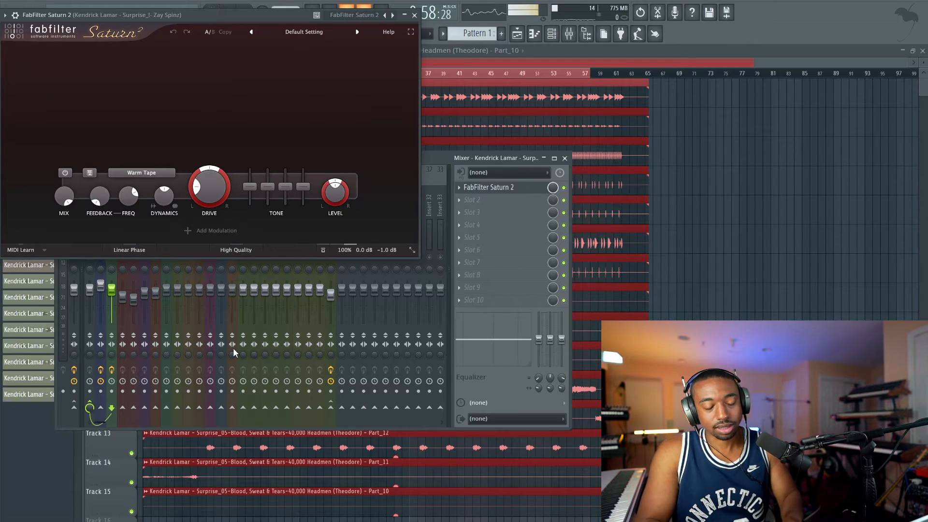
key("space")
key("space")
Set Saturn 2's saturation style to Clean Tape and raise the Drive past 85% during playback.
left_click(159, 173)
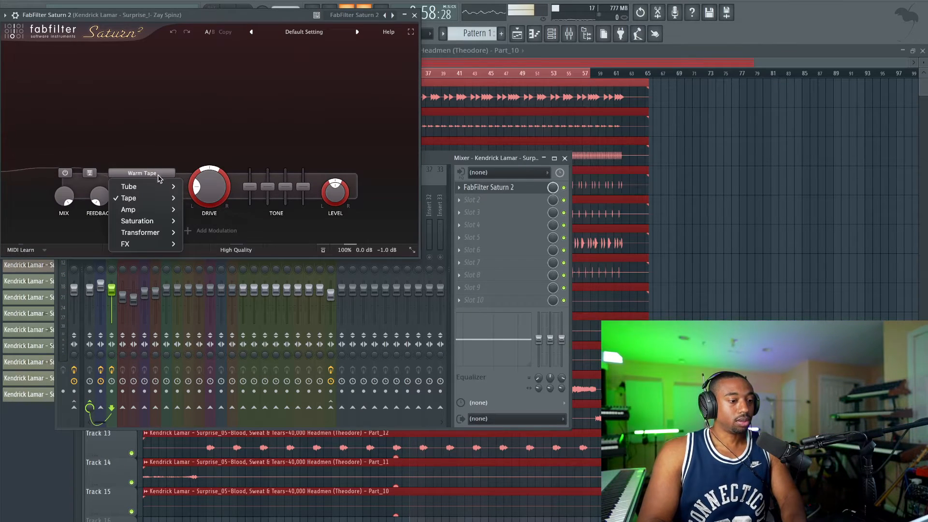
mouse_move(162, 223)
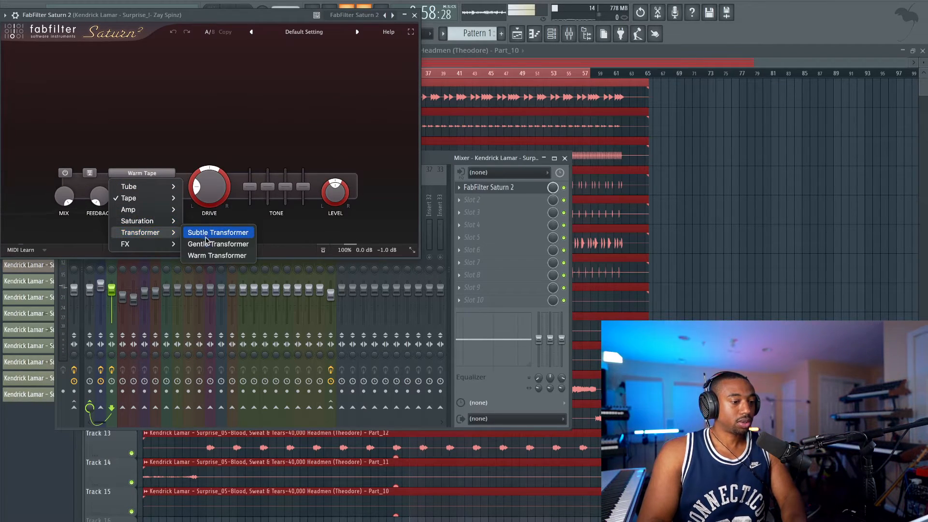
mouse_move(167, 202)
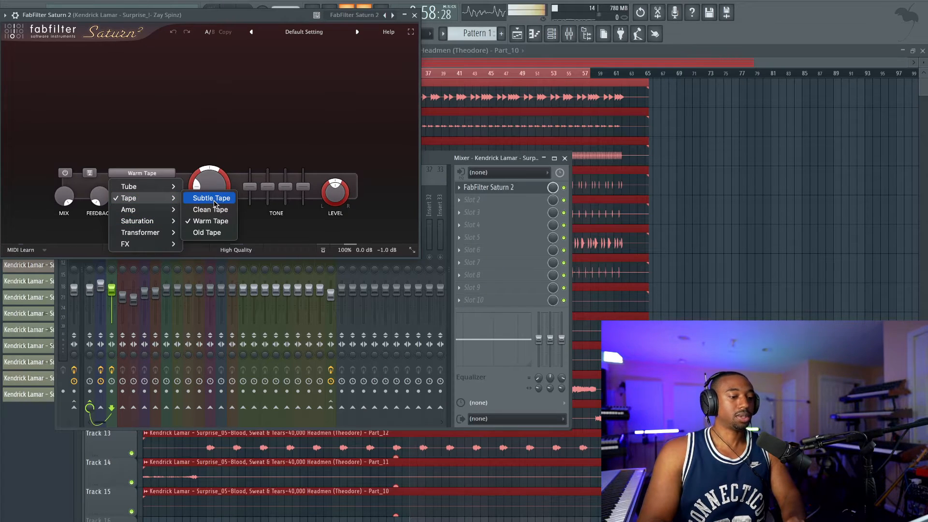
left_click(211, 209)
key("space")
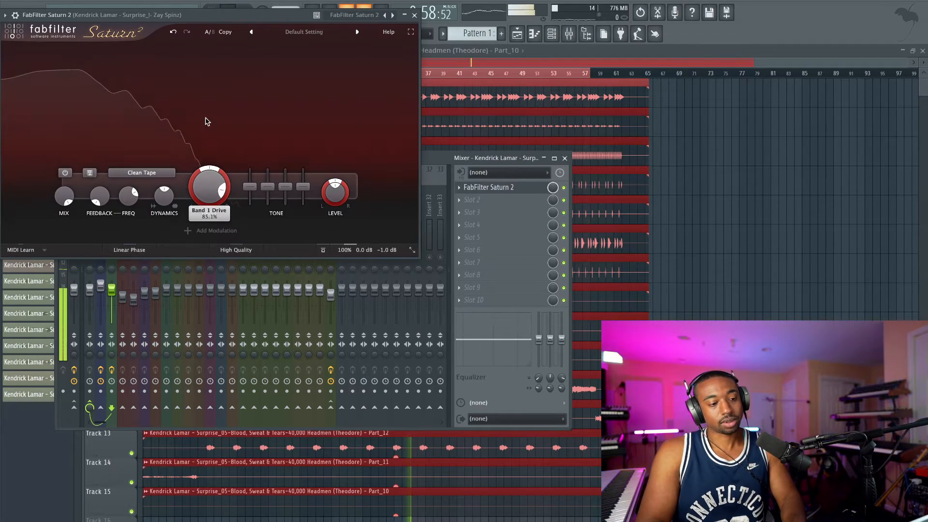
left_click_drag(208, 186, 211, 166)
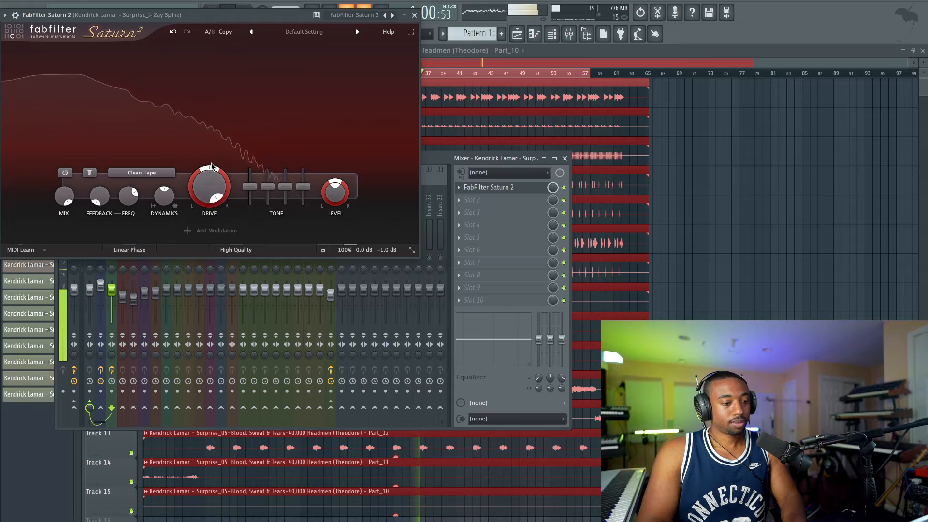
Change Saturn 2's saturation style to Subtle Tape while the section plays.
left_click(141, 172)
mouse_move(165, 203)
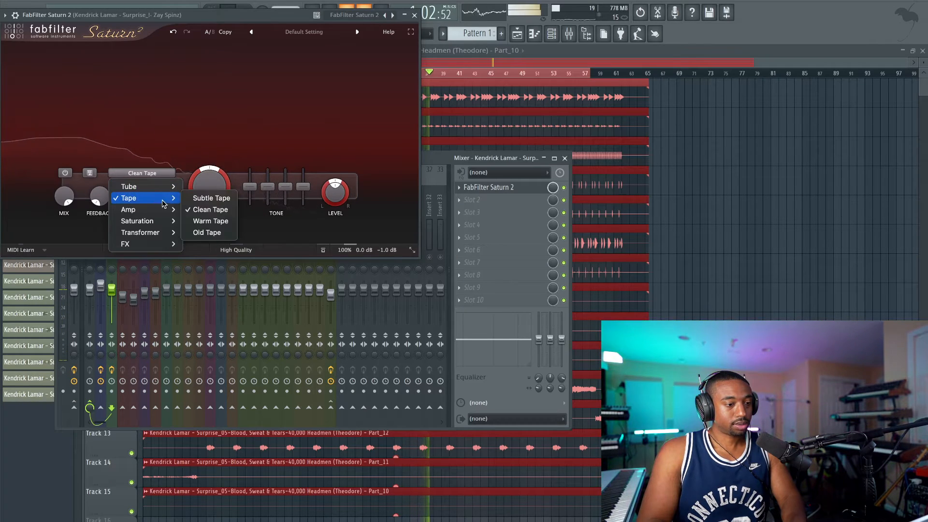
left_click(211, 198)
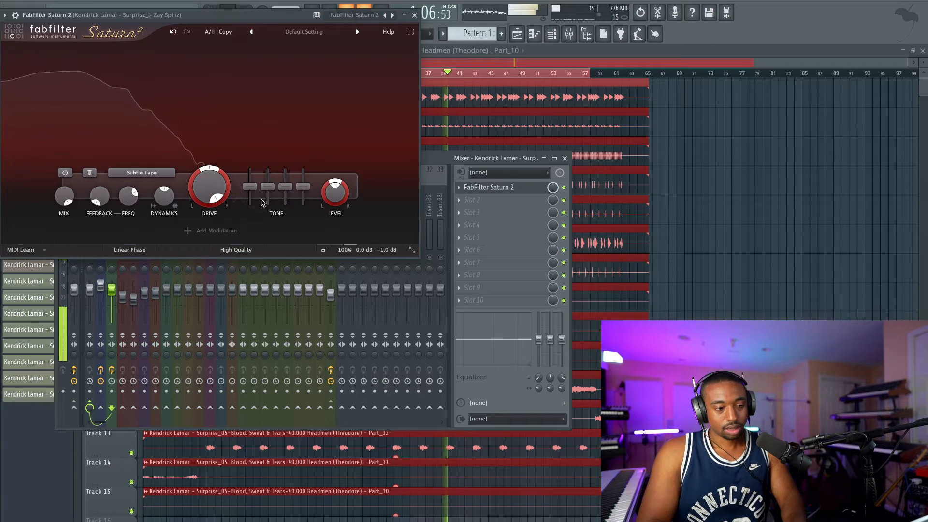
Set Saturn 2's input gain to +9.1 dB and output gain to -5.5 dB while listening, and close the plugin.
mouse_move(385, 242)
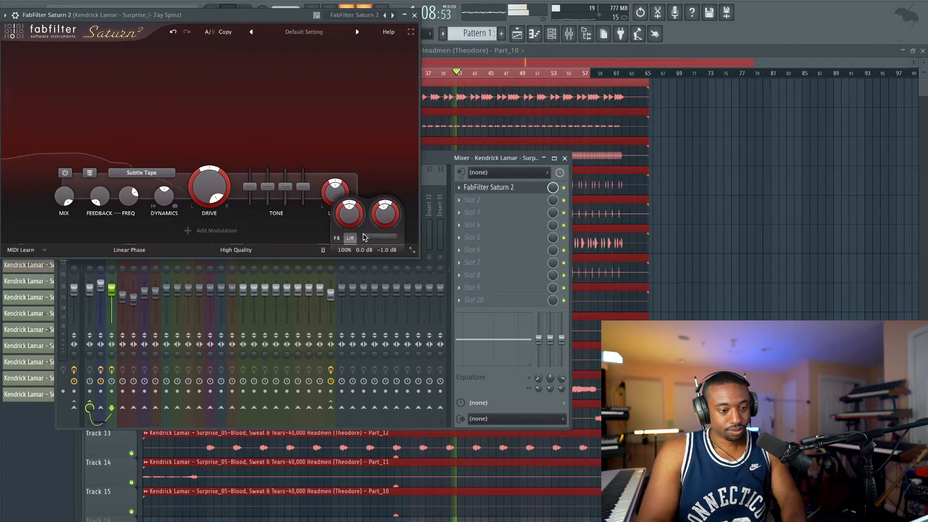
left_click_drag(349, 213, 345, 157)
key("space")
key("space")
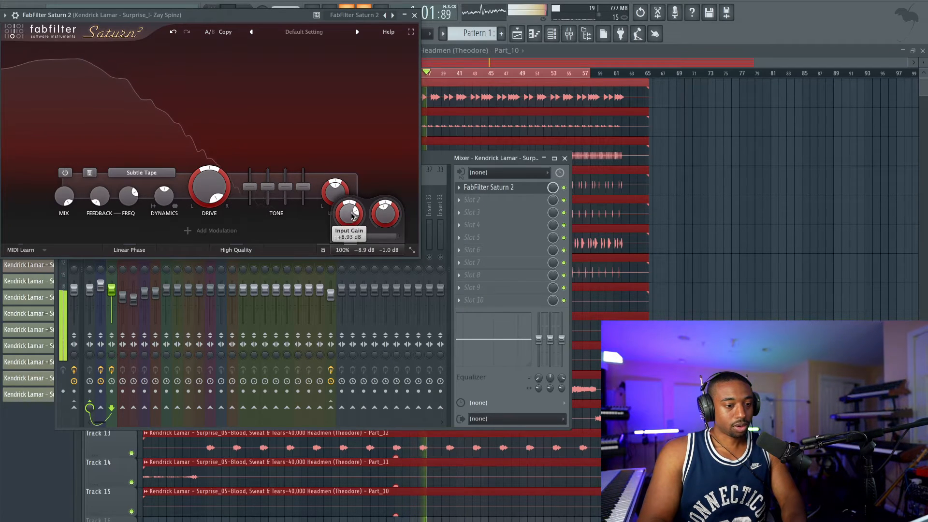
left_click_drag(384, 213, 380, 256)
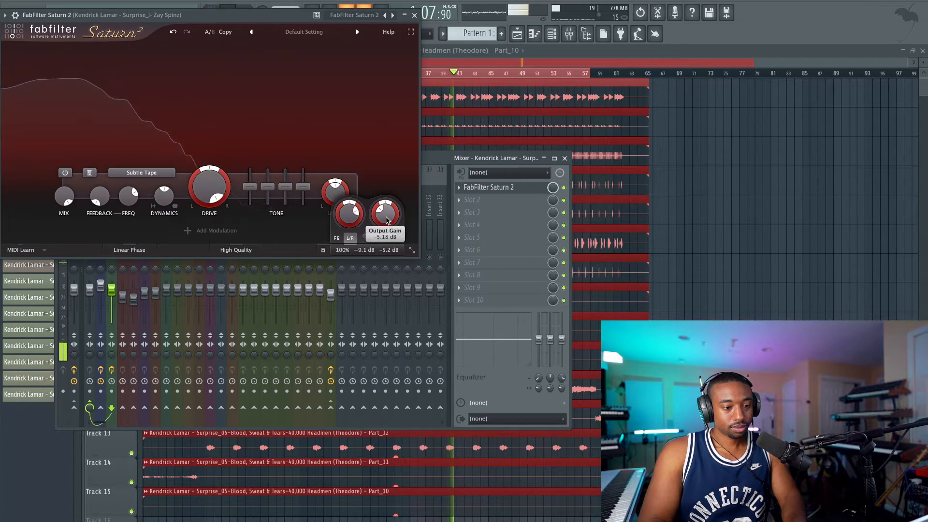
left_click_drag(386, 221, 386, 223)
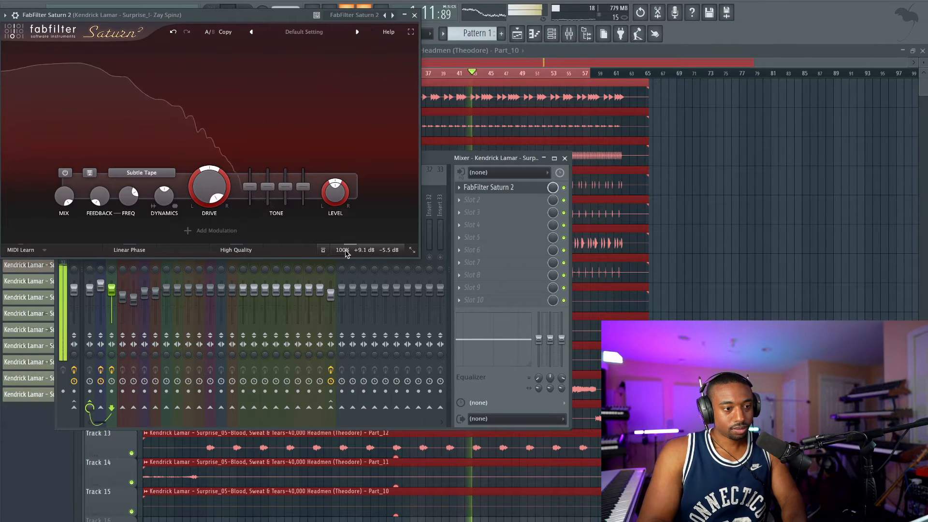
mouse_move(347, 253)
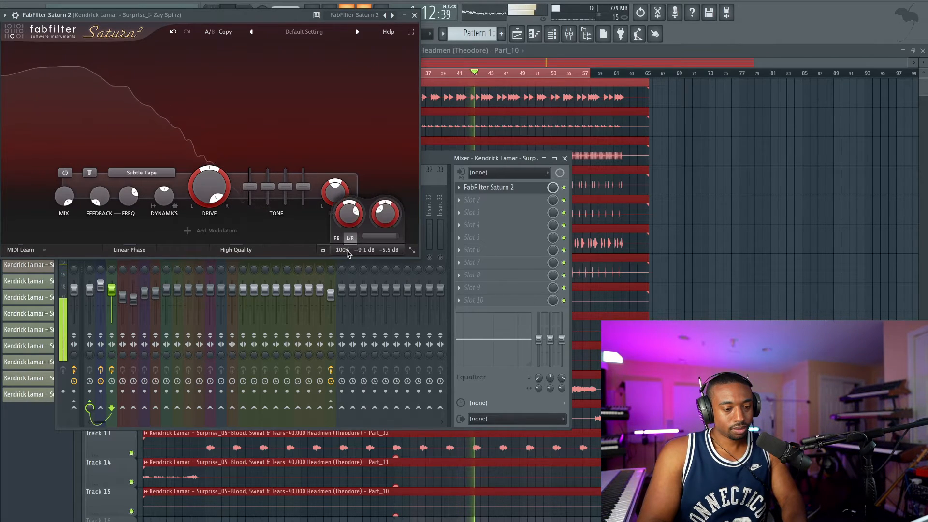
left_click(414, 16)
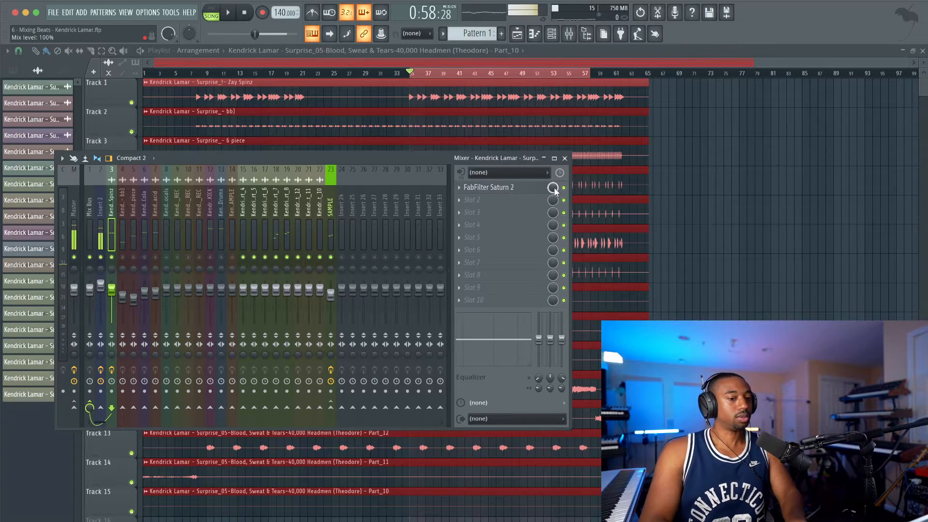
Load UAD Thermionic Culture Vulture into the second effect slot of the Zay Spinz track.
left_click(459, 187)
mouse_move(483, 212)
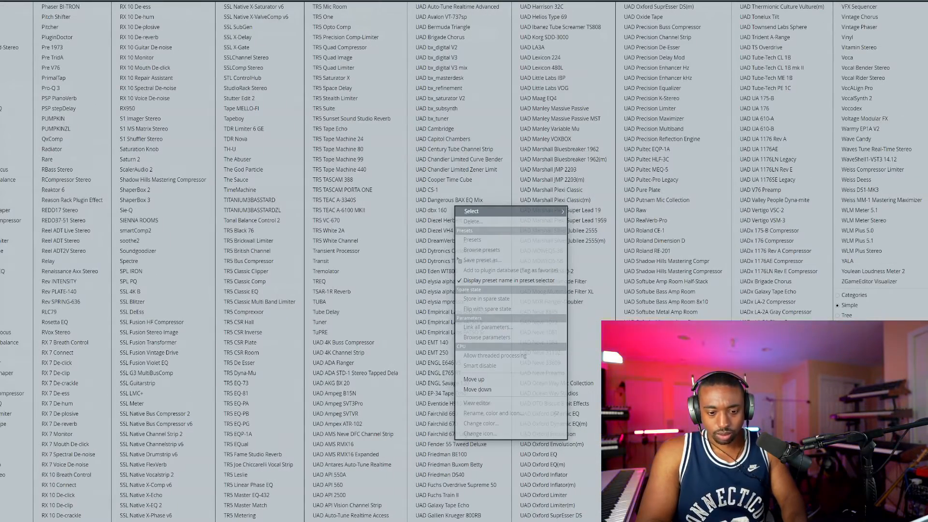
left_click(784, 353)
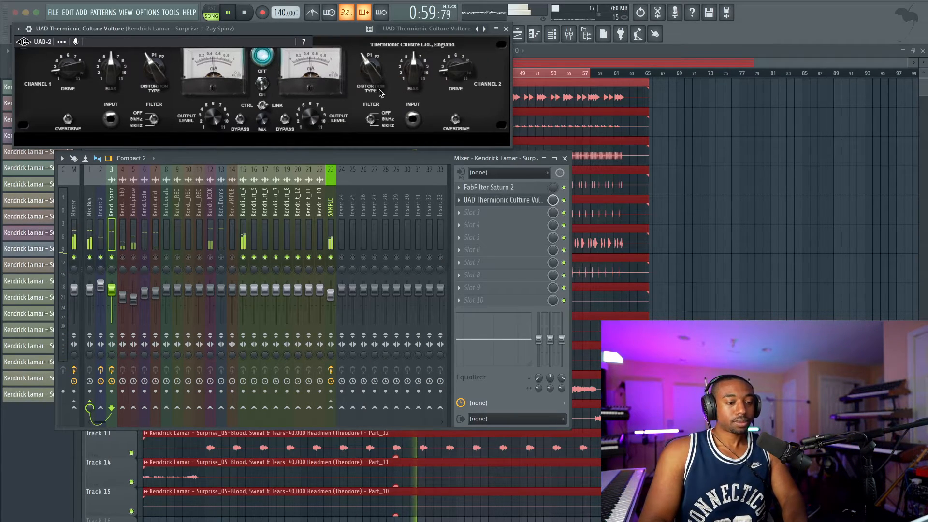
Adjust Culture Vulture's output level and turn up its drive, listen to the result, and close the plugin.
left_click_drag(313, 116, 314, 114)
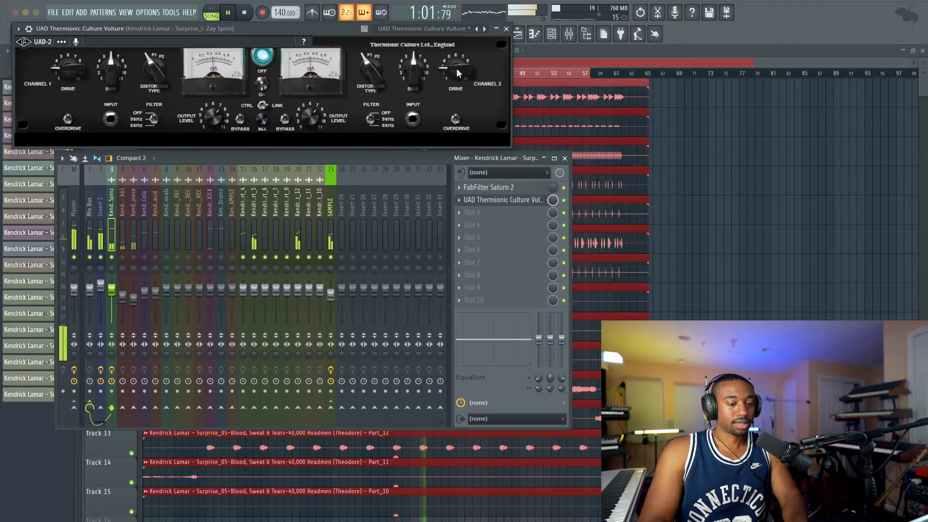
left_click_drag(454, 68, 451, 41)
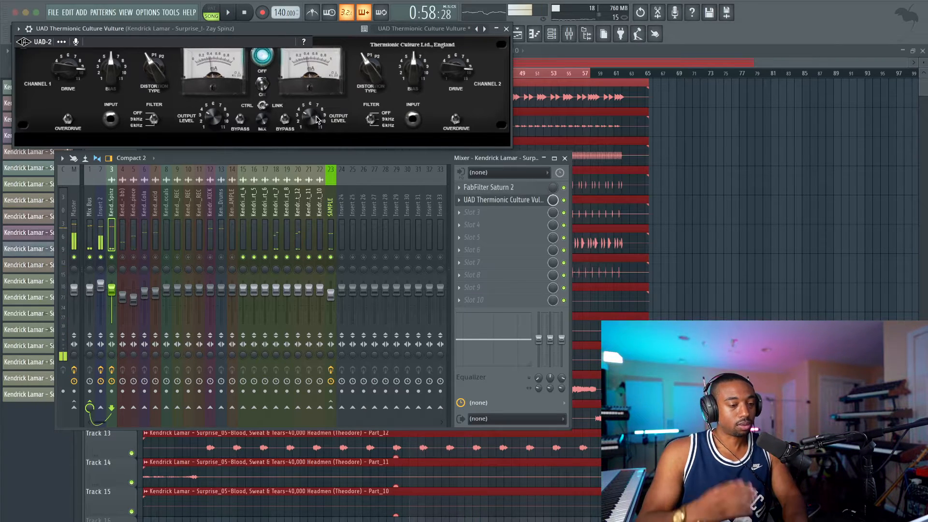
key("space")
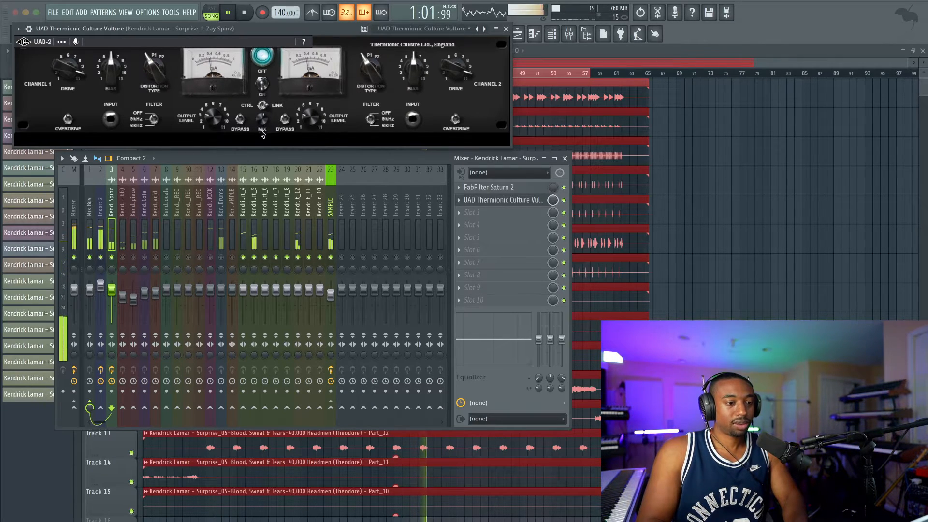
left_click(506, 30)
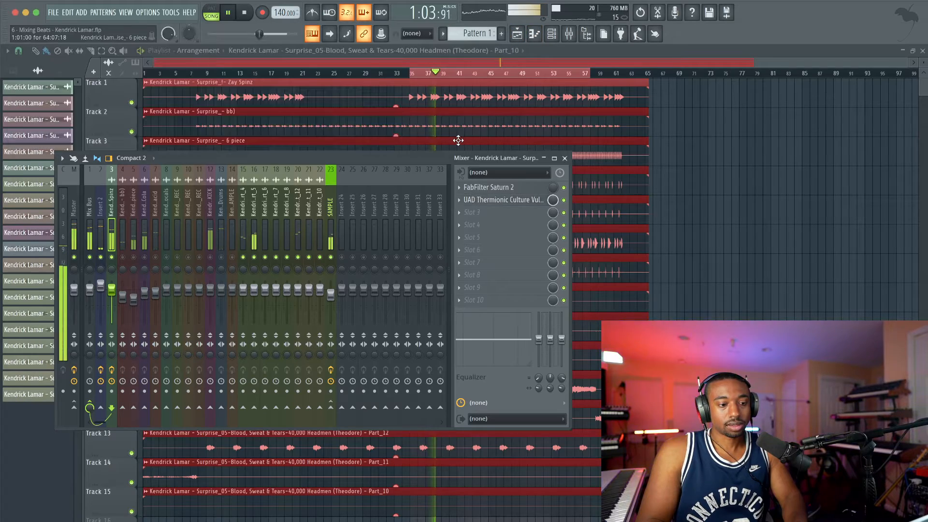
key("space")
Bypass Saturn 2 and Culture Vulture on the Zay Spinz track and load Decapitator into its third effect slot.
left_click(459, 201)
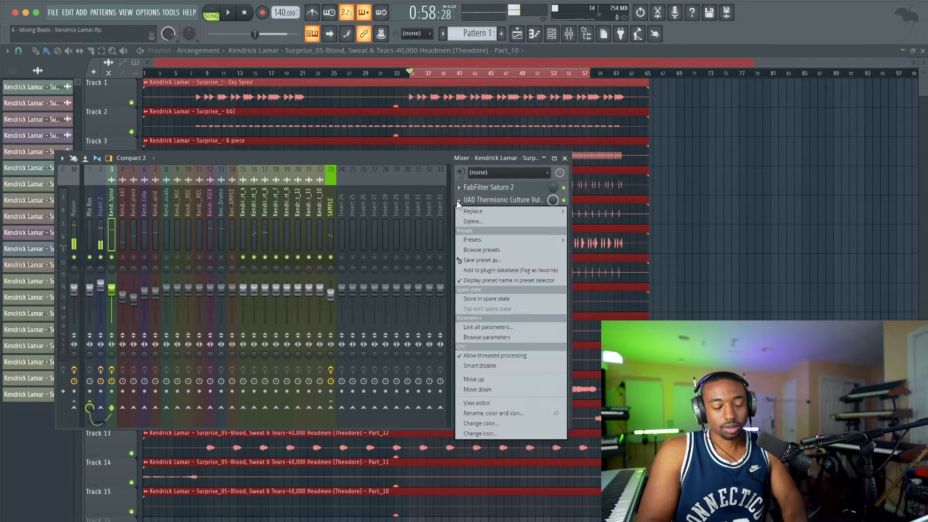
mouse_move(471, 211)
left_click(493, 257)
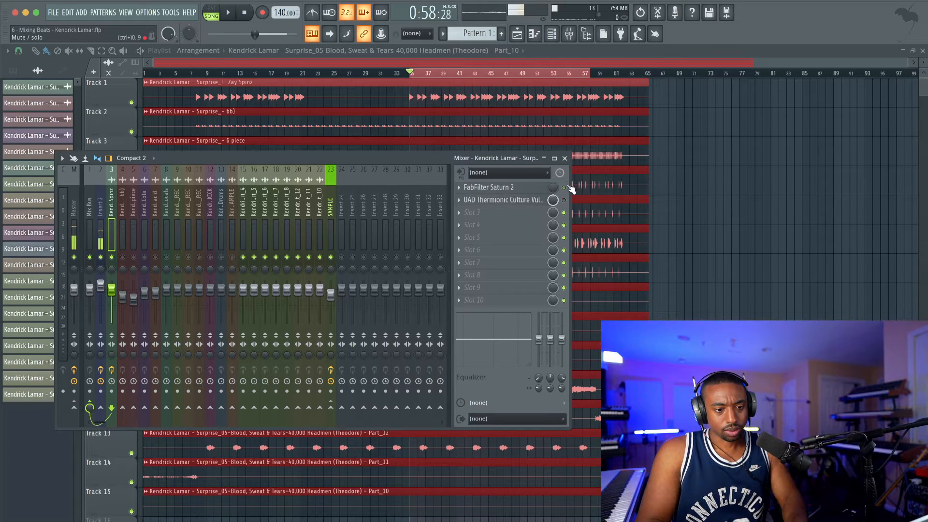
left_click(462, 213)
mouse_move(471, 224)
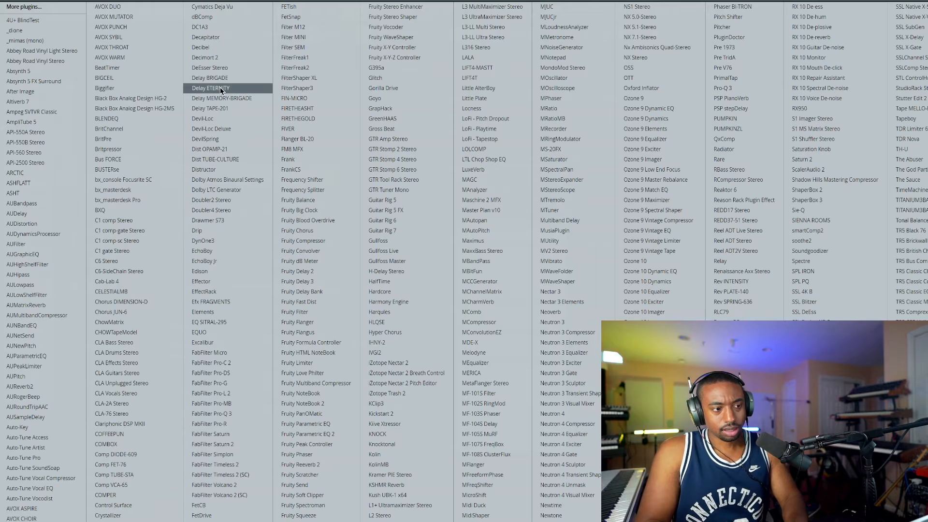
left_click(227, 36)
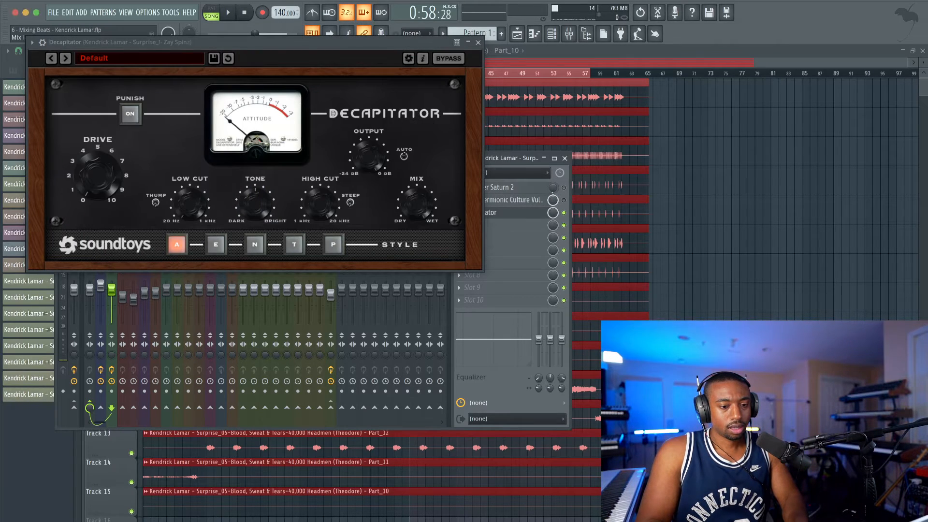
Adjust Decapitator's output level, audition its T and P styles while the section plays, then close the plugin and stop playback.
key("space")
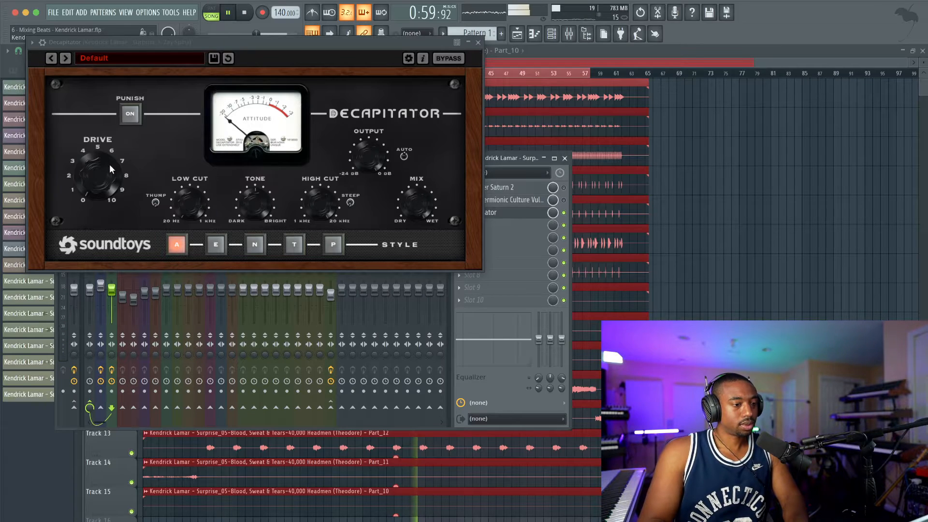
key("space")
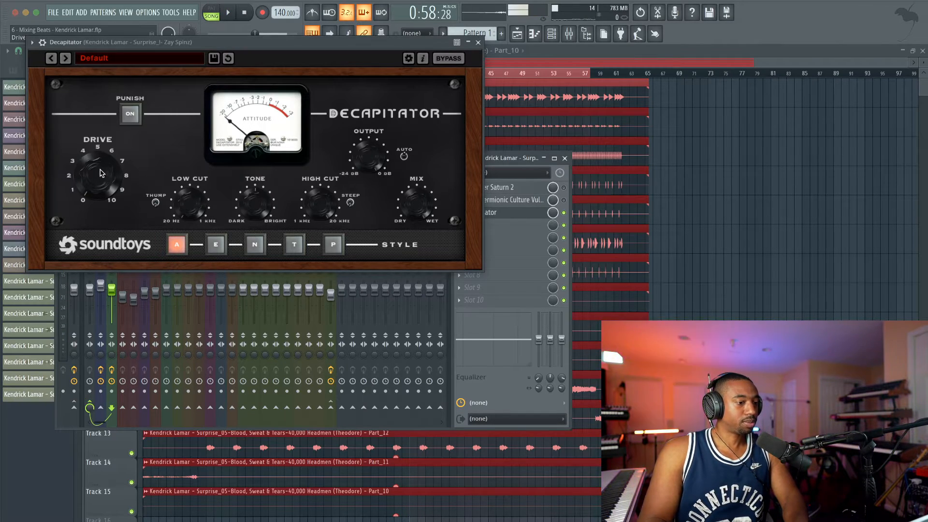
scroll(95, 169, "down", 3)
key("space")
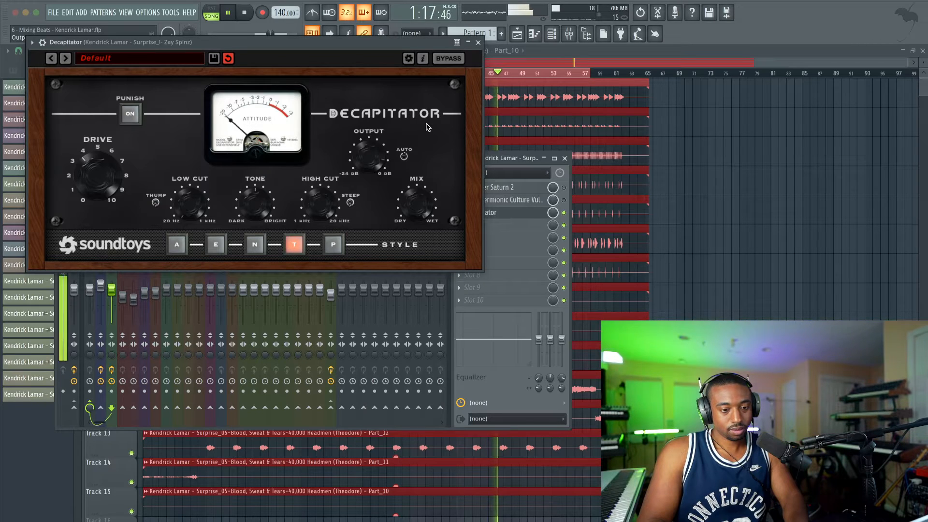
left_click(333, 245)
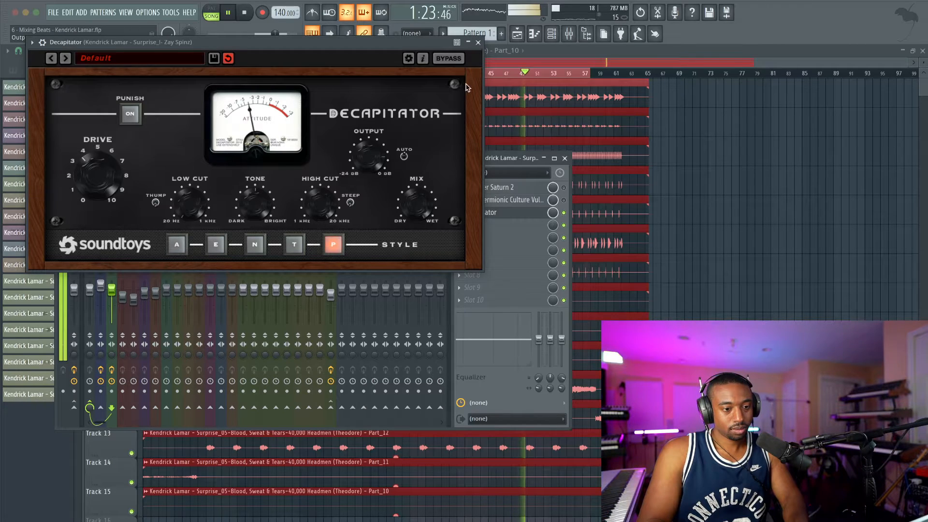
left_click(478, 42)
key("space")
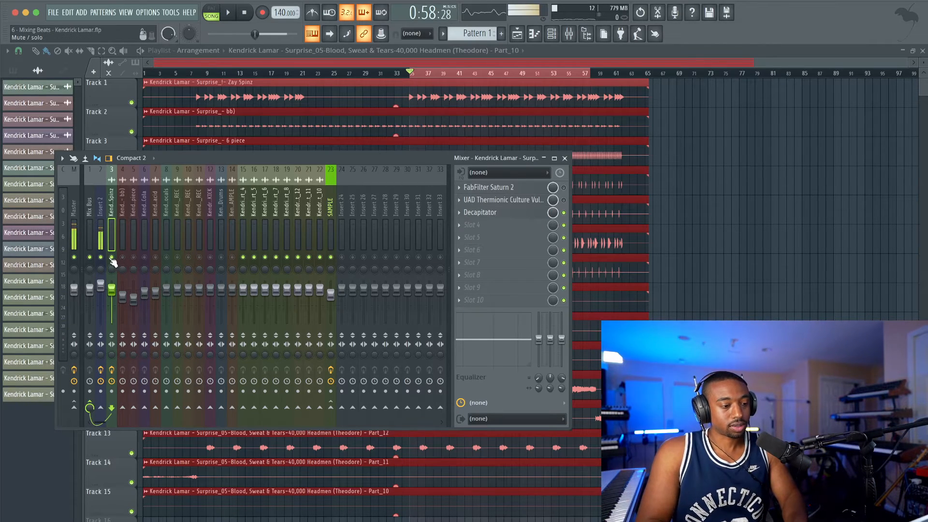
Compare Decapitator's A and E styles on the Zay Spinz track during playback, briefly unmuting Insert 2 in between.
left_click(506, 212)
key("space")
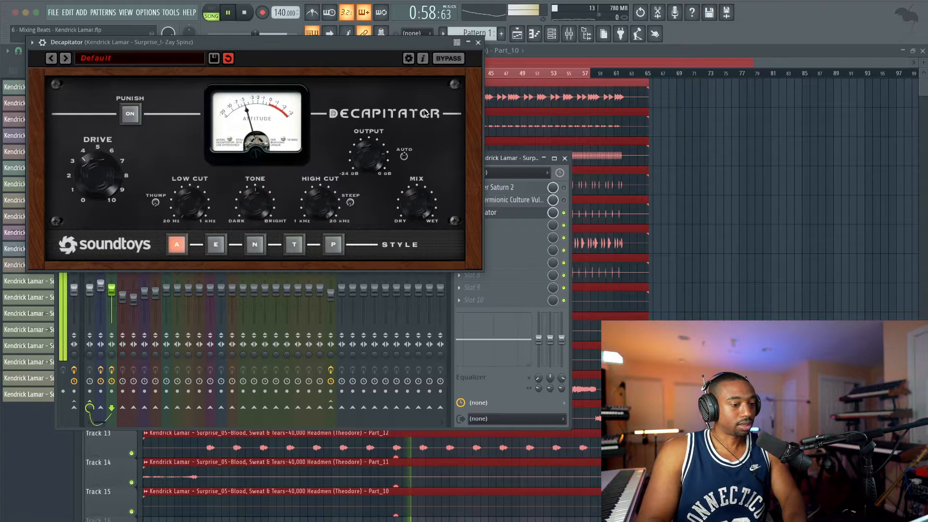
left_click(478, 43)
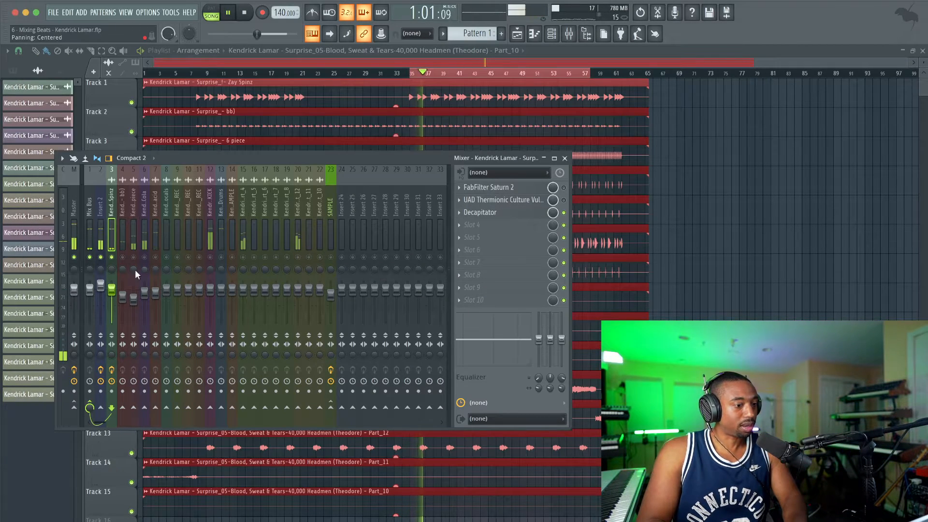
left_click(489, 213)
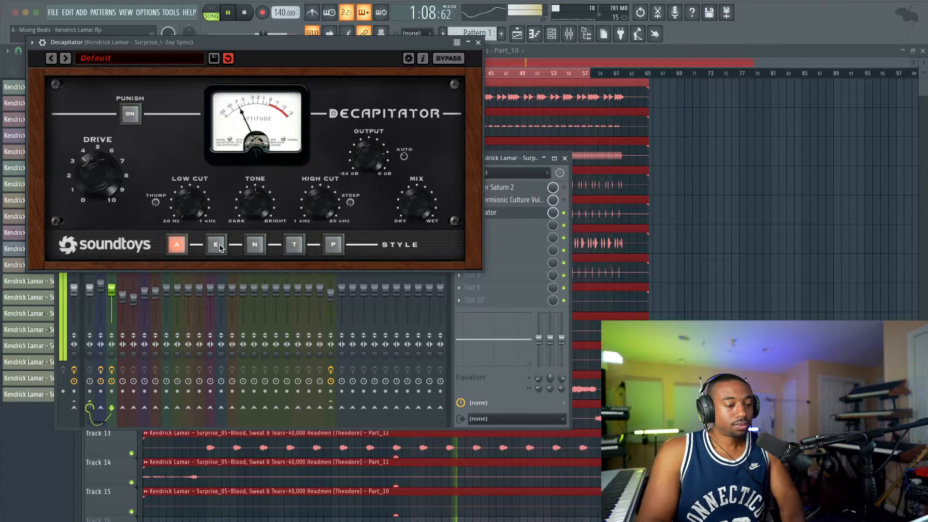
left_click_drag(269, 42, 457, 84)
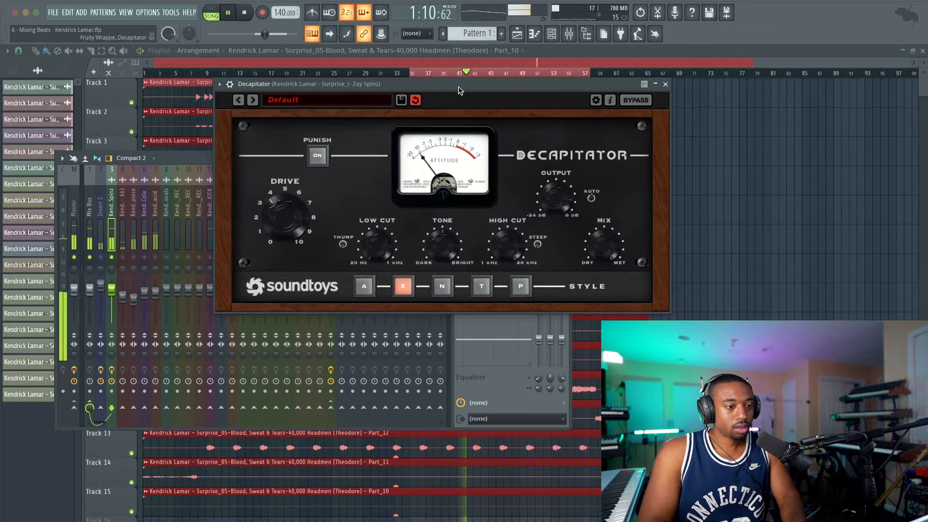
left_click(101, 257)
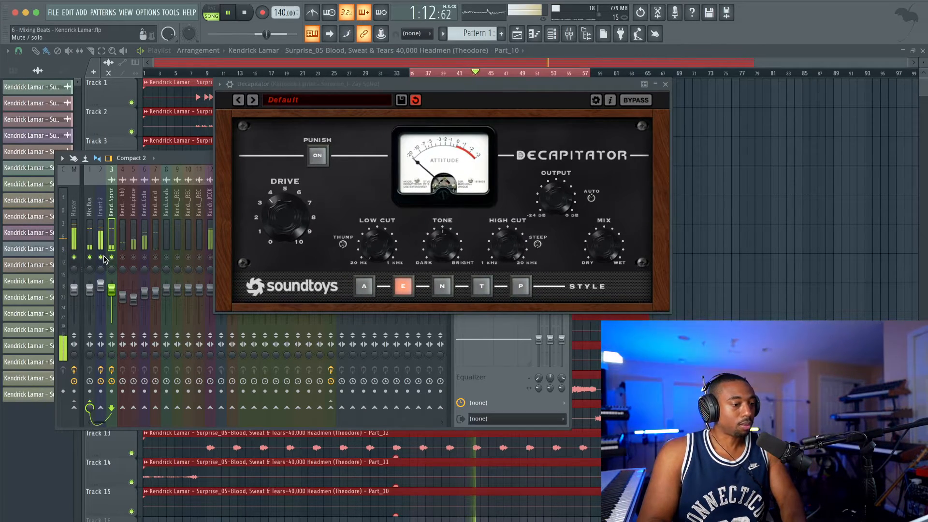
left_click(101, 257)
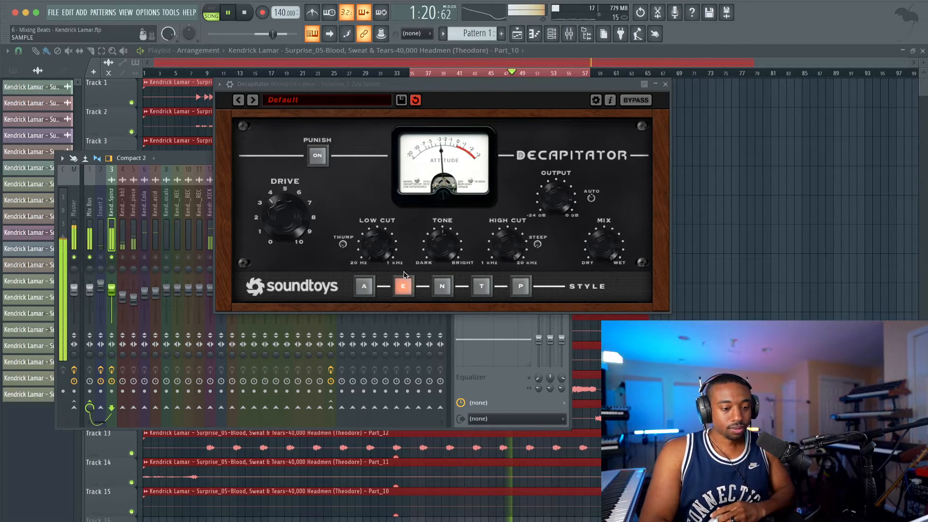
Audition Decapitator's N, T and P styles, toggling Insert 2's mute between them, then stop playback and close the plugin.
left_click(441, 287)
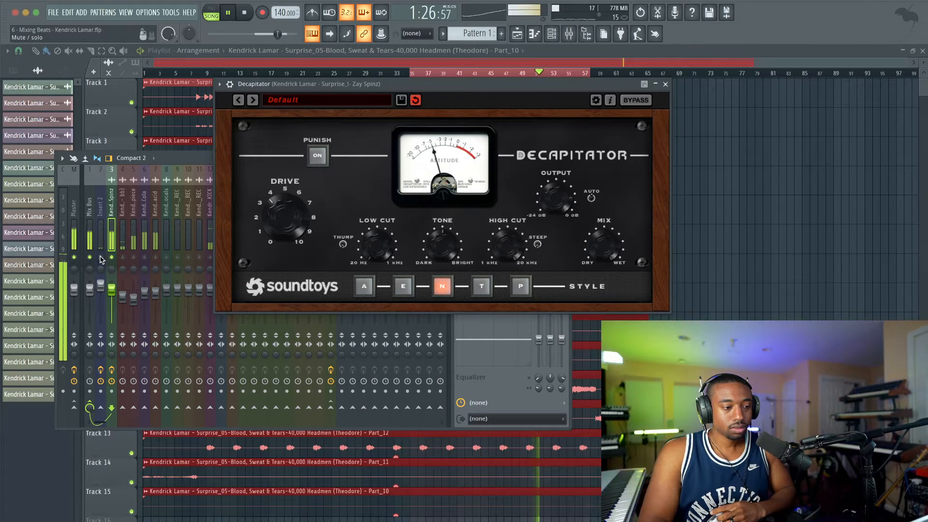
left_click(100, 258)
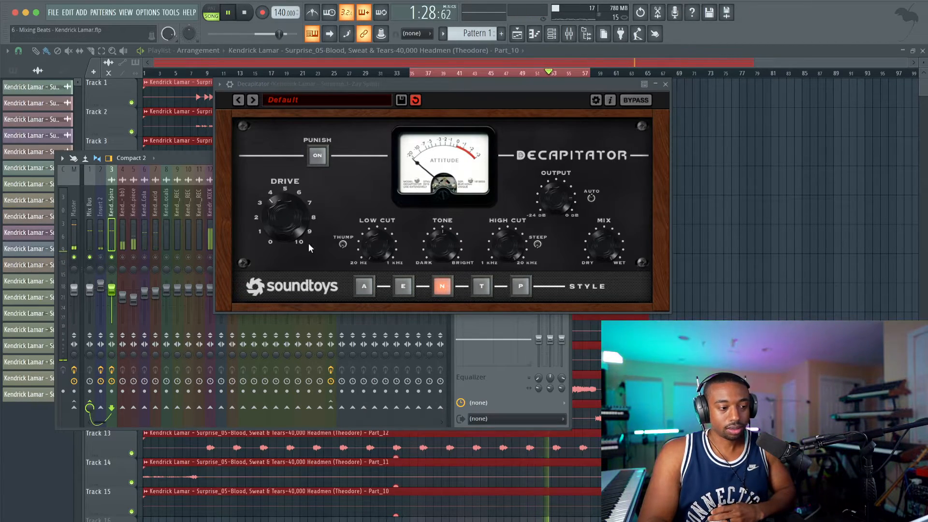
left_click(487, 287)
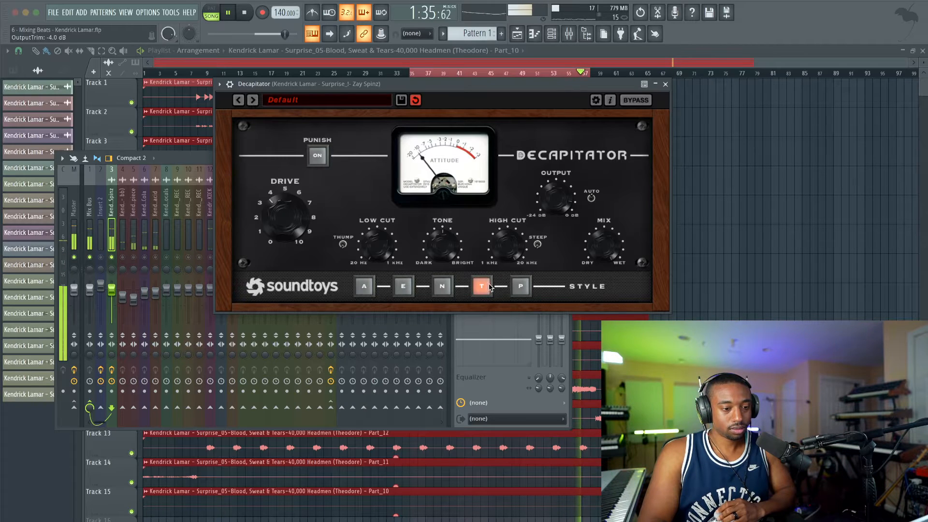
left_click(102, 257)
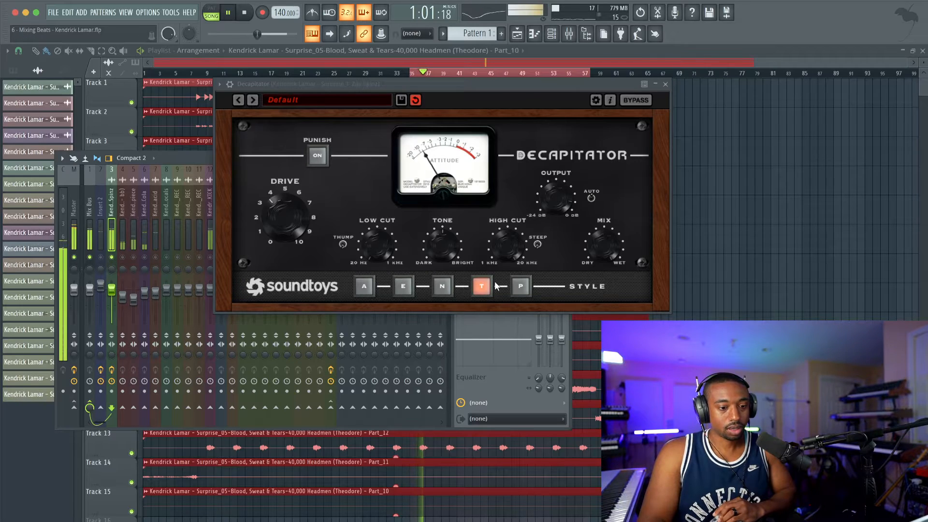
left_click(519, 287)
left_click(101, 258)
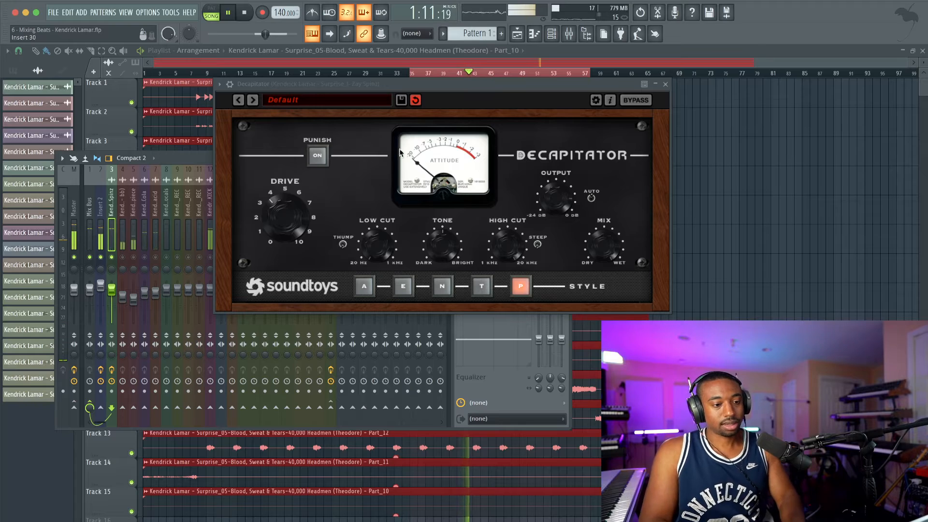
key("space")
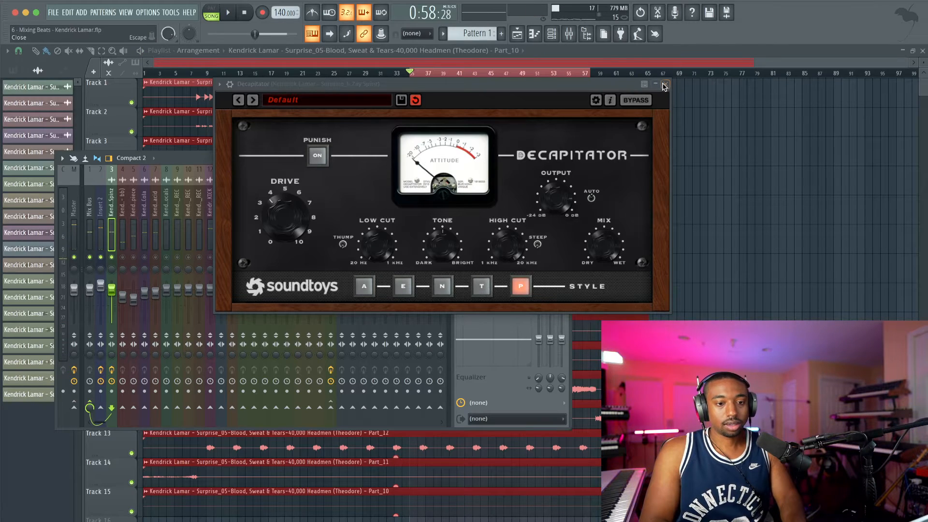
left_click(665, 85)
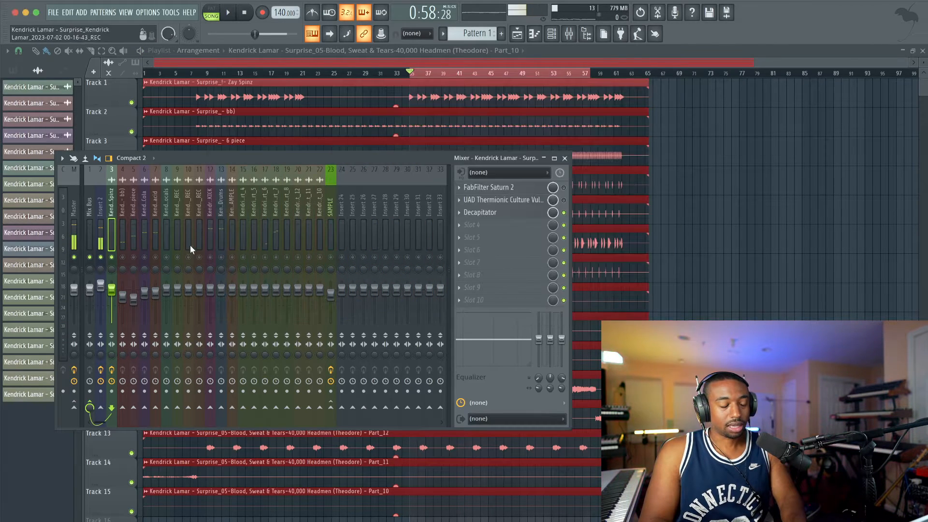
Unmute the other mixer tracks, set Decapitator to style T while the full mix plays, and close the plugin.
right_click(124, 257)
key("space")
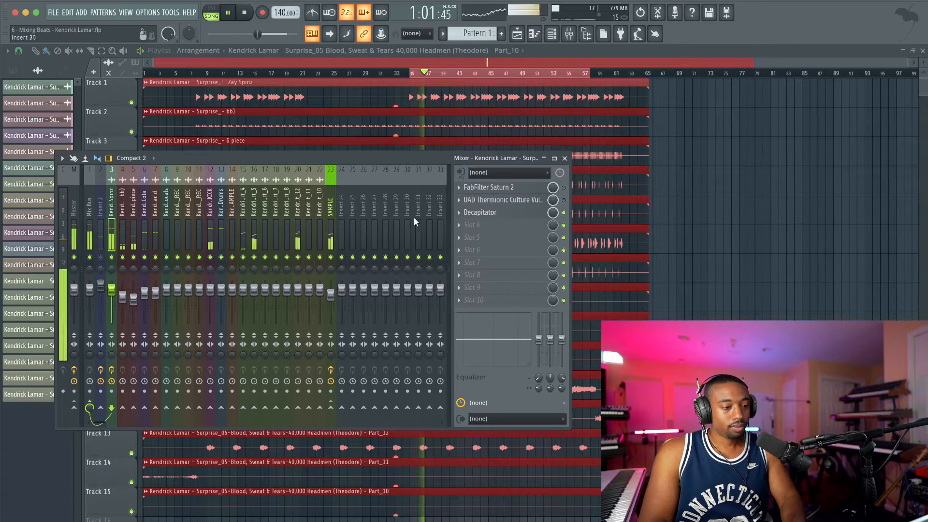
left_click(486, 213)
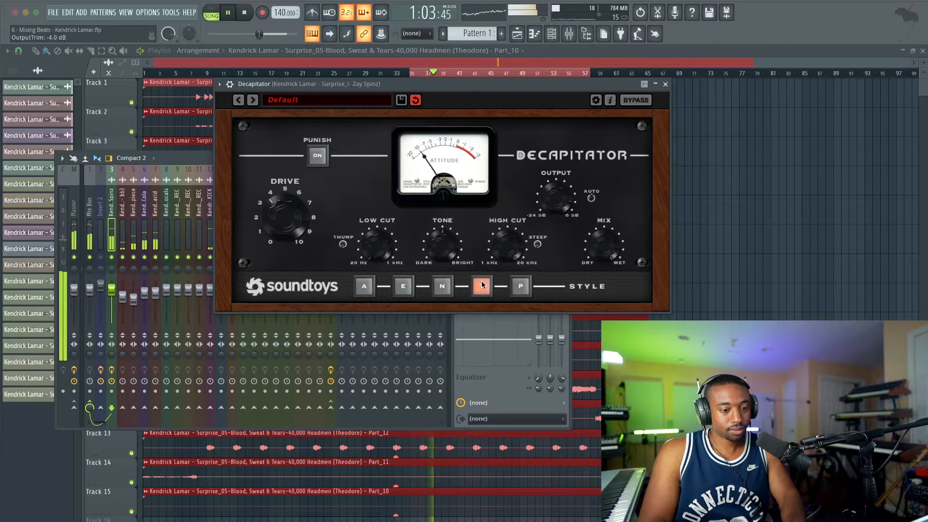
left_click(665, 84)
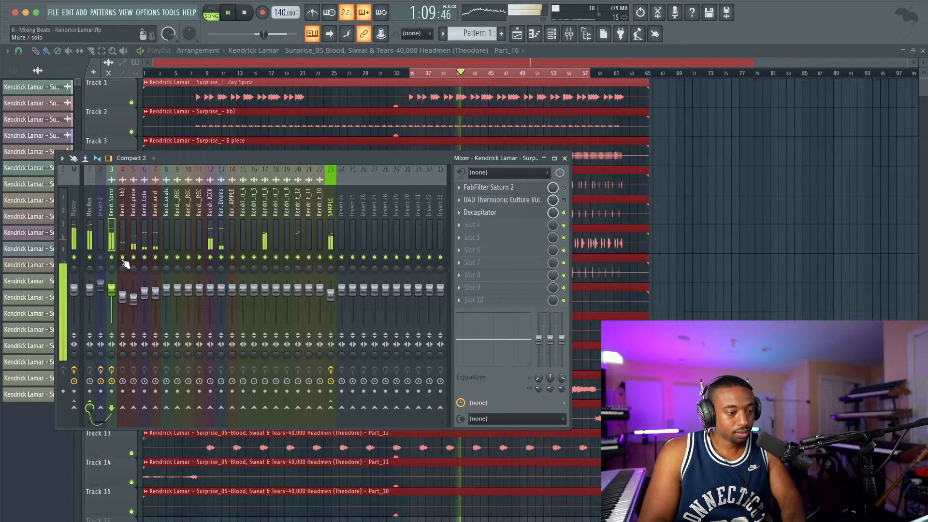
Play the full mix and check the Mix Bus, Master and Insert 2 channels in the mixer.
left_click(89, 232)
left_click(74, 237)
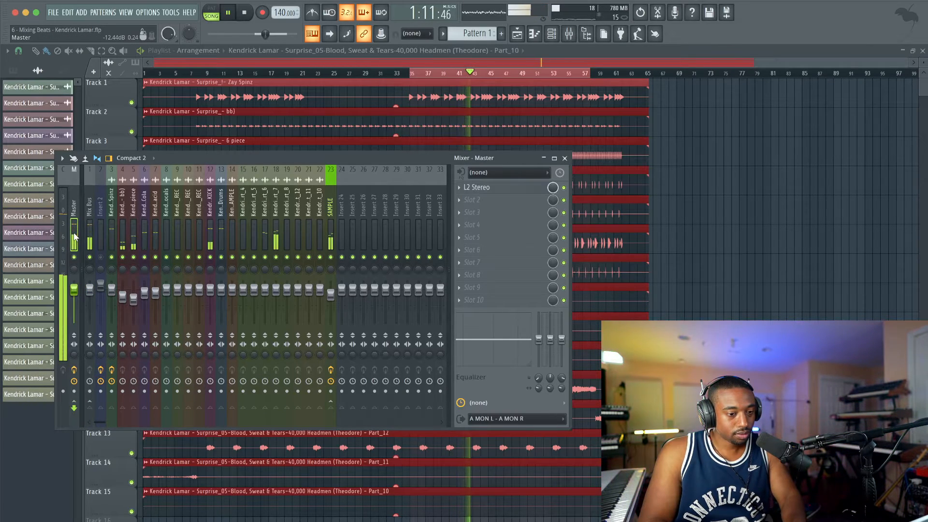
left_click(102, 234)
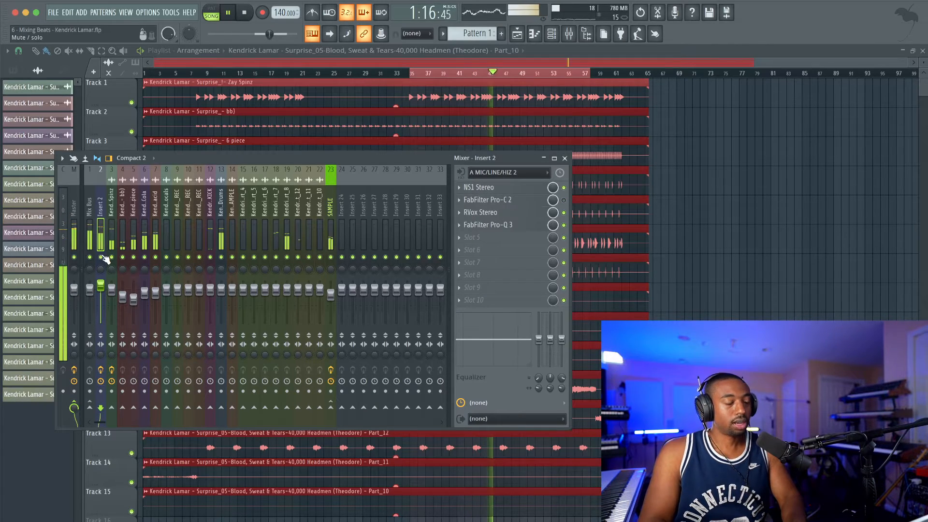
key("space")
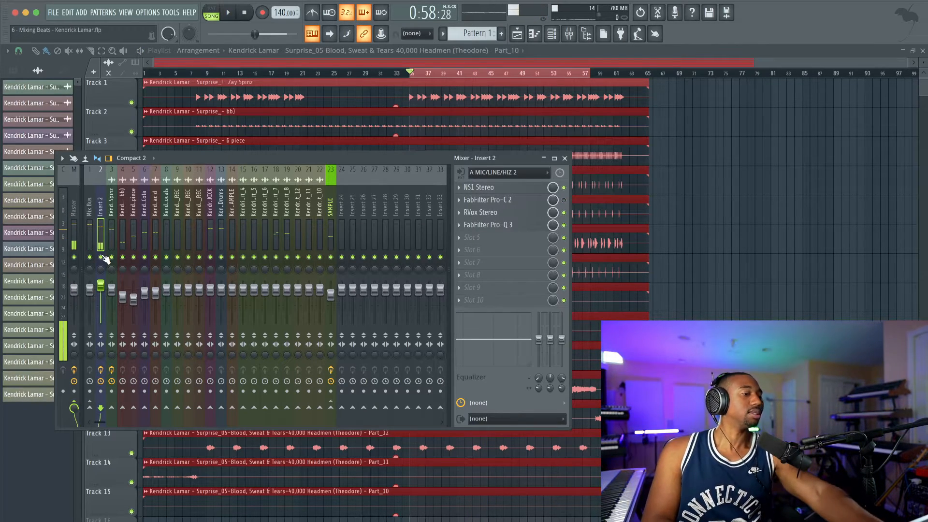
key("space")
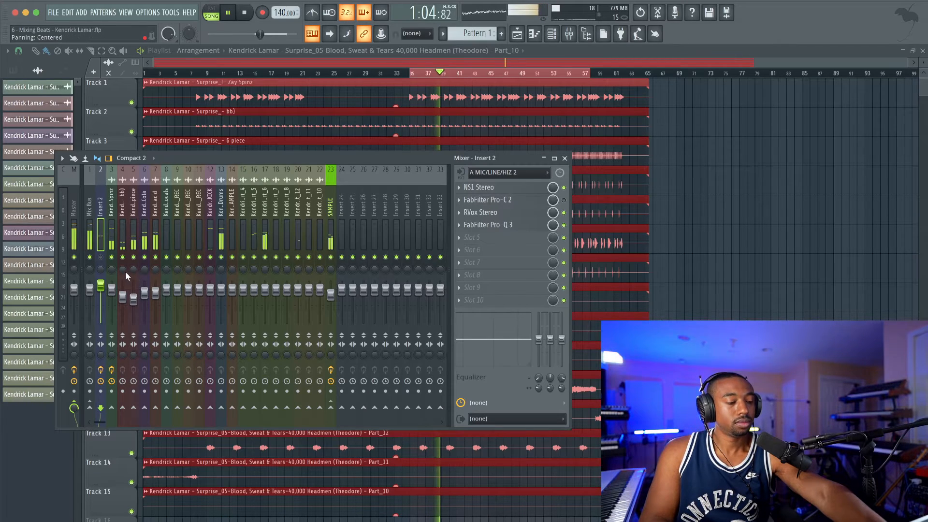
key("space")
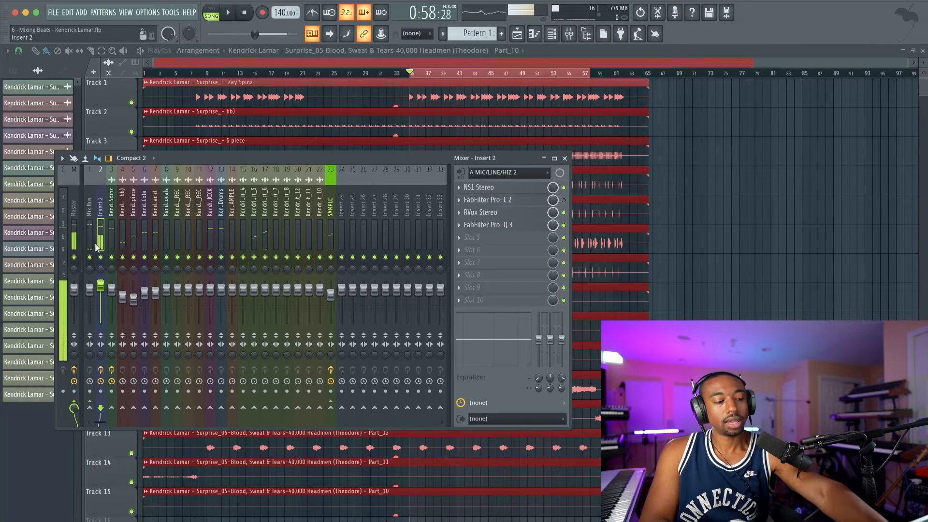
Load KClip3 into the first effect slot of the Mix Bus.
left_click(92, 243)
left_click(519, 188)
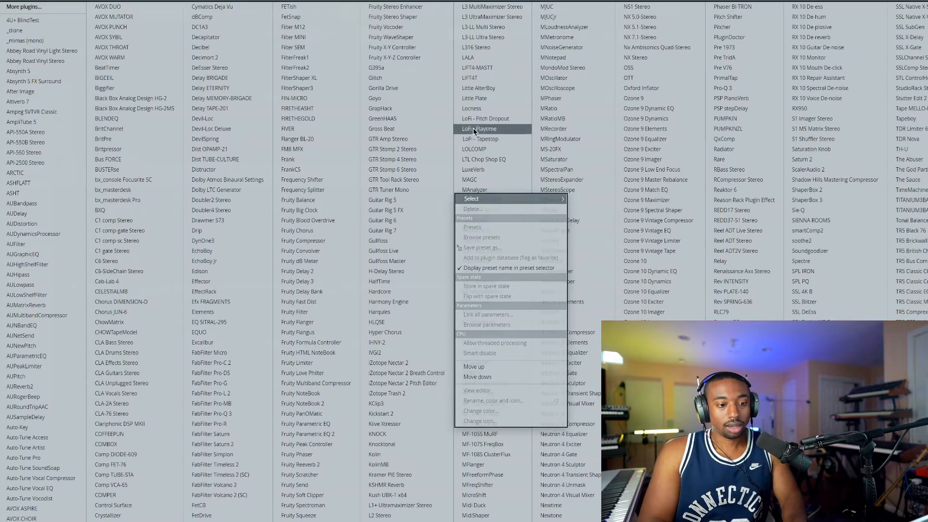
left_click(382, 404)
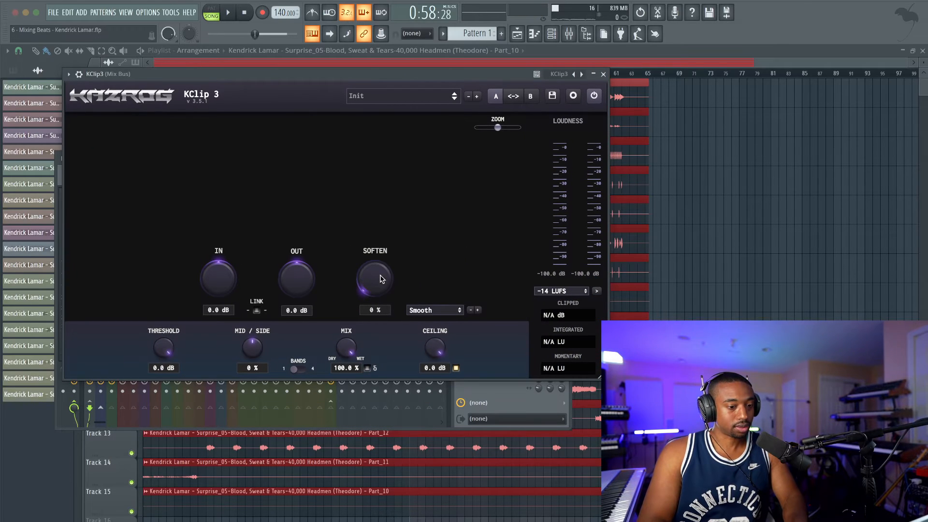
Set KClip3's Soften to 100% and its input gain to 2.2 dB during playback, close the plugin and stop playback.
left_click_drag(381, 279, 346, 139)
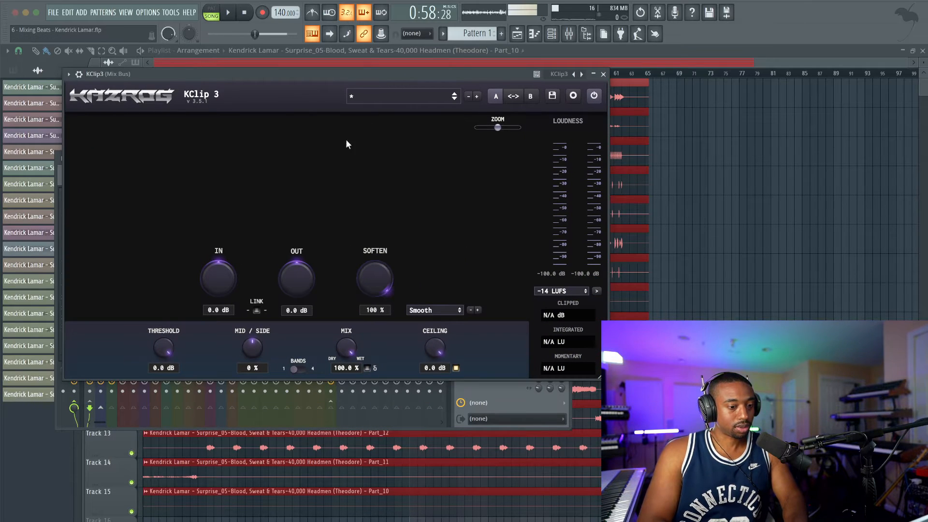
key("space")
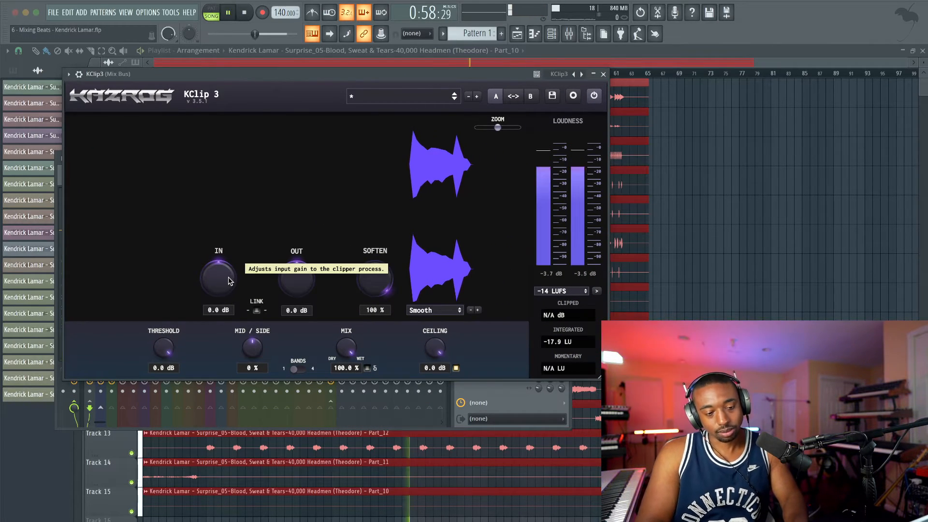
mouse_move(237, 275)
left_mouse_down()
mouse_move(226, 267)
mouse_move(225, 275)
left_mouse_up()
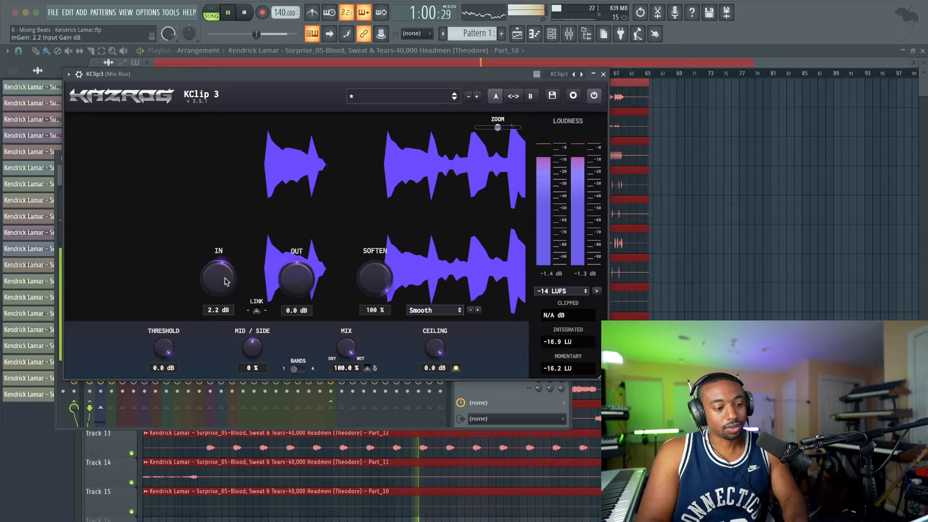
left_click(603, 74)
key("space")
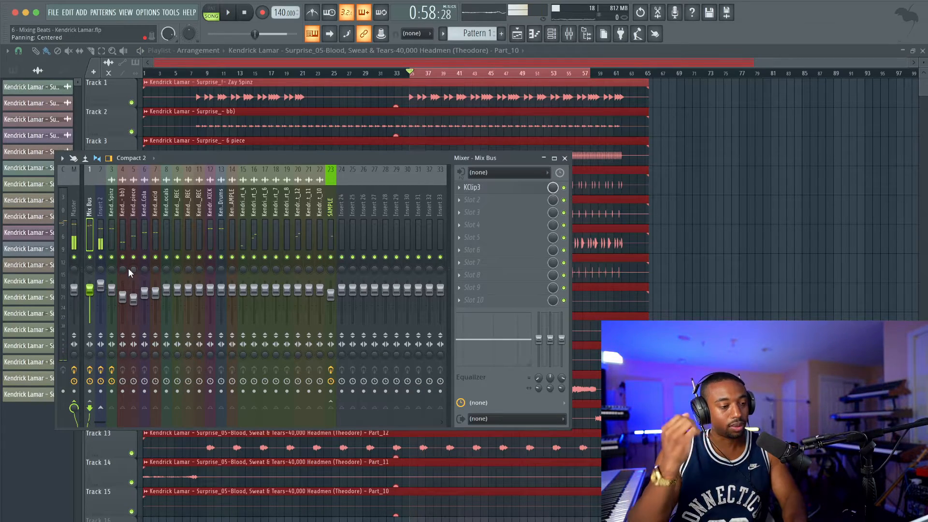
Try different volume levels up to 5.6 dB on the Zay Spinz track against Insert 2, and reset its fader.
key("space")
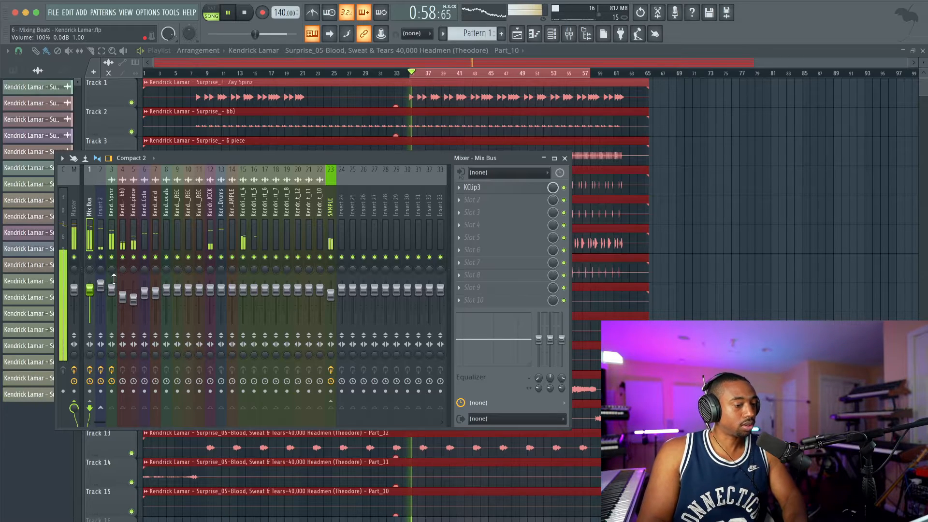
left_click_drag(113, 277, 113, 291)
left_click(100, 259)
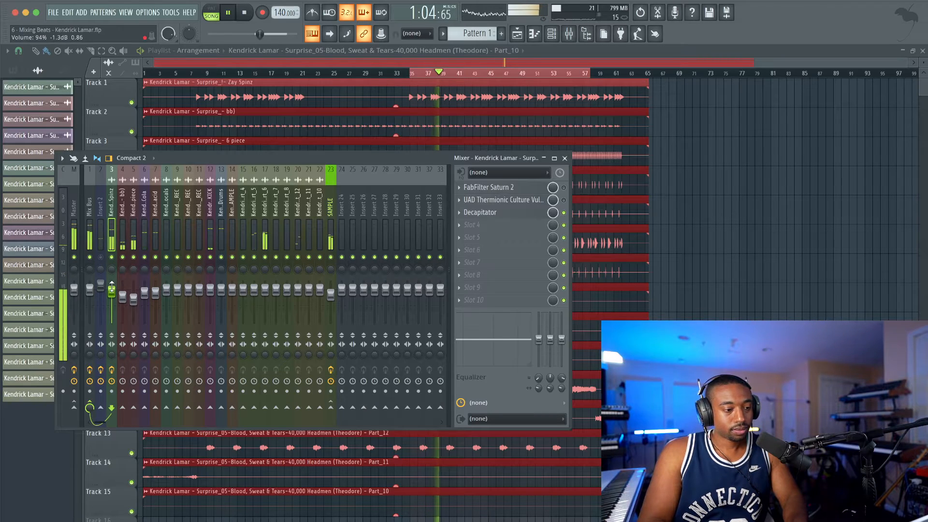
left_click_drag(112, 289, 112, 280)
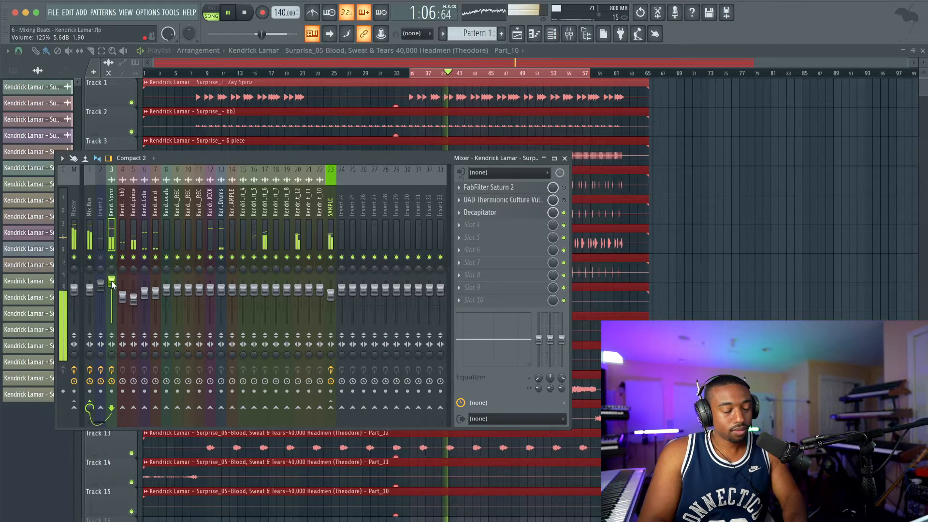
right_click(111, 282)
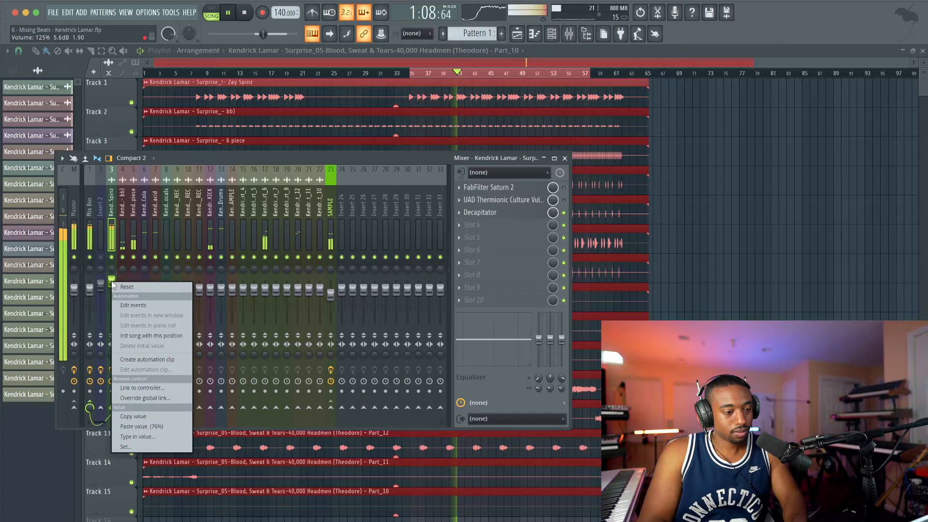
left_click(117, 287)
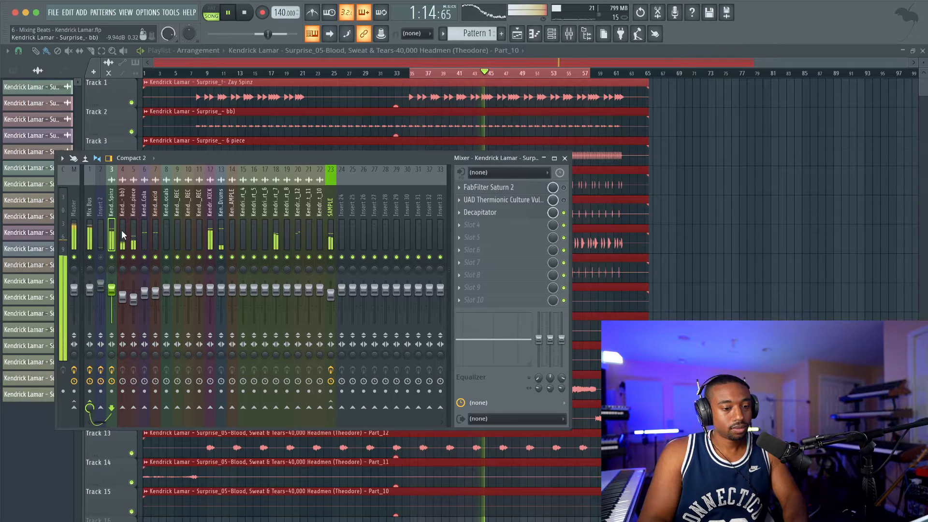
Set Decapitator's Mix on the Zay Spinz track to about 60.5%, close the plugin and stop playback.
left_click(493, 215)
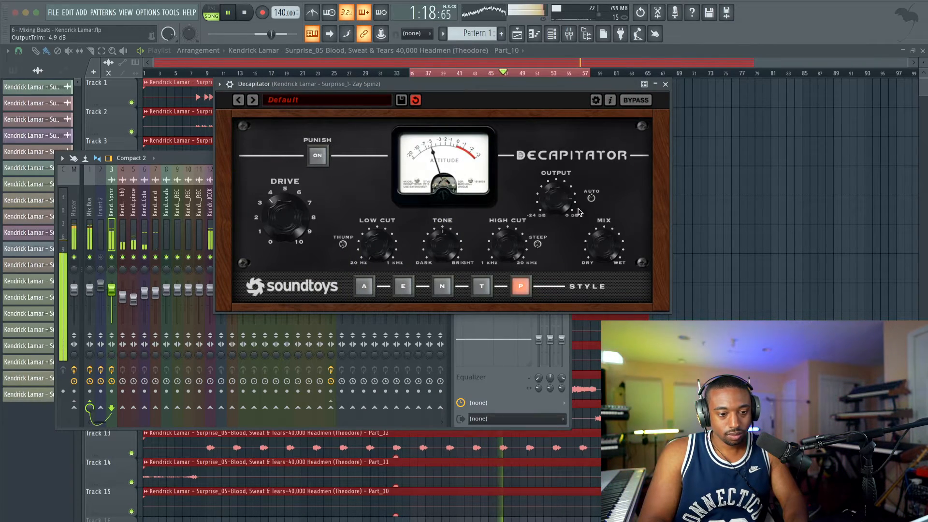
left_click_drag(597, 239, 589, 269)
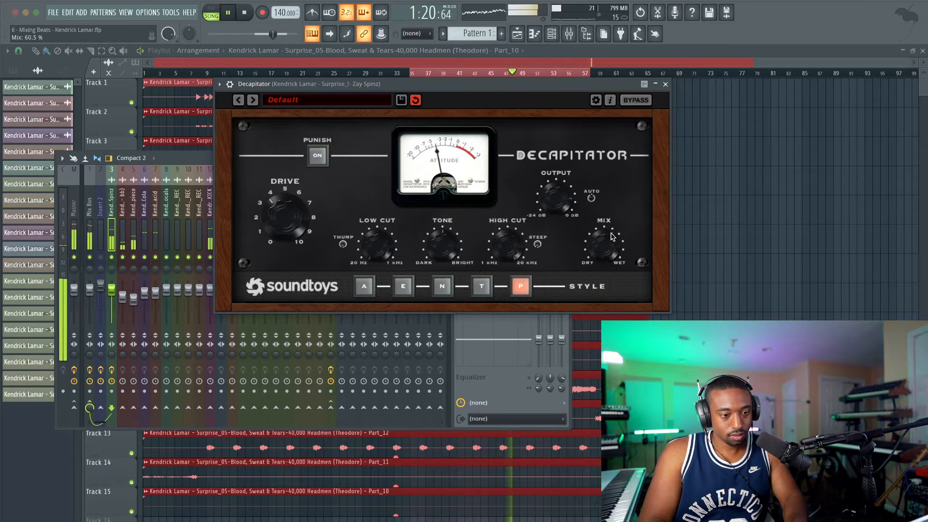
left_click(665, 83)
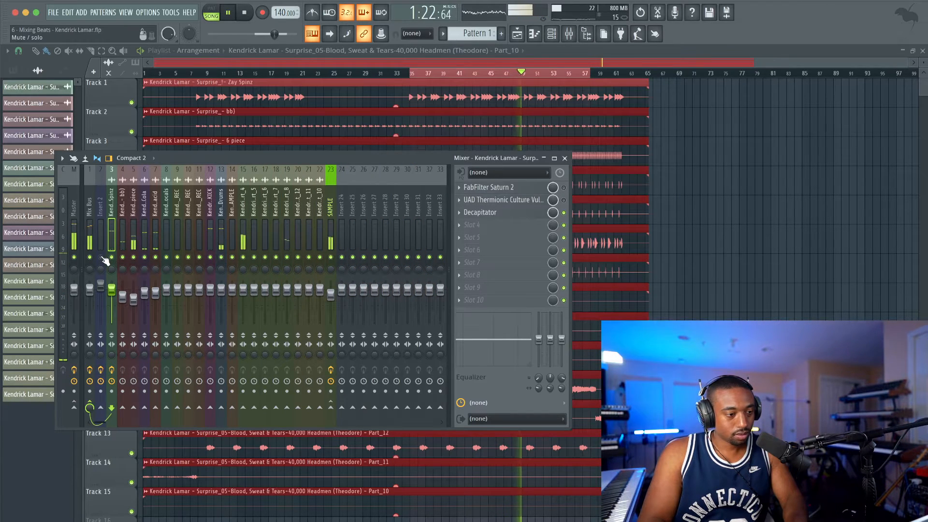
key("space")
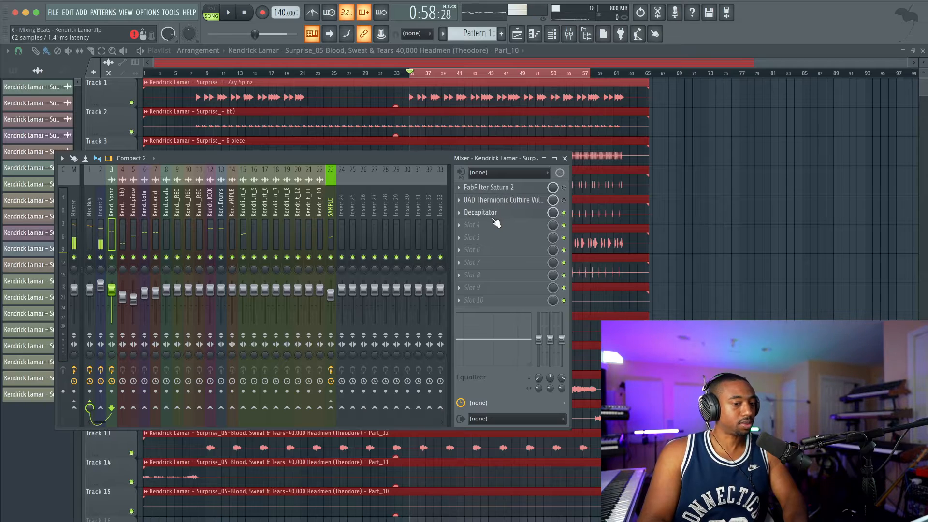
While the mix plays, try KClip3's input gain on the Mix Bus at 4.6 dB and 0 dB, and settle on 2.5 dB.
key("space")
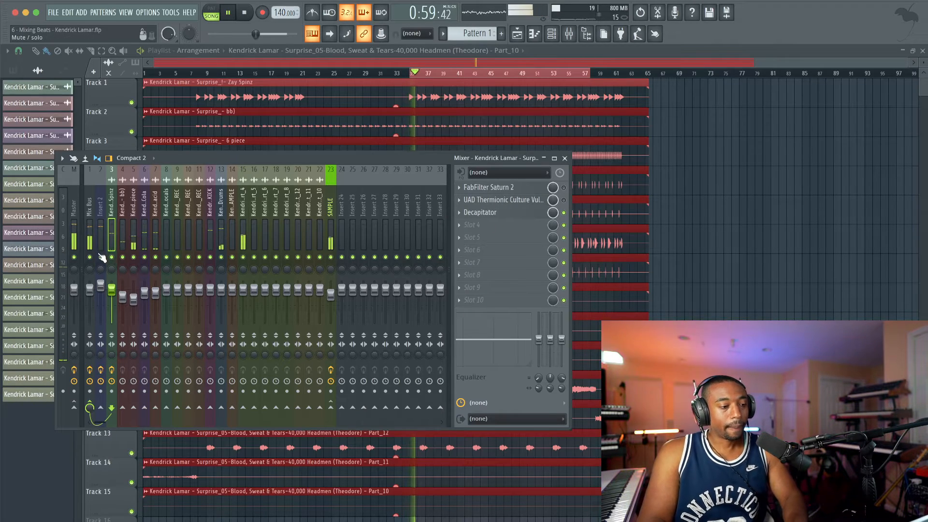
left_click(91, 238)
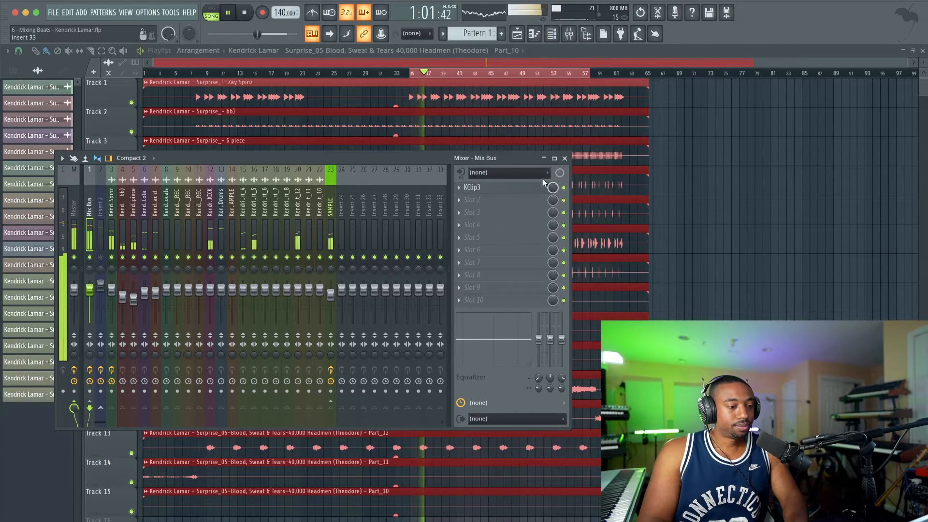
left_click(493, 187)
key("Escape")
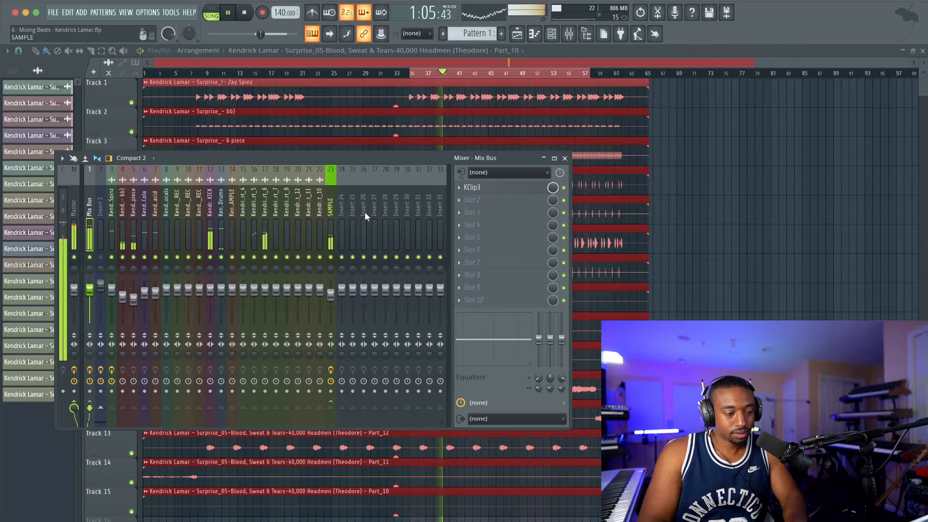
left_click(493, 188)
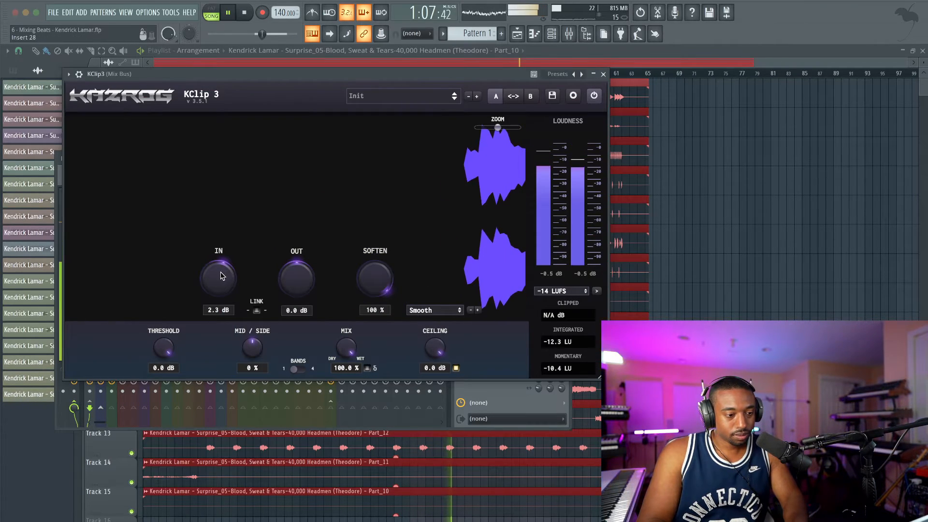
mouse_move(221, 273)
left_mouse_down()
mouse_move(221, 254)
mouse_move(220, 276)
left_mouse_up()
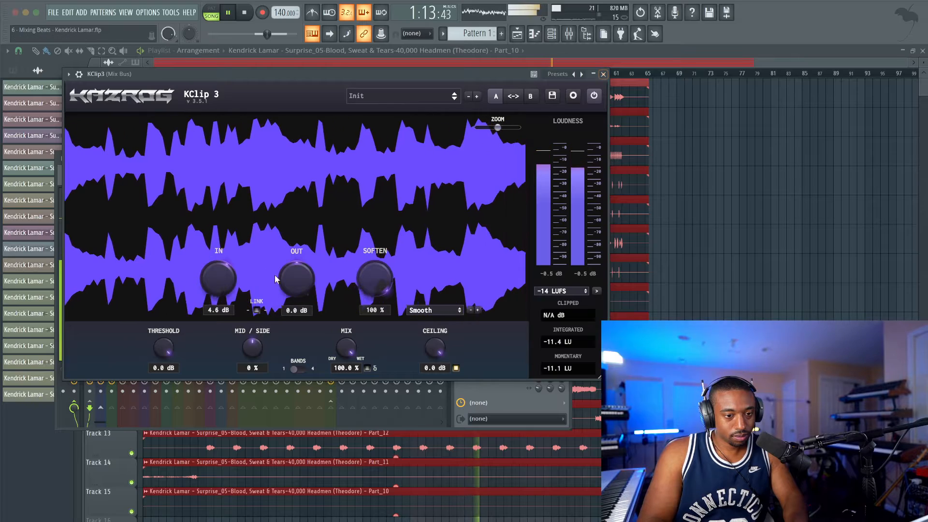
double_click(212, 277)
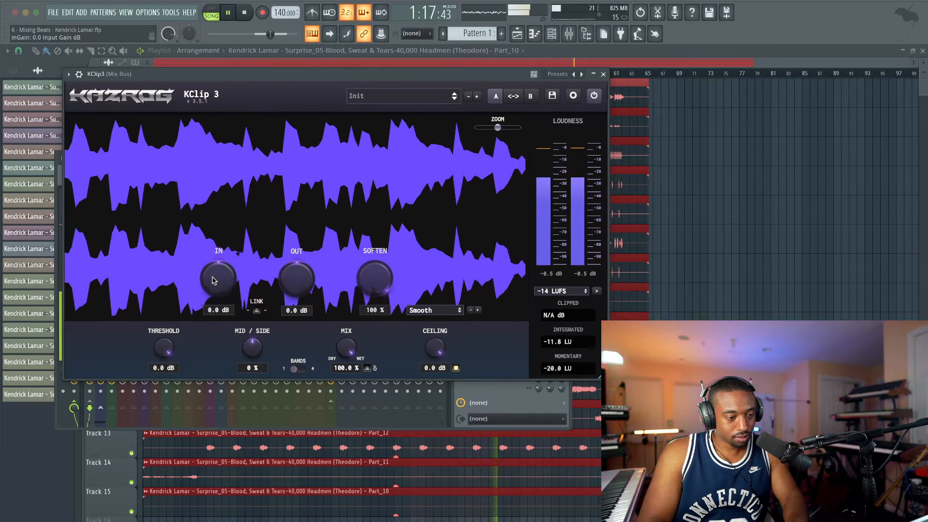
left_click_drag(211, 277, 212, 263)
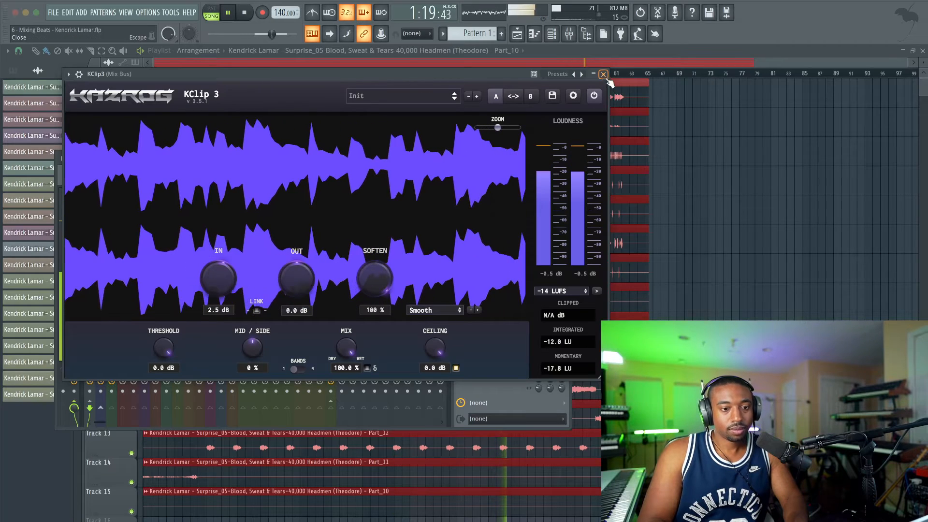
key("Escape")
Mute the KICK and Zay Spinz tracks while comparing the mix with Insert 2, and save the project.
left_click(211, 239)
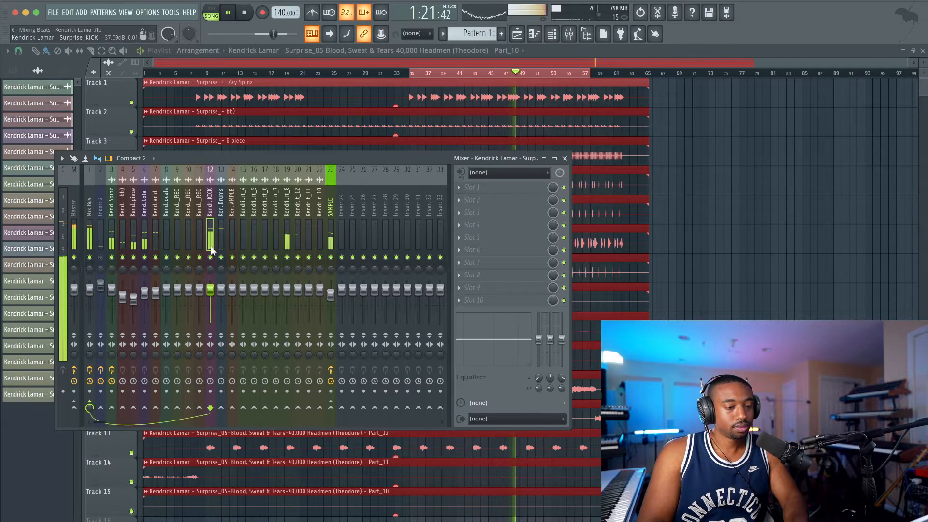
left_click(210, 256)
left_click(111, 256)
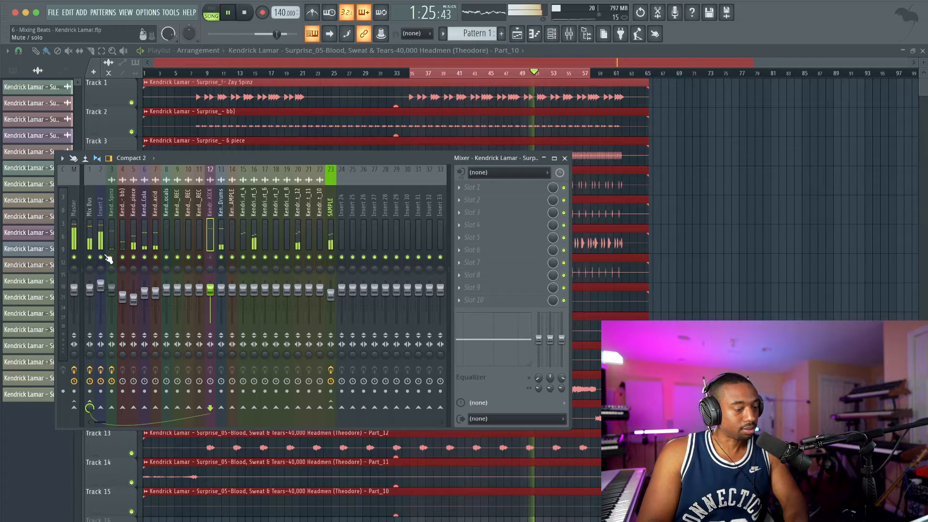
left_click(104, 256)
key("ctrl+s")
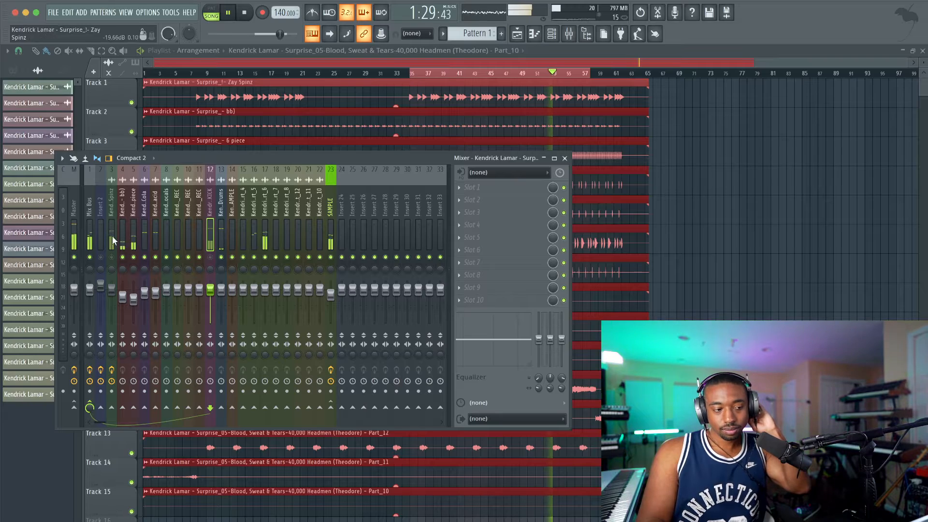
Rename mixer track Insert 24 to MELODY and colour it red.
left_click(343, 219)
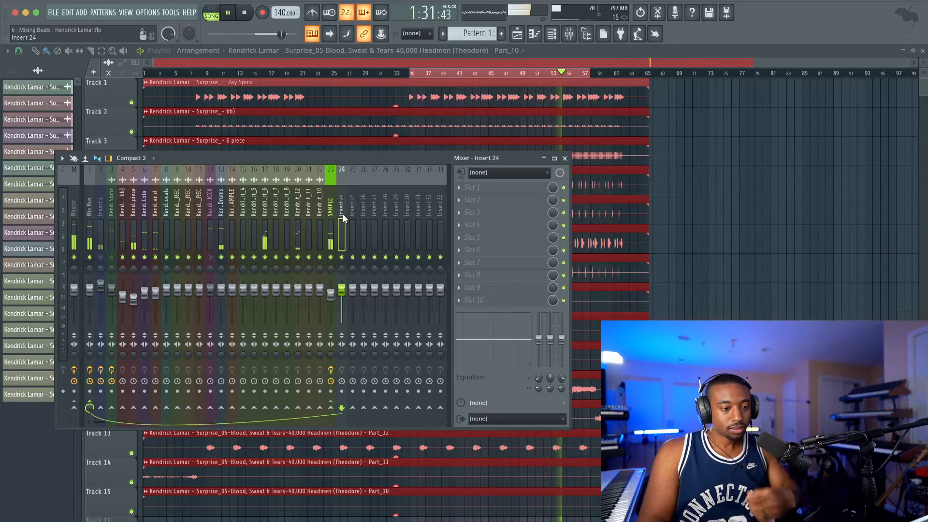
right_click(343, 219)
type("rMELODY")
key("Return")
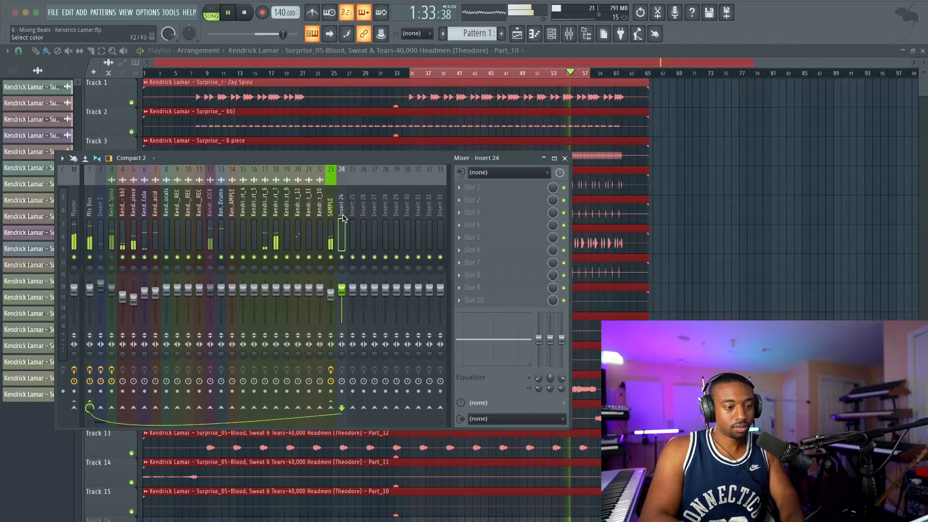
key("space")
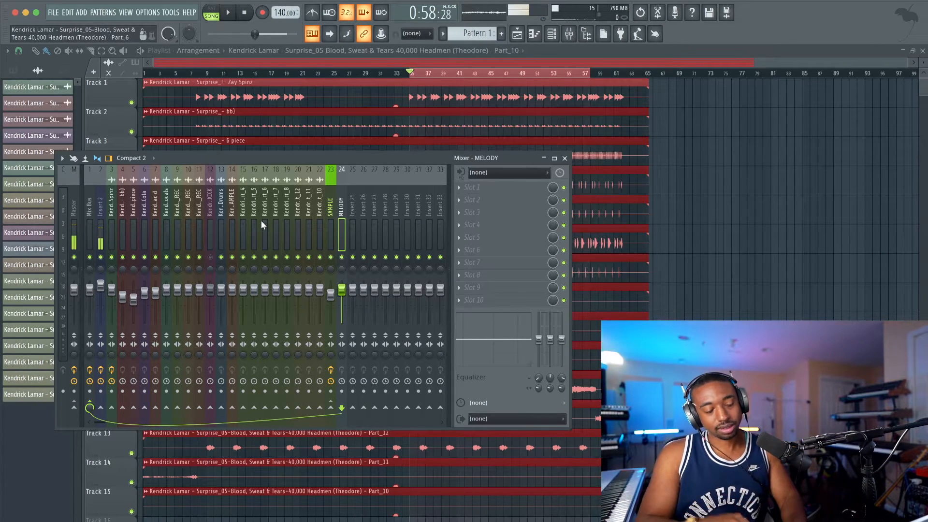
double_click(341, 207)
left_click(333, 196)
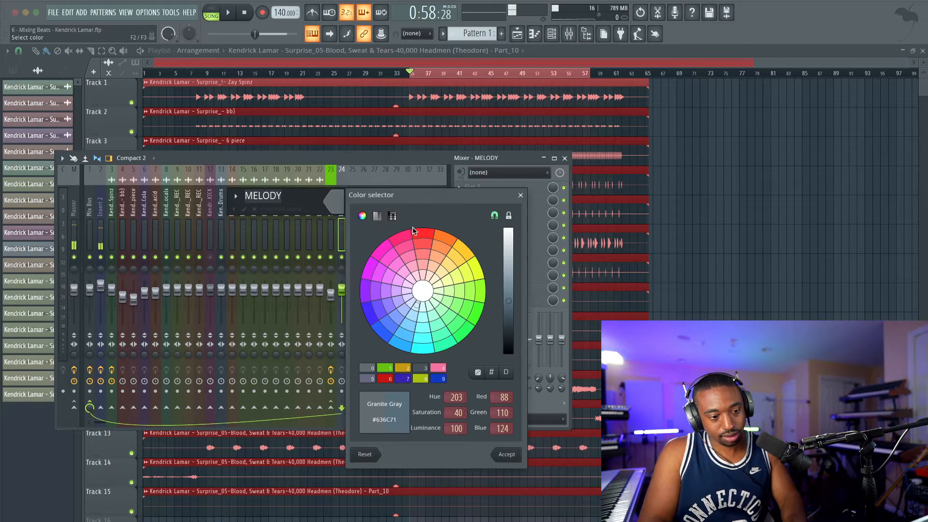
left_click(416, 235)
key("Return")
key("Return")
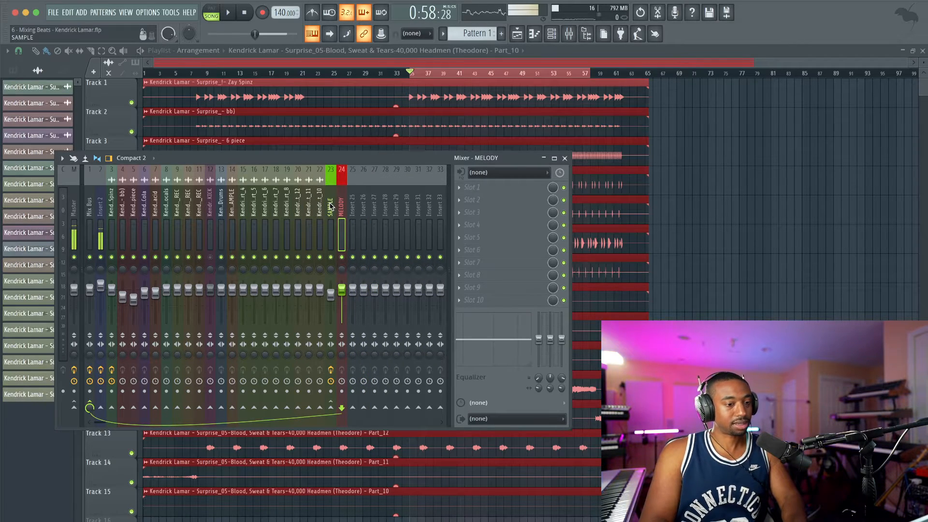
Route the SAMPLE bus only to the MELODY track and select MELODY.
left_click(330, 203)
right_click(342, 408)
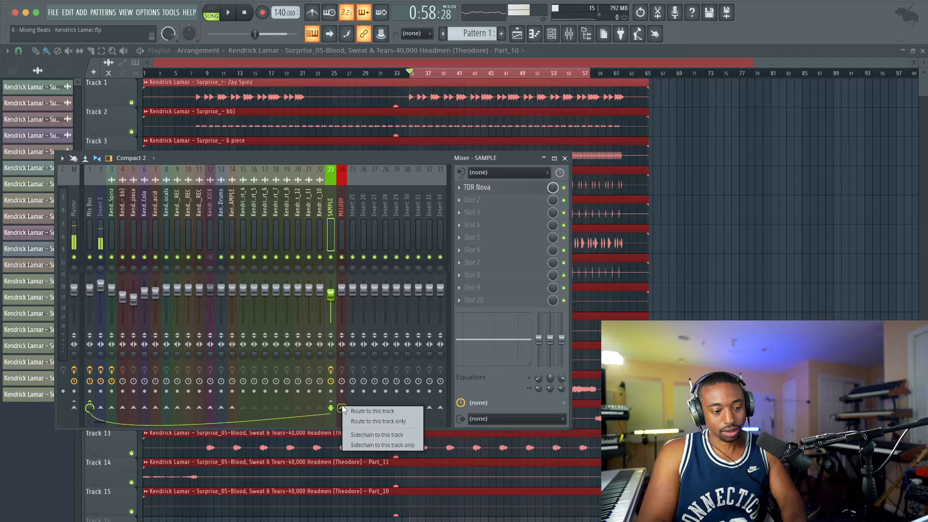
left_click(360, 422)
left_click(340, 220)
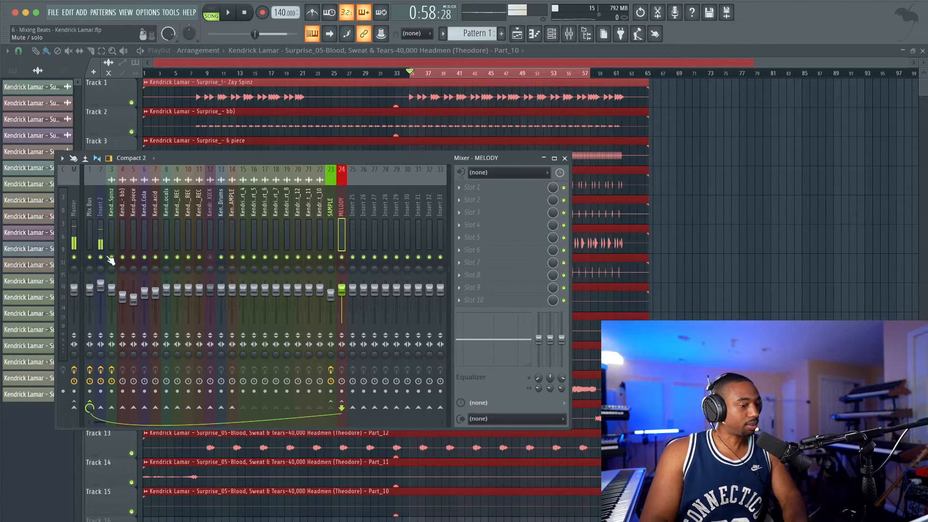
Play the mix against Insert 2 and isolate the acid, Cola and Autumn Drums tracks for listening.
key("space")
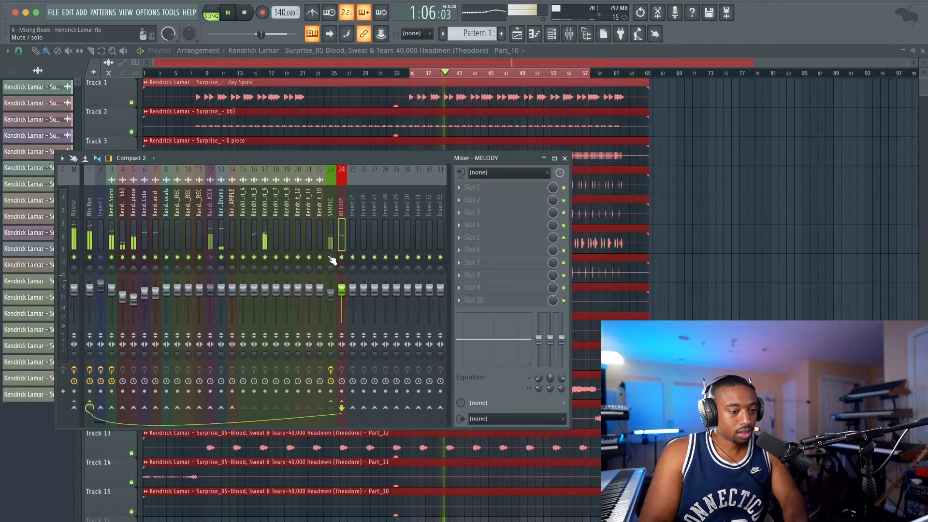
left_click(216, 236)
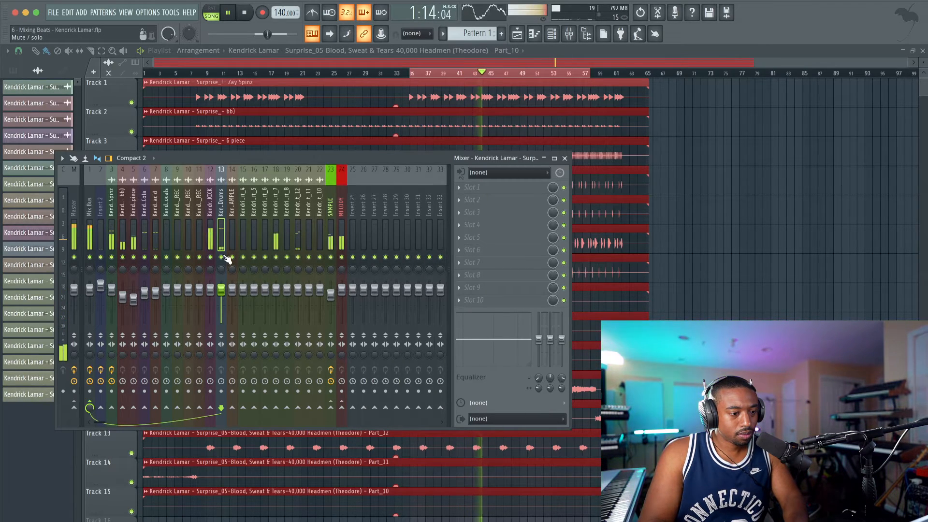
left_click(100, 257)
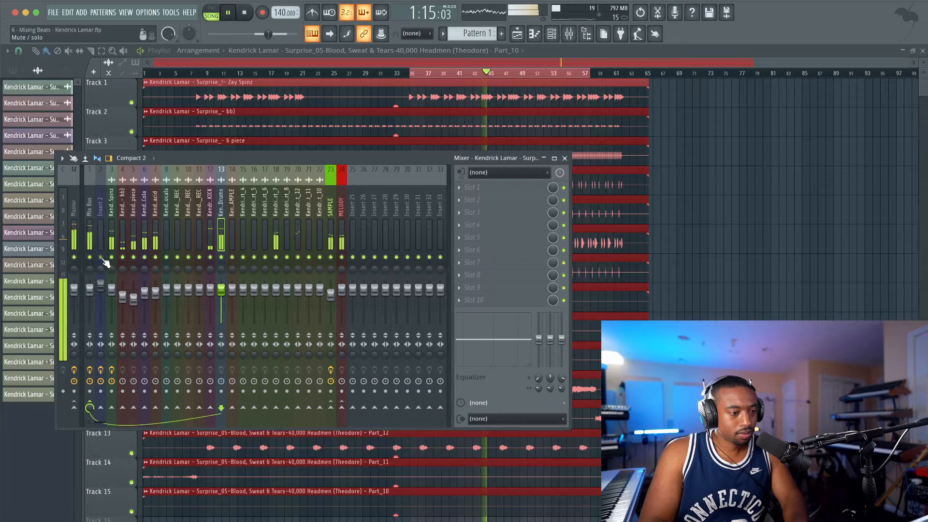
right_click(155, 257)
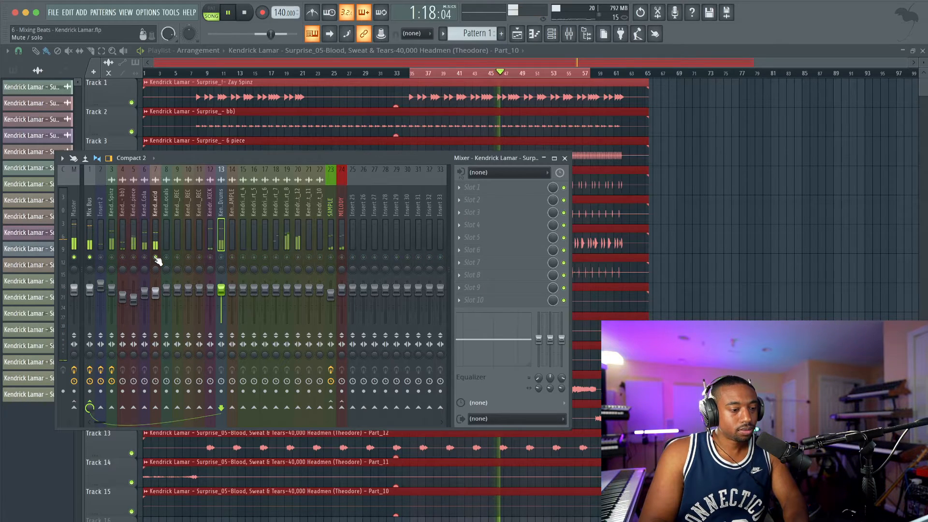
left_click(221, 257)
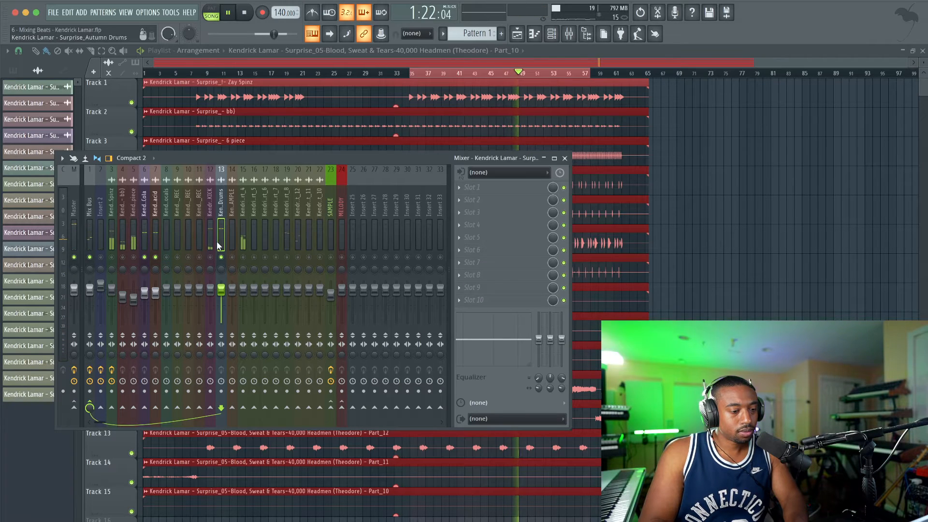
Select the acid, Cola and Autumn Drums tracks together and lower their faders slightly.
left_click(156, 227)
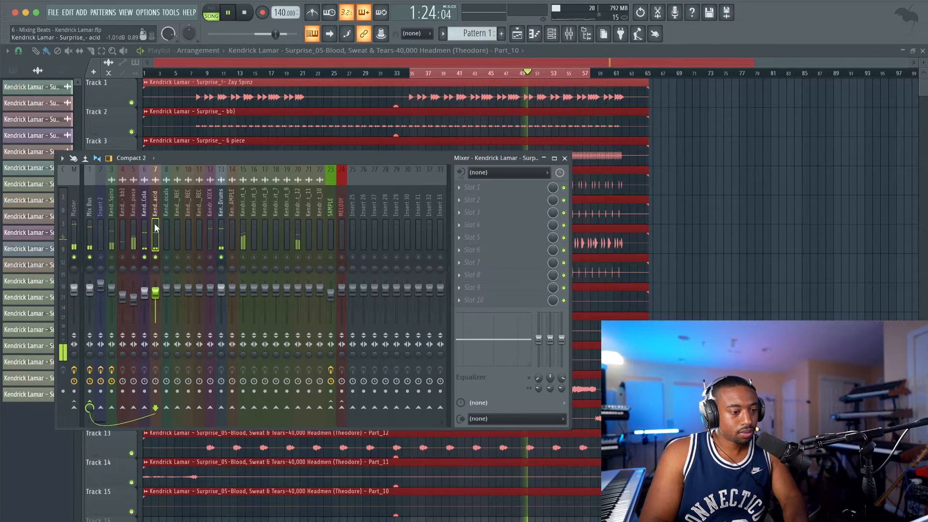
left_click(147, 224, "shift+super")
left_click(220, 225)
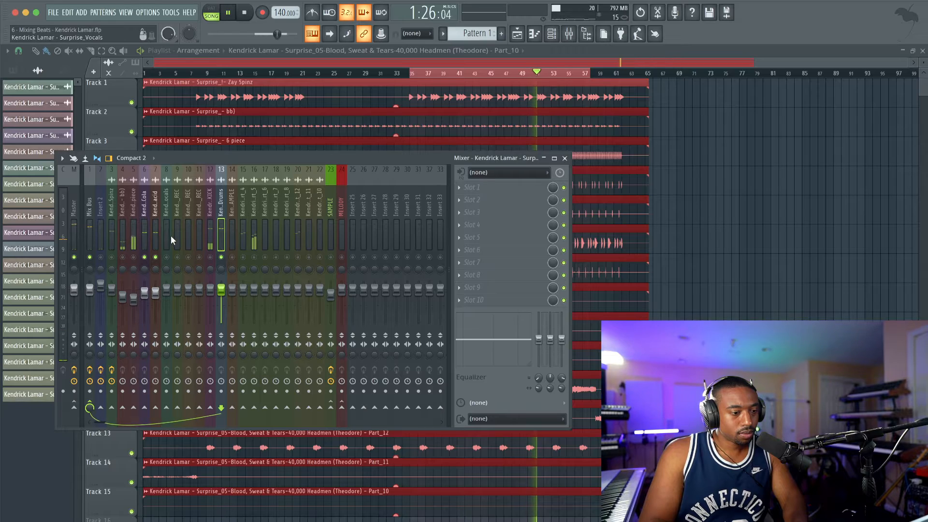
left_click(156, 228, "super")
left_click_drag(155, 295, 155, 299)
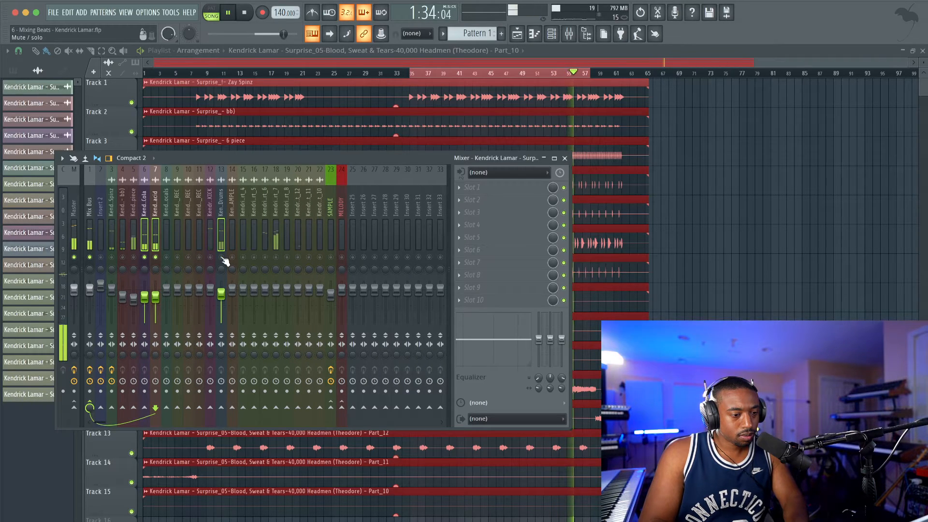
Clear the solo on the acid, Cola and Autumn Drums tracks and compare the full mix with Insert 2.
left_click(101, 258)
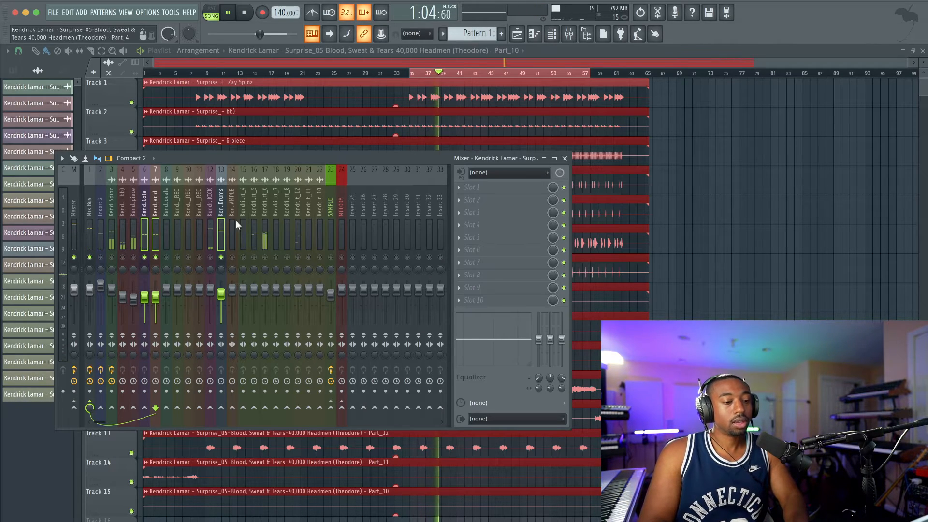
right_click(179, 257)
left_click(100, 257)
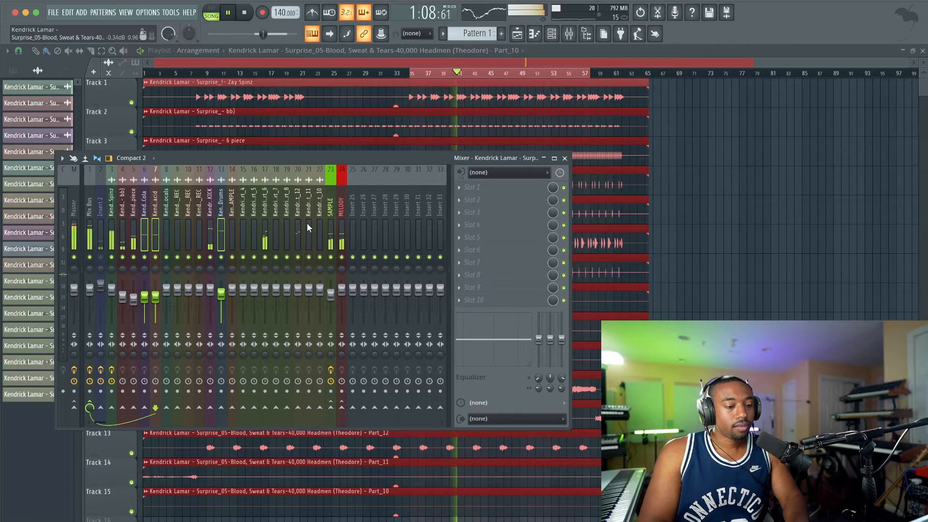
left_click(341, 230)
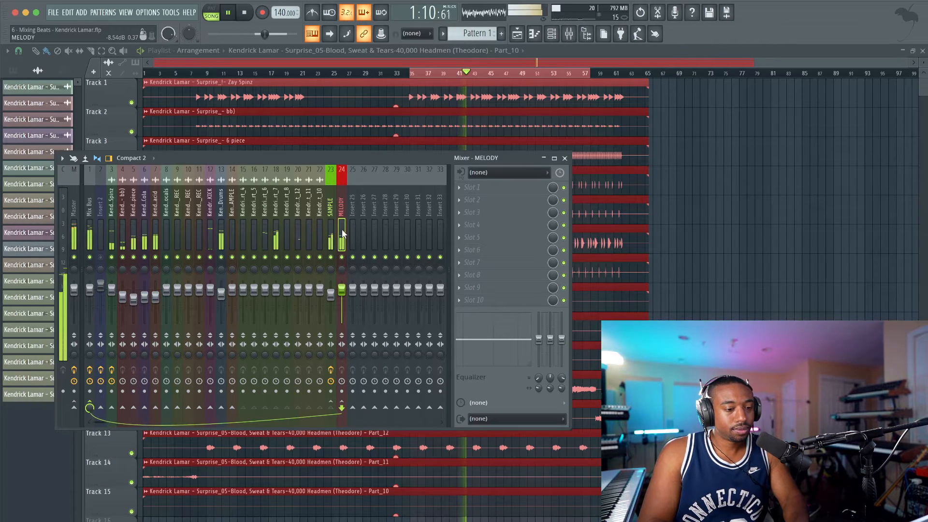
key("space")
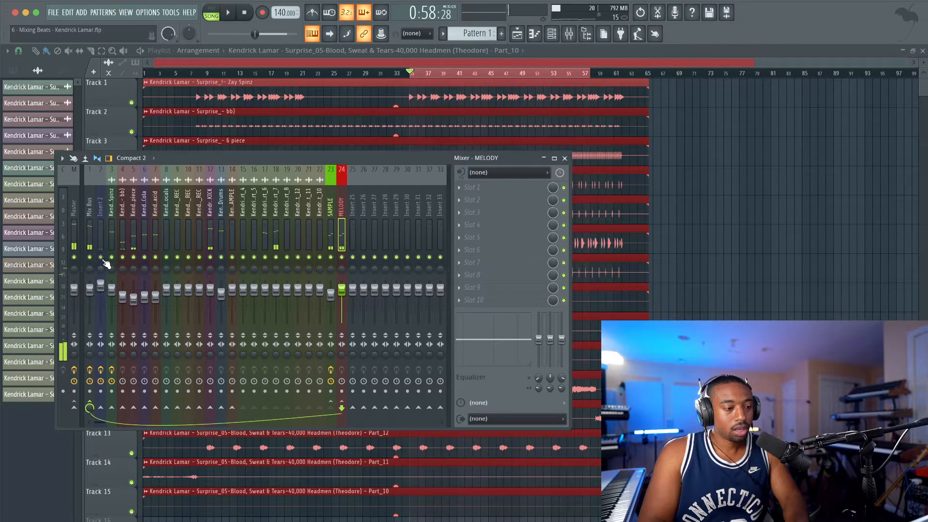
Route the SAMPLE bus back to the Mix Bus only and clear the MELODY track's name and colour.
left_click(333, 219)
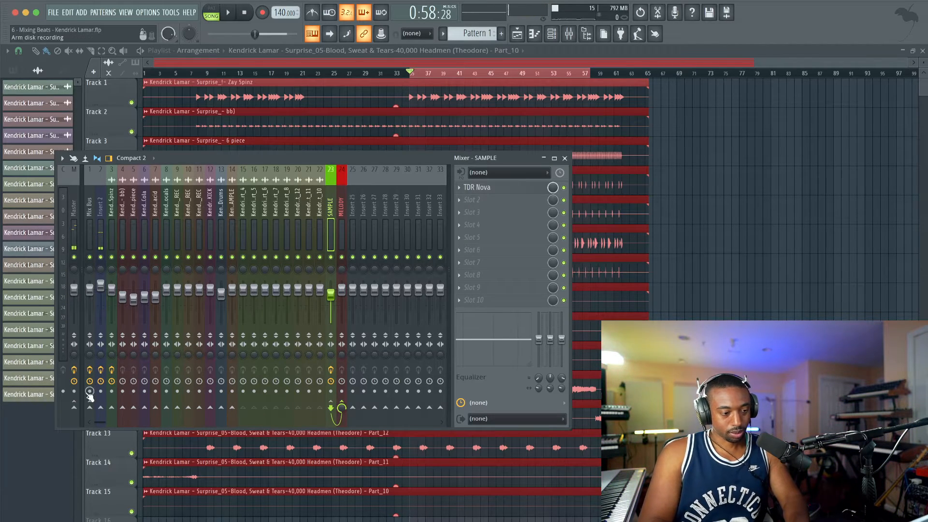
right_click(89, 409)
left_click(121, 428)
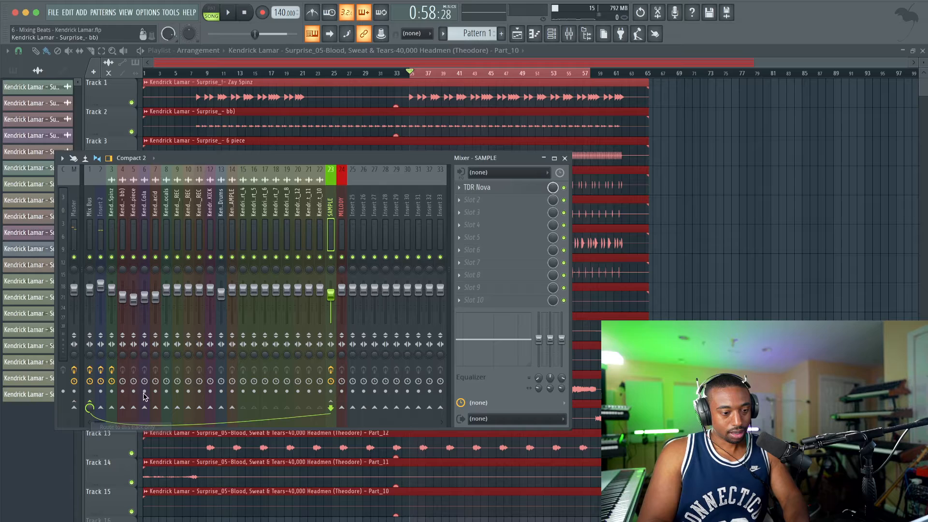
left_click(341, 210)
key("super+z")
left_click(333, 207)
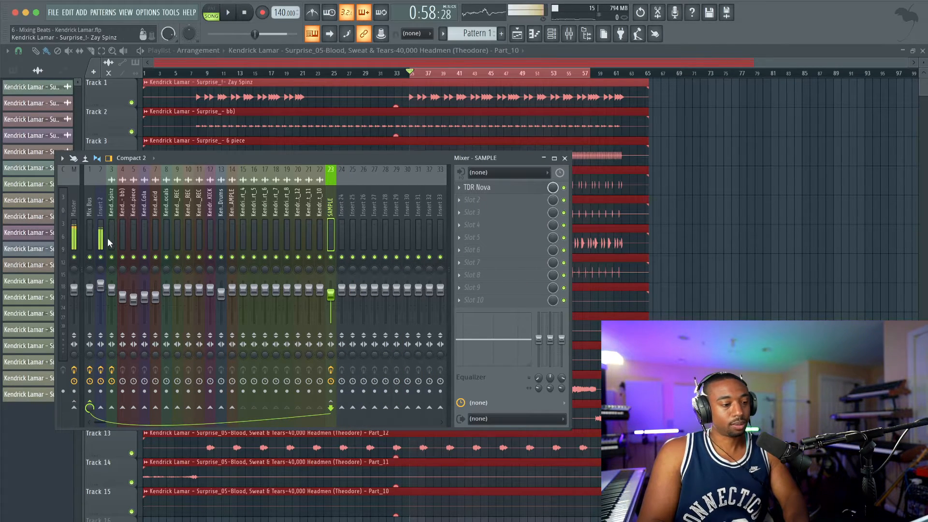
Load UREQ in the second effect slot of the SAMPLE bus and set its High Mid Gain to -2.5 dB.
left_click(490, 201)
scroll(222, 285, "down", 5)
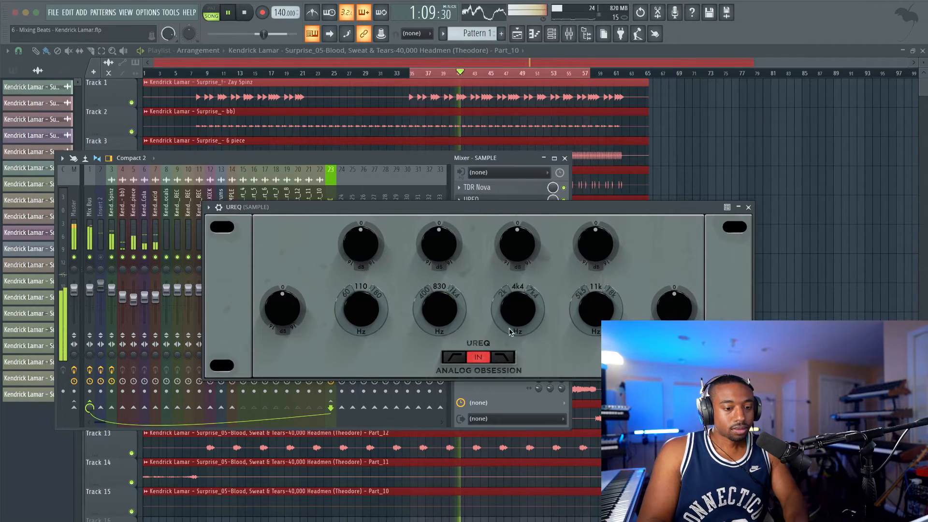
left_click_drag(517, 244, 517, 261)
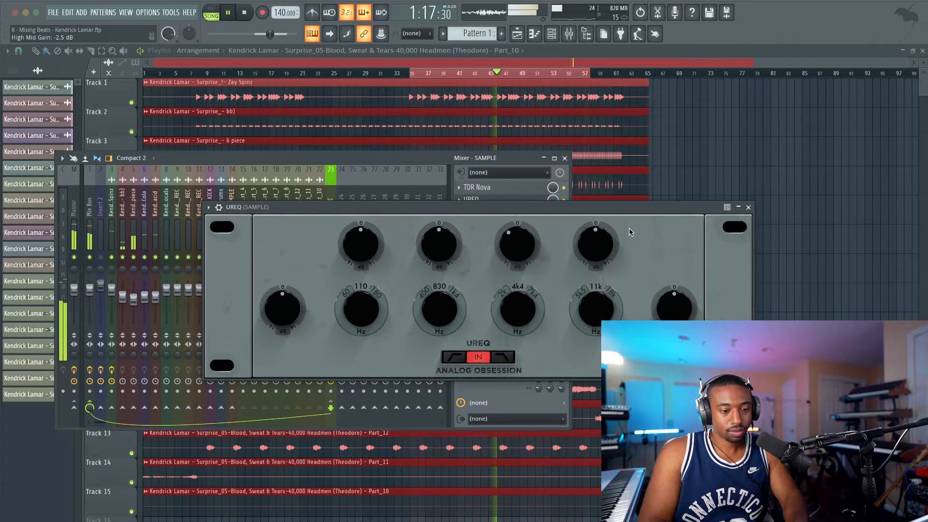
Boost UREQ's high band on the SAMPLE bus and set its frequency to 18k.
left_click_drag(598, 249, 598, 246)
left_click_drag(597, 309, 597, 306)
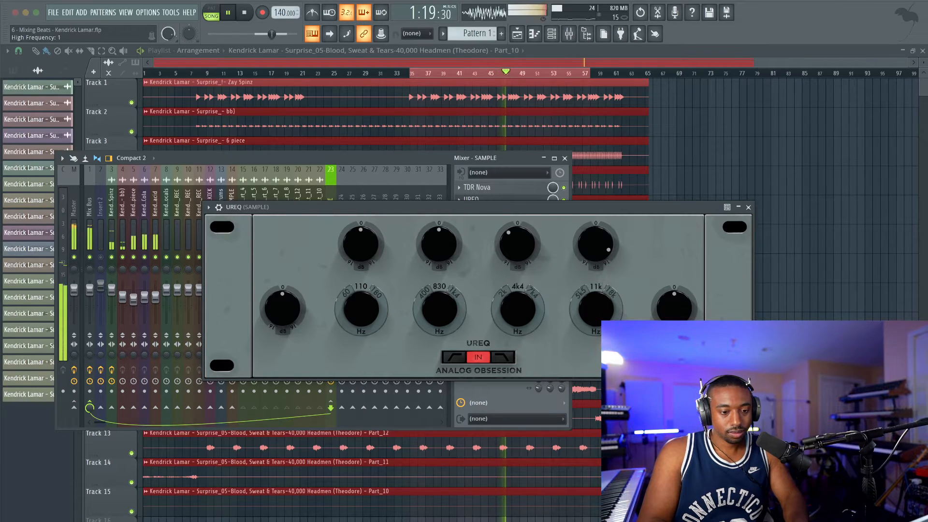
left_click_drag(542, 208, 655, 105)
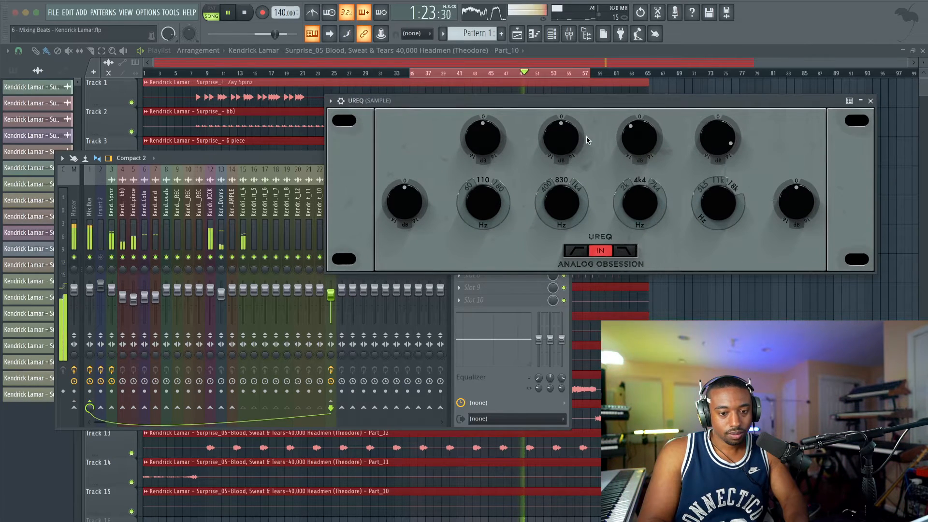
Set UREQ's Low Mid Gain to 0.9 dB and Low Gain to 9.7 dB on the SAMPLE bus.
left_click_drag(561, 137, 560, 142)
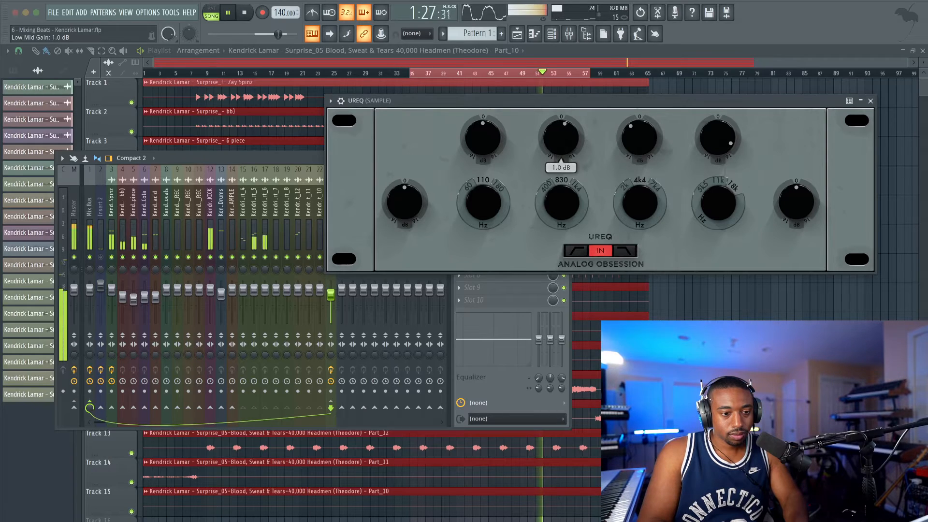
left_click_drag(561, 137, 561, 128)
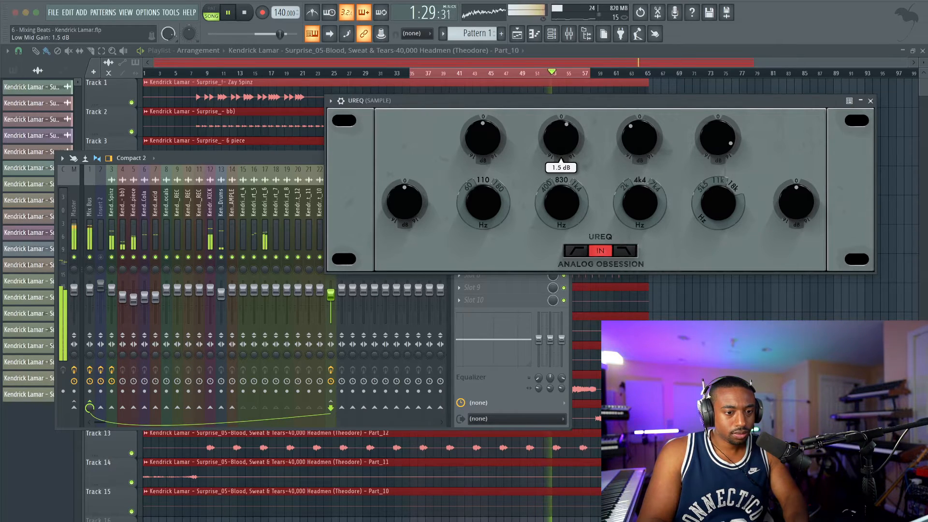
left_click_drag(560, 138, 560, 140)
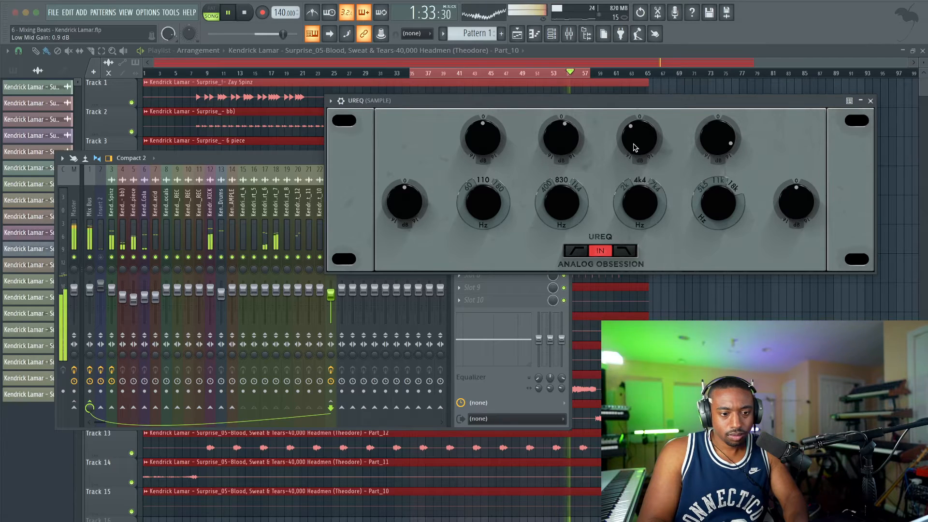
left_click_drag(483, 138, 483, 128)
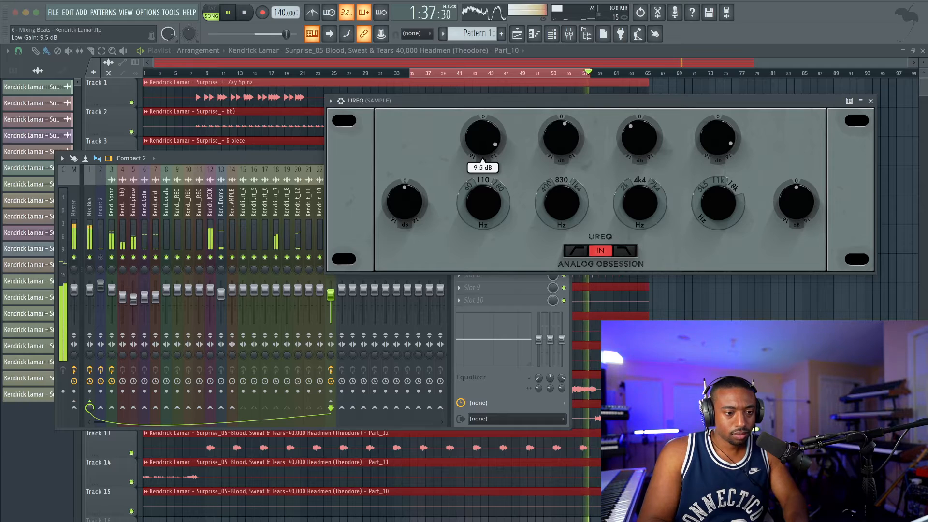
left_click_drag(483, 128, 483, 127)
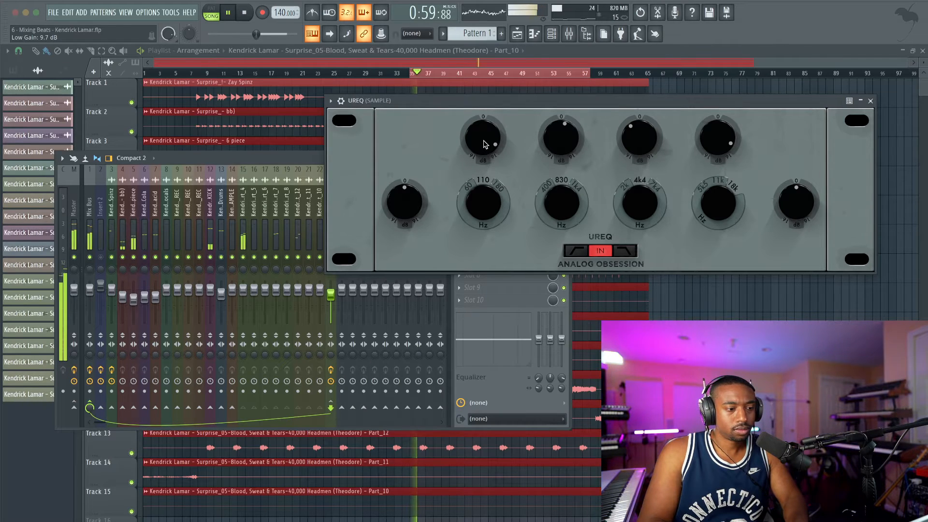
Compare the equalised mix with the Insert 2 reference.
key("space")
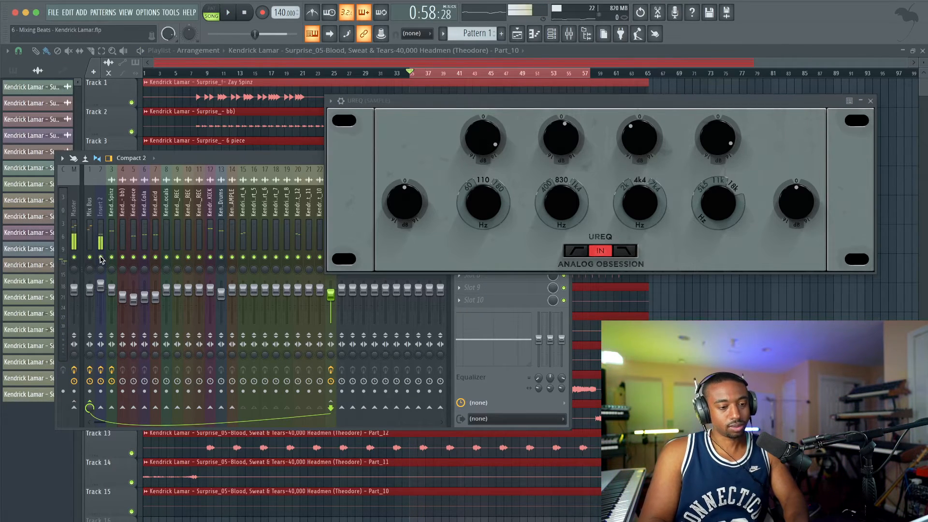
left_click(100, 257)
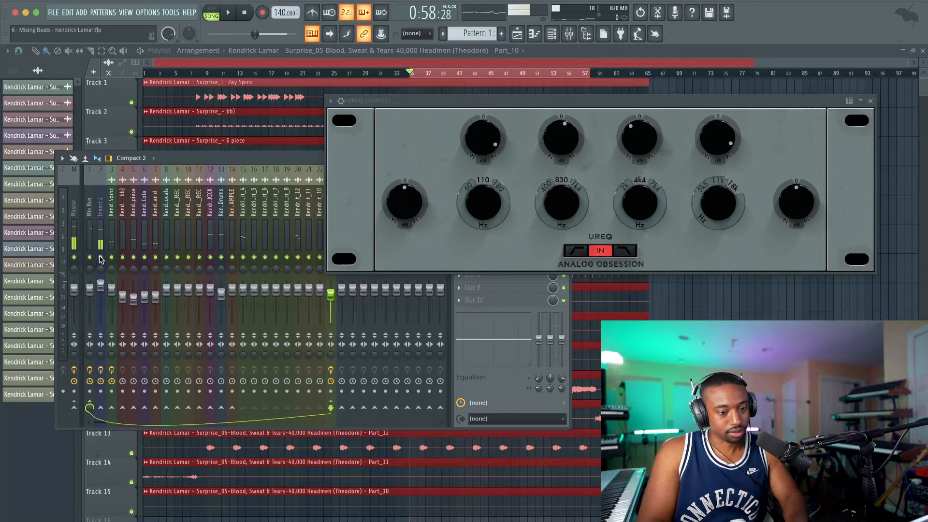
key("space")
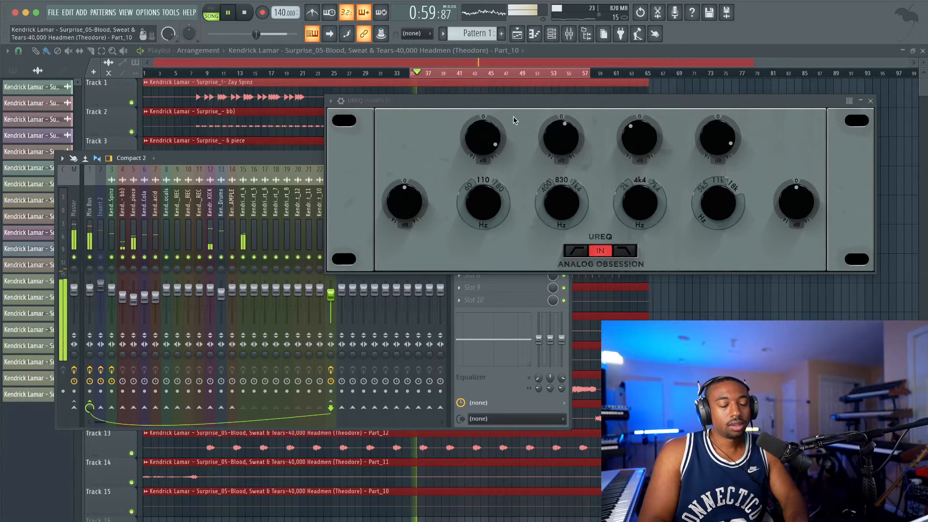
Set UREQ's low band to 60 Hz with a Low Gain of -4.6 dB and close the plugin.
left_click_drag(513, 104, 469, 227)
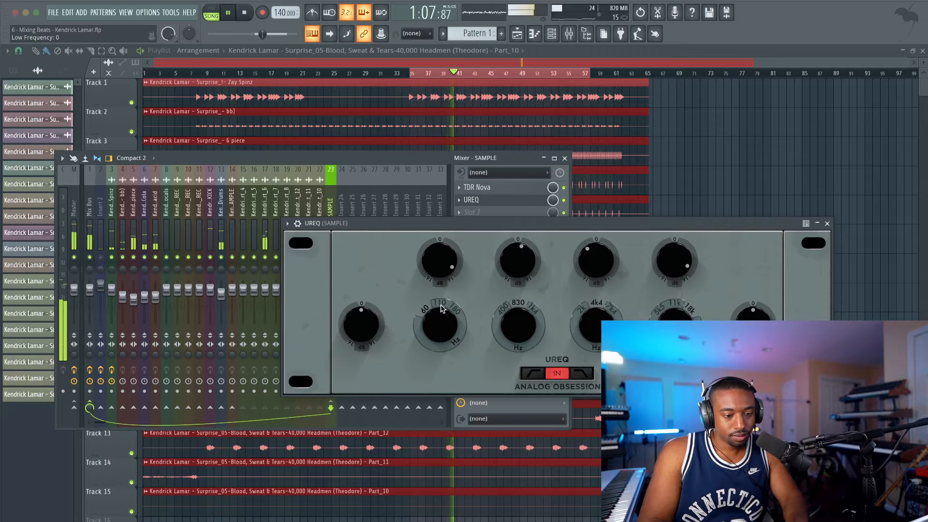
left_click_drag(440, 273, 440, 269)
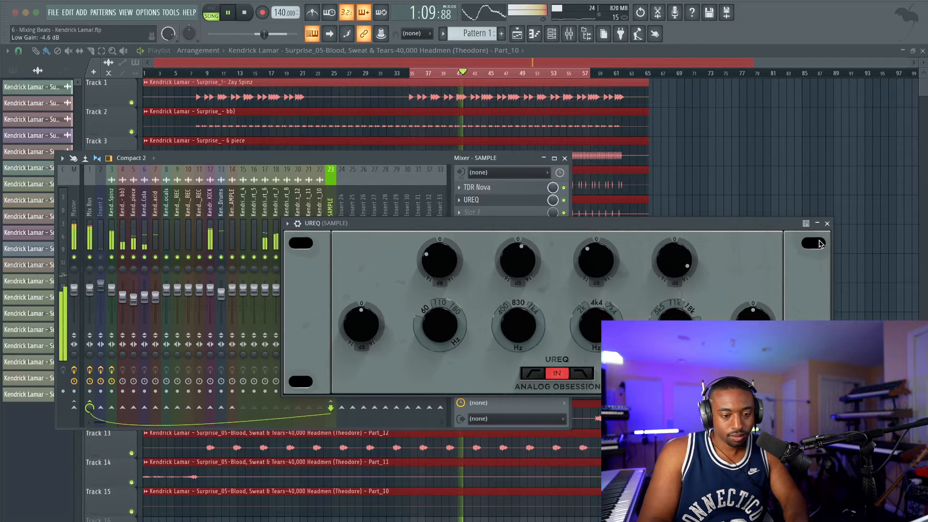
left_click(827, 223)
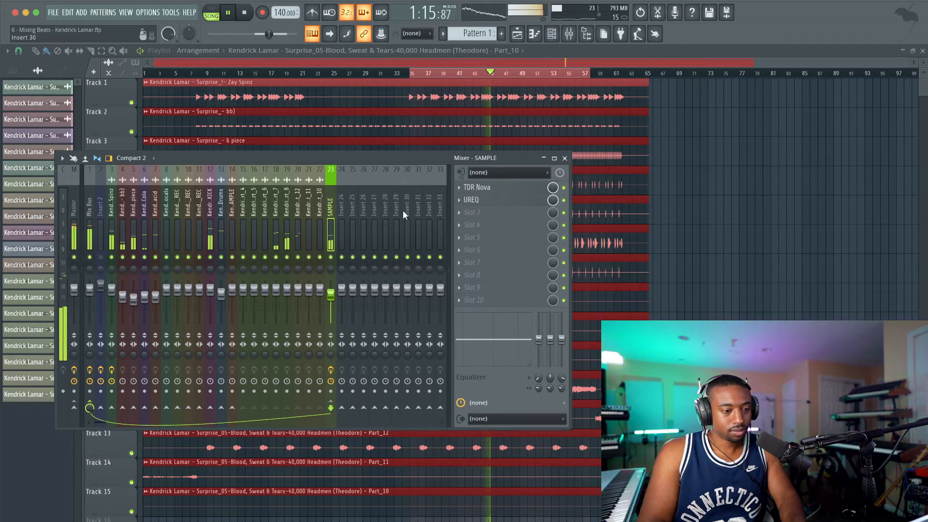
Load VariMoon in the third effect slot of the SAMPLE bus and adjust its AC threshold.
left_click(479, 213)
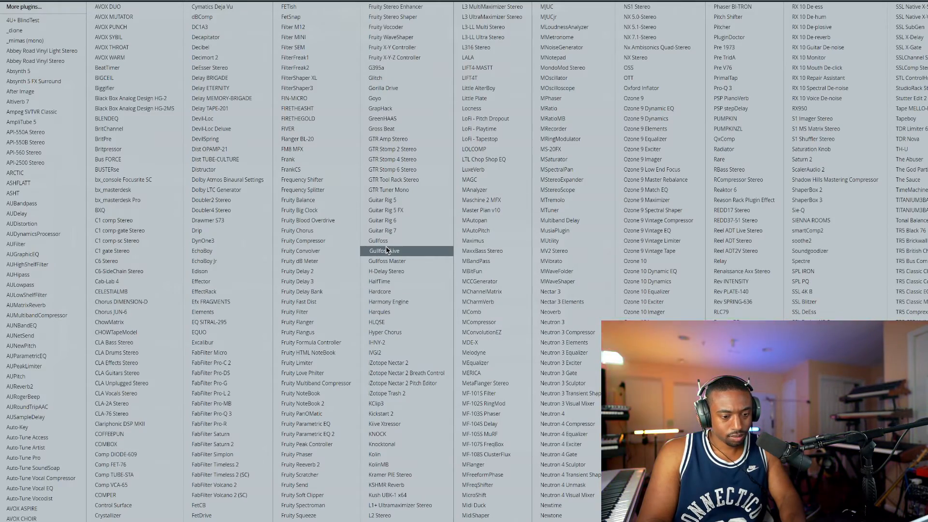
scroll(386, 247, "right", 10)
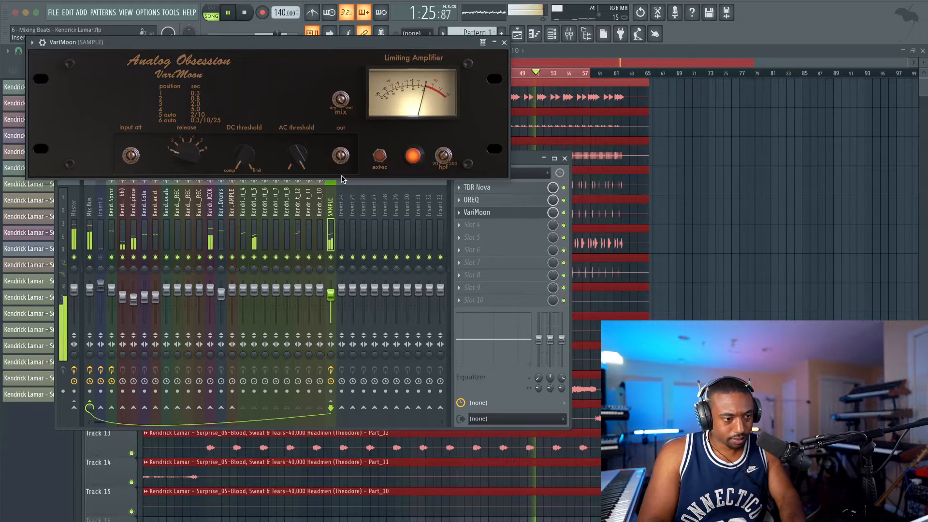
mouse_move(297, 155)
left_mouse_down()
mouse_move(297, 178)
mouse_move(300, 164)
left_mouse_up()
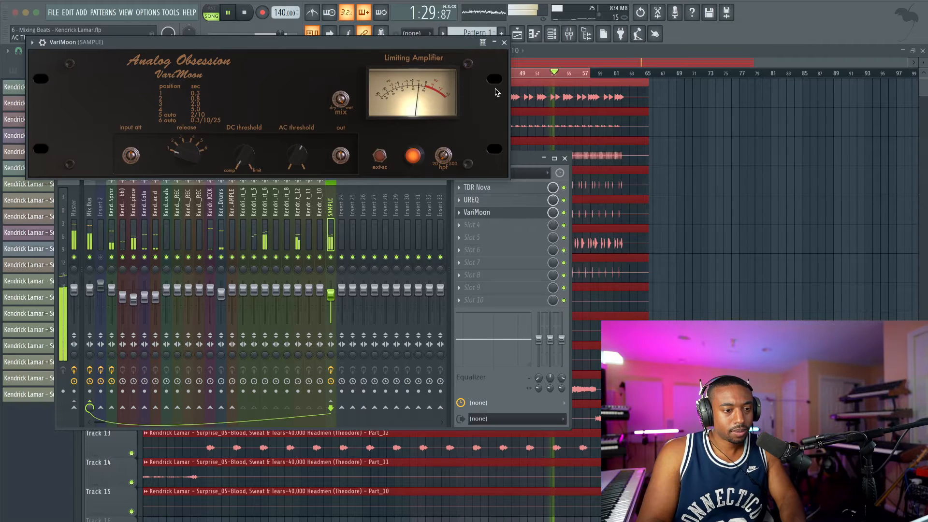
left_click(504, 42)
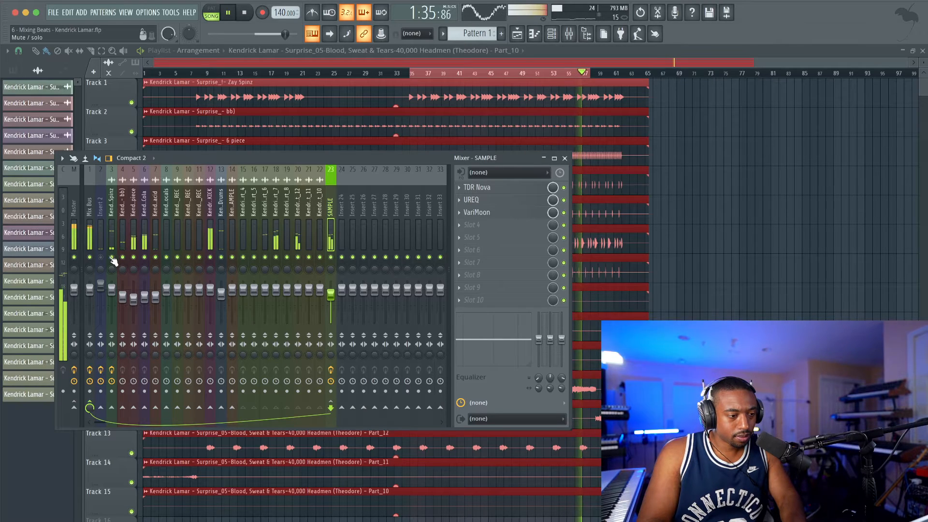
Deselect all playlist clips and bring the mixer back up with the mix playing.
key("space")
left_click(793, 281)
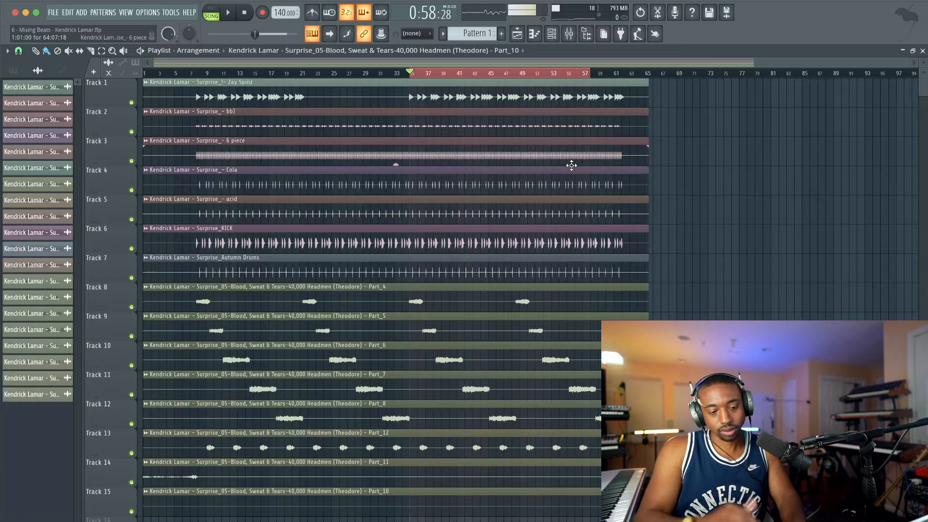
key("space")
left_click(569, 34)
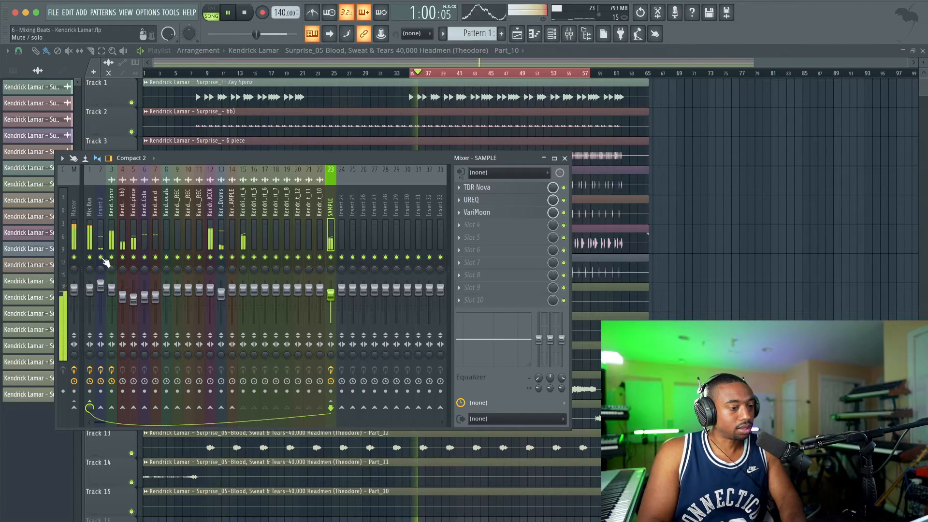
Load FabFilter Pro-Q 3 in the KICK track's first effect slot, check its spectrum during playback, and close the plugin.
left_click(114, 235)
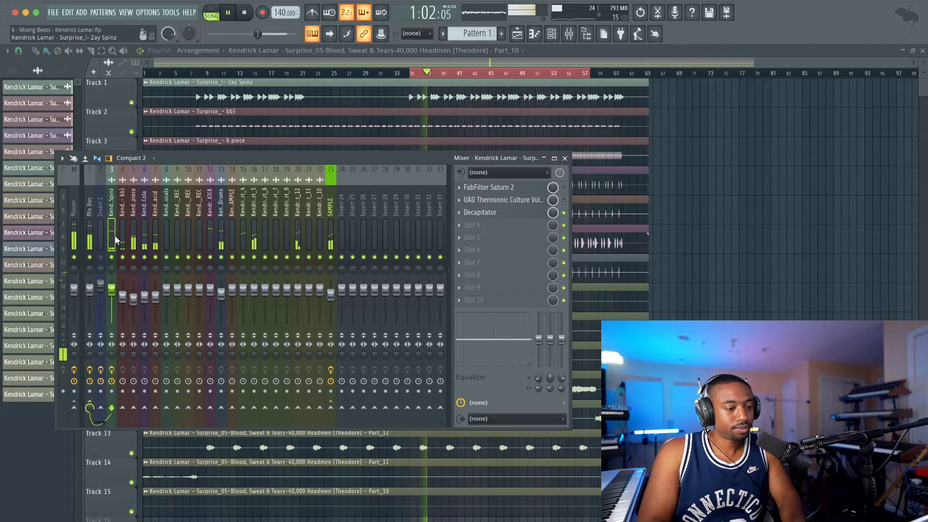
left_click(211, 235)
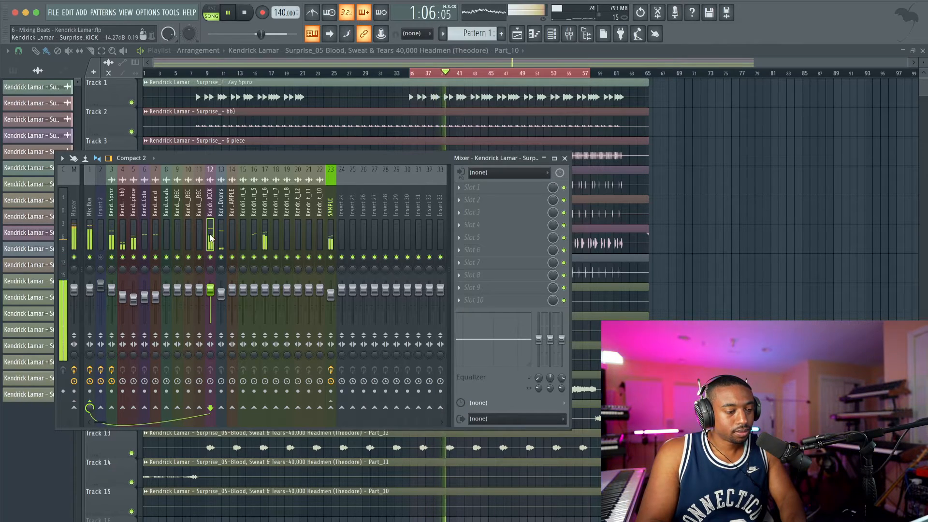
key("space")
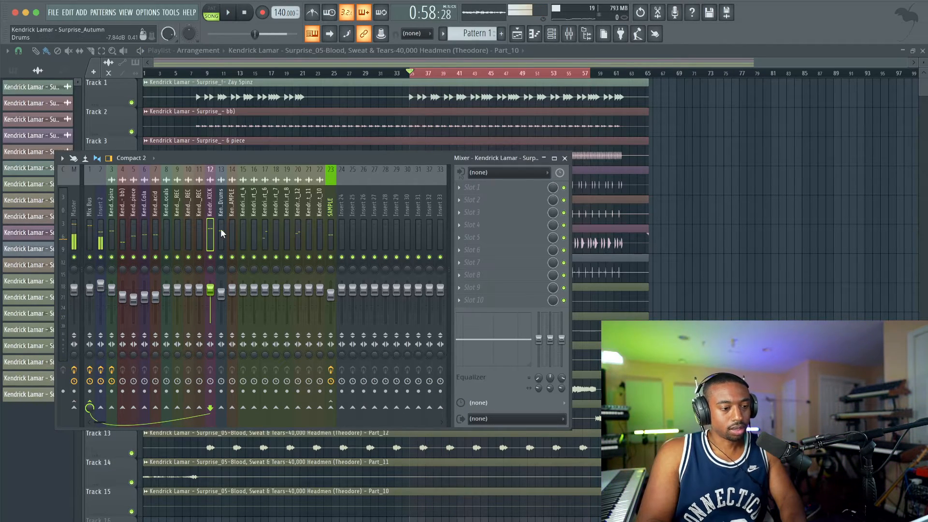
left_click(528, 196)
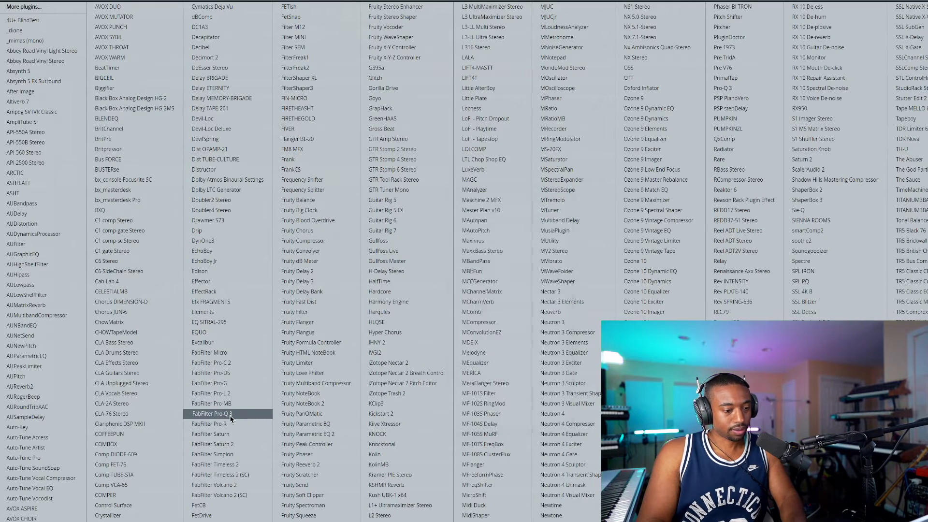
left_click(230, 415)
key("space")
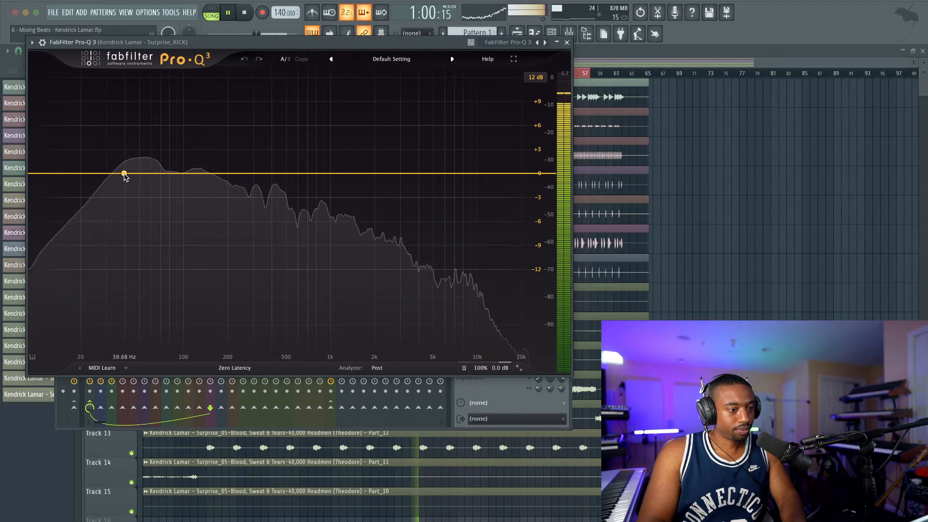
key("space")
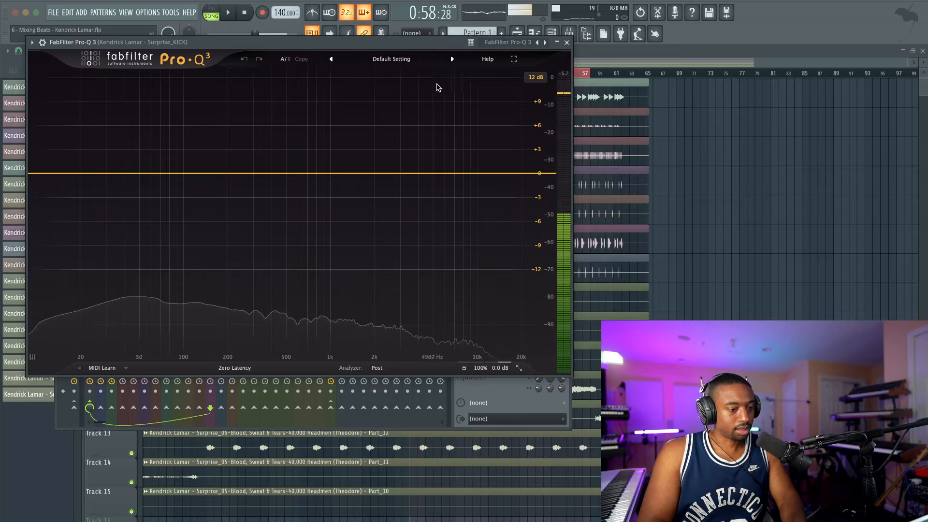
left_click(567, 42)
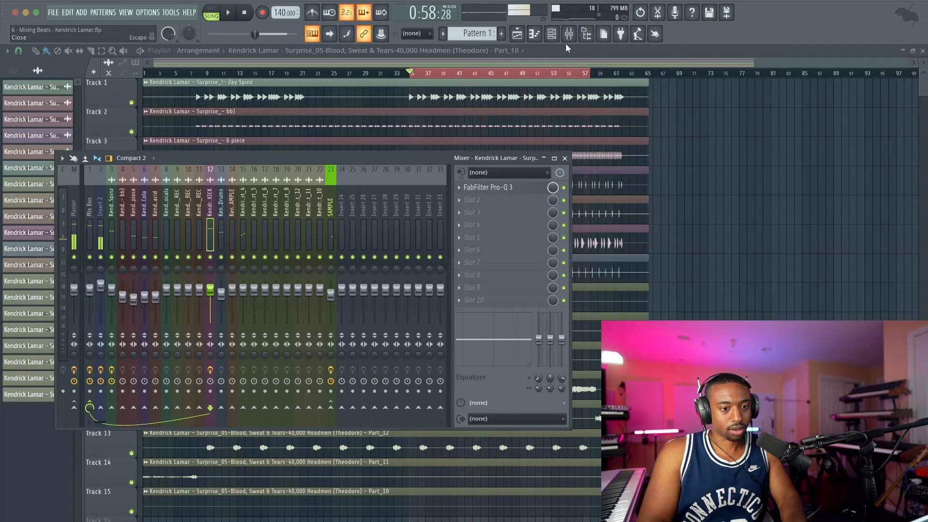
Load FabFilter Pro-Q 3 in the Zay Spinz track's fourth effect slot, check its low-end spectrum, and close the plugin.
left_click(120, 220)
left_click(112, 227)
left_click(485, 230)
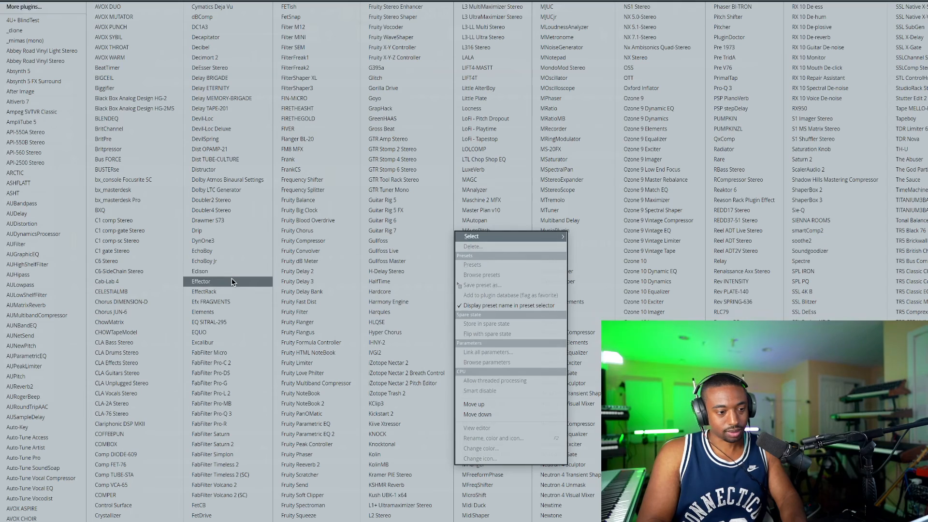
left_click(212, 413)
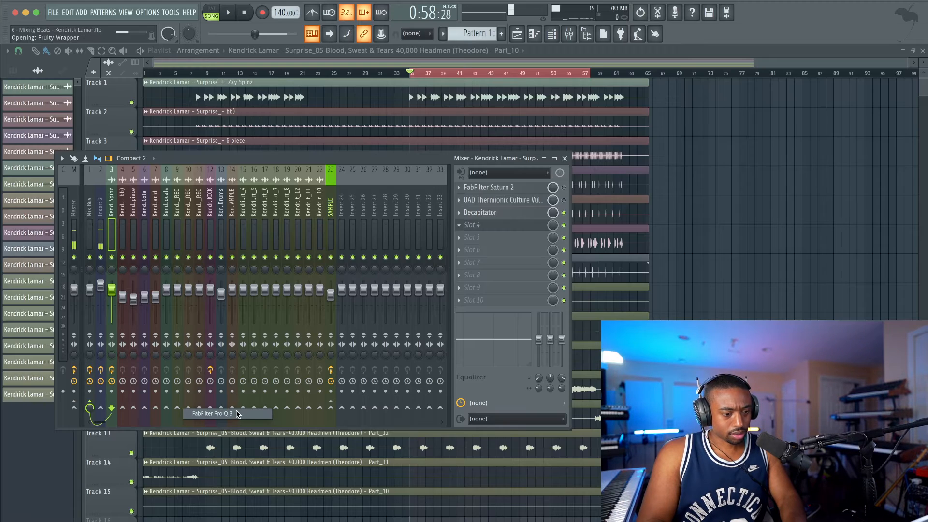
key("space")
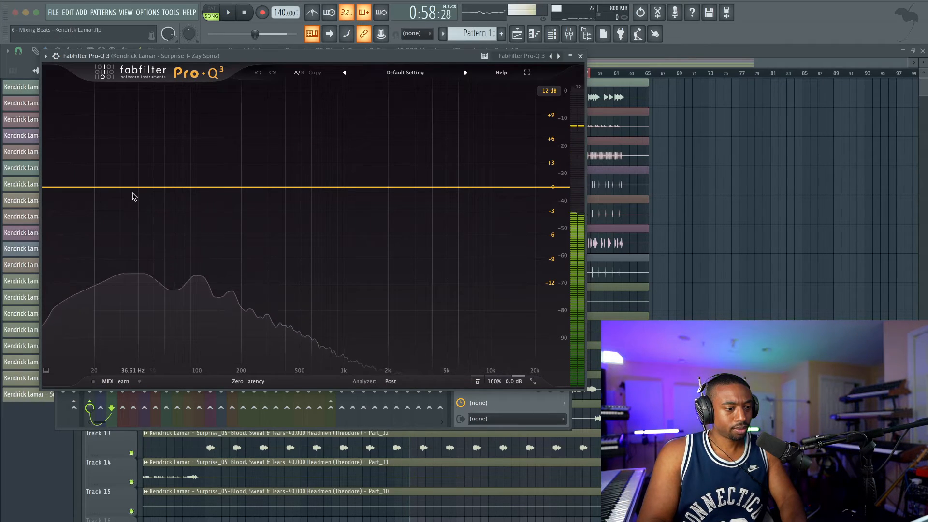
left_click(579, 56)
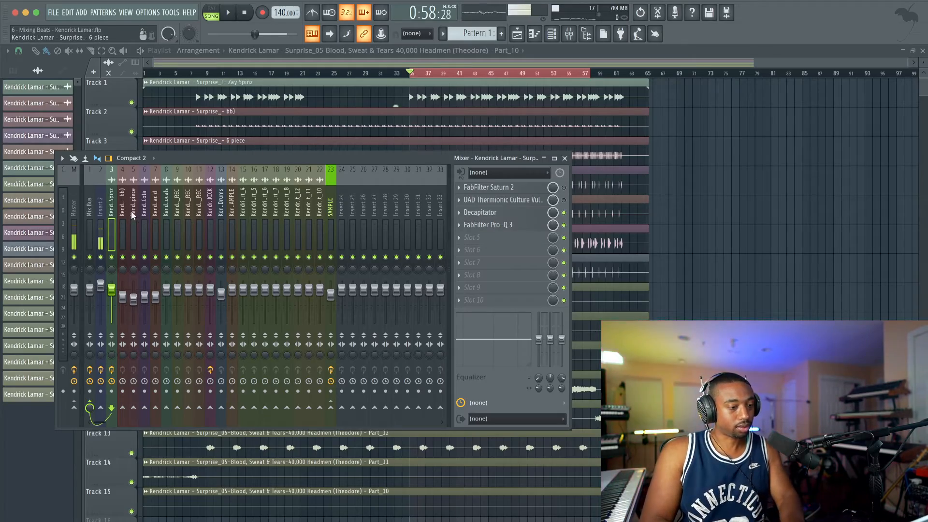
Load soothe2 in the Zay Spinz track's fifth effect slot and apply the Factory default preset.
left_click(104, 206)
left_click(111, 209)
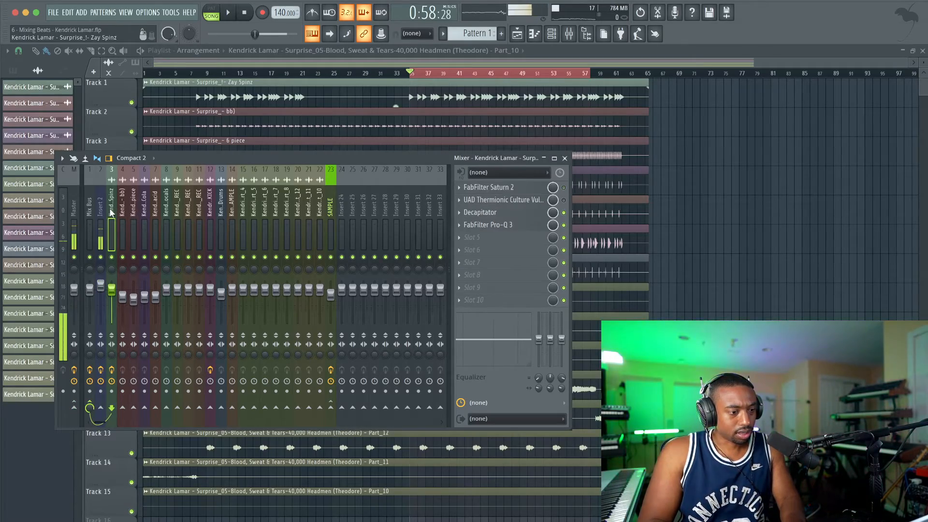
left_click(524, 236)
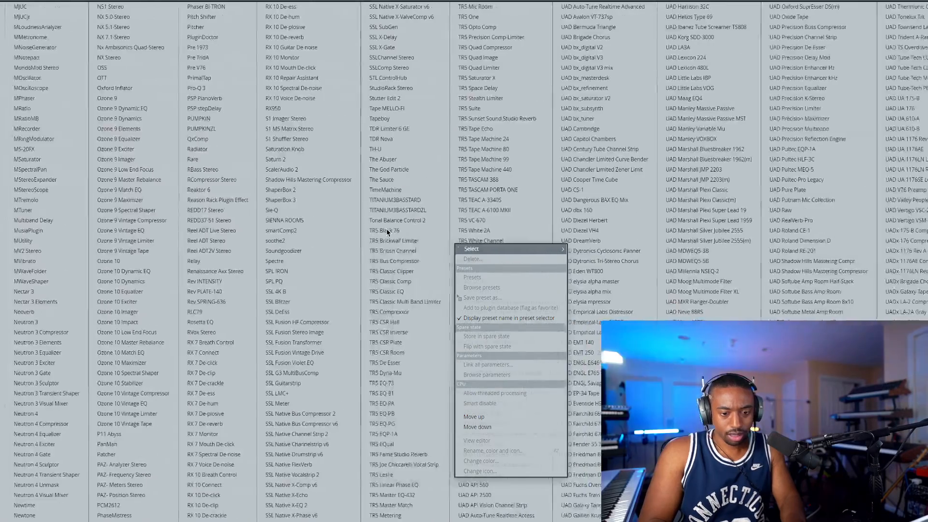
left_click(274, 240)
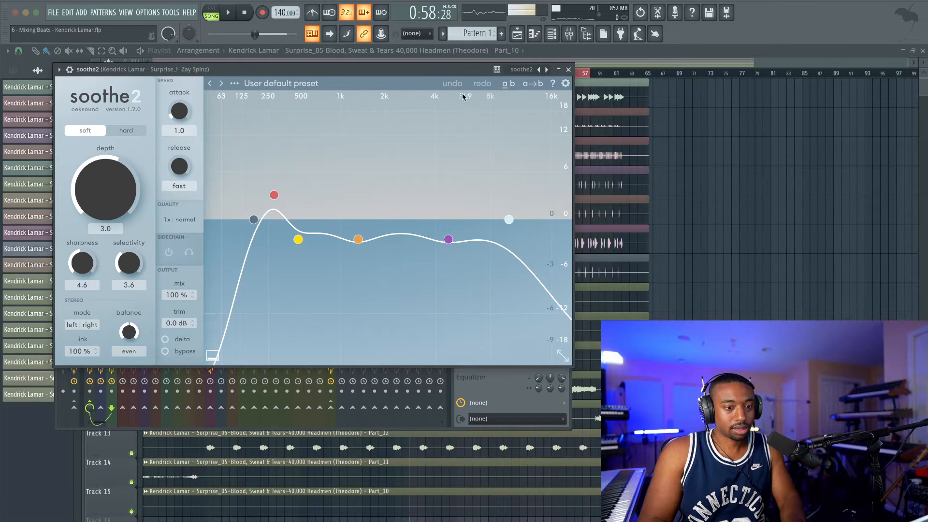
left_click(236, 84)
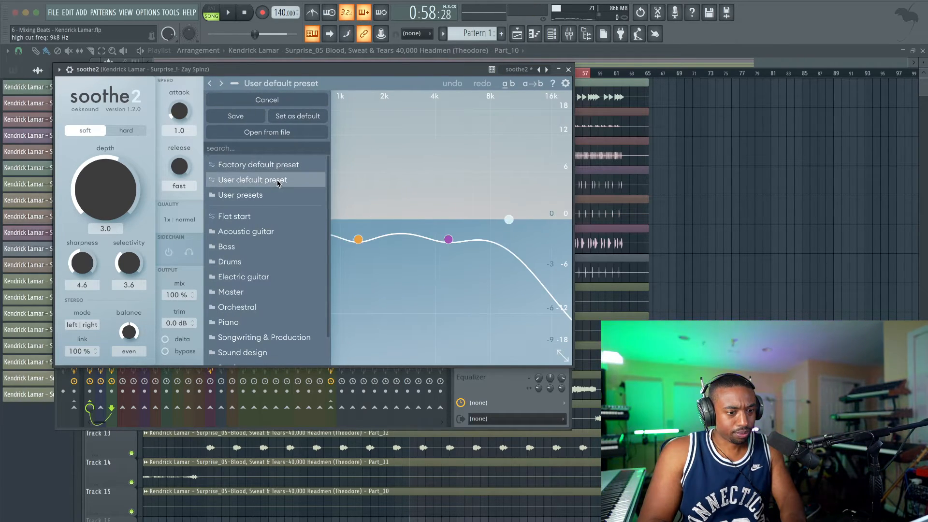
left_click(362, 194)
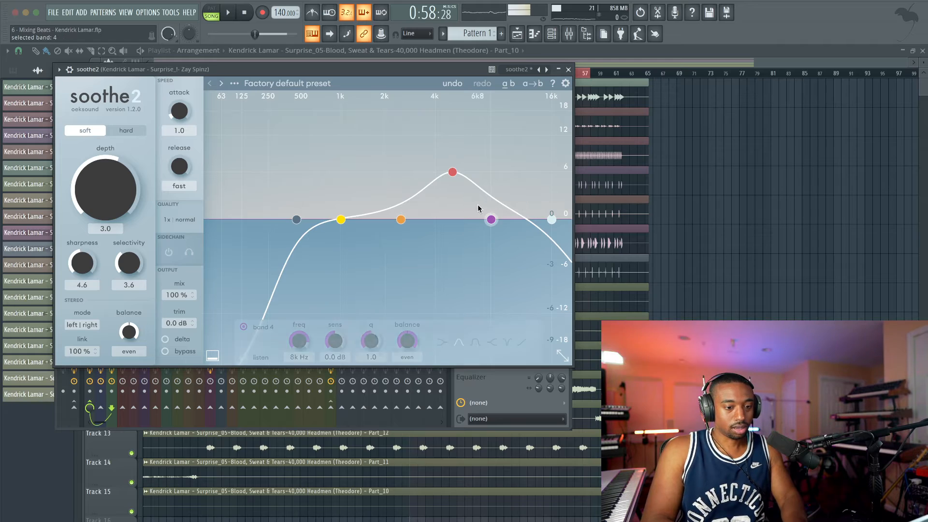
Disable bands 1 to 4 and the low cut in soothe2.
mouse_move(489, 221)
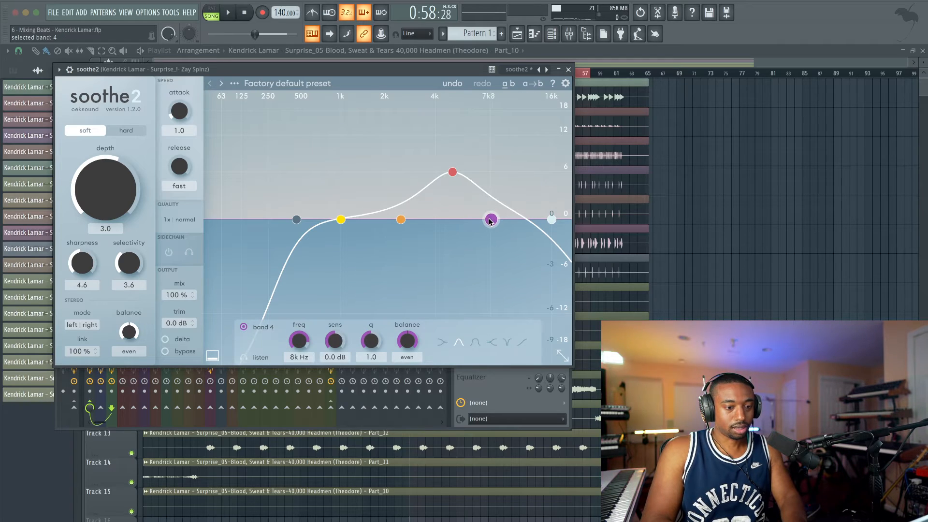
double_click(453, 172)
left_click(401, 220)
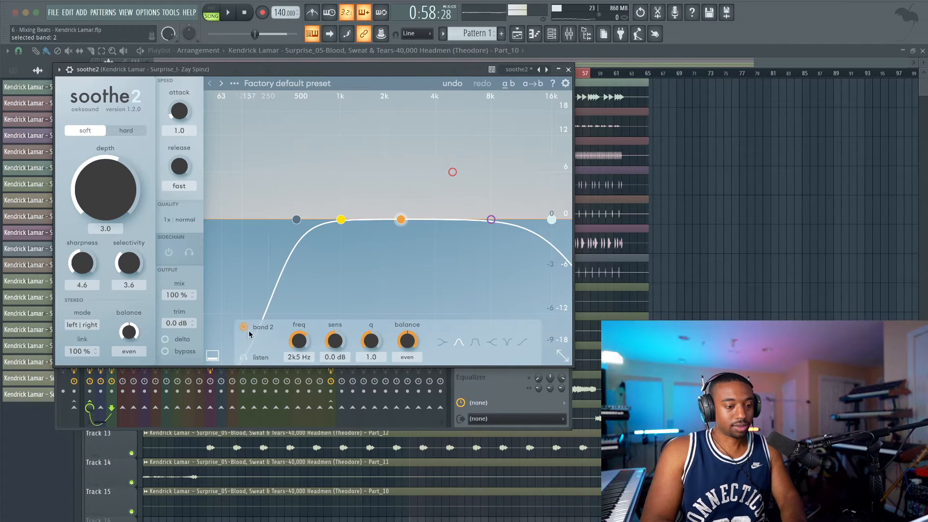
mouse_move(341, 220)
left_click(243, 327)
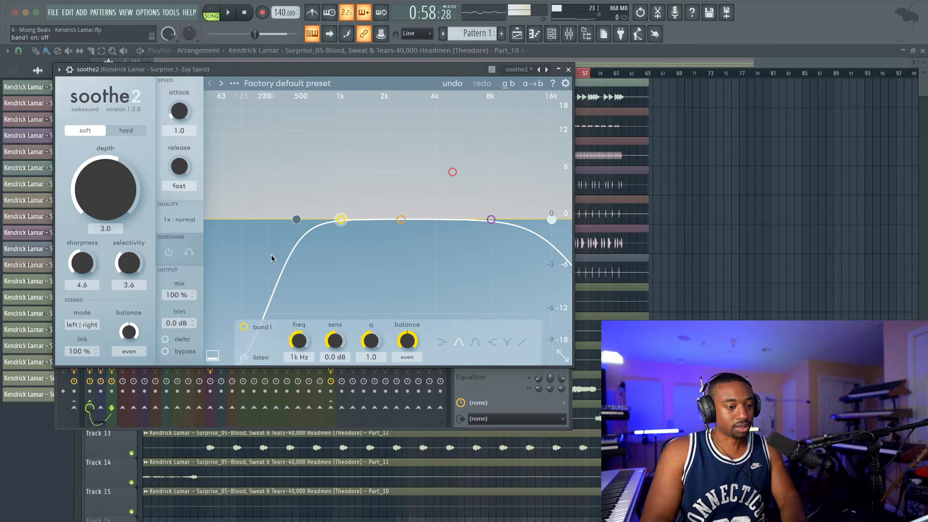
double_click(297, 219)
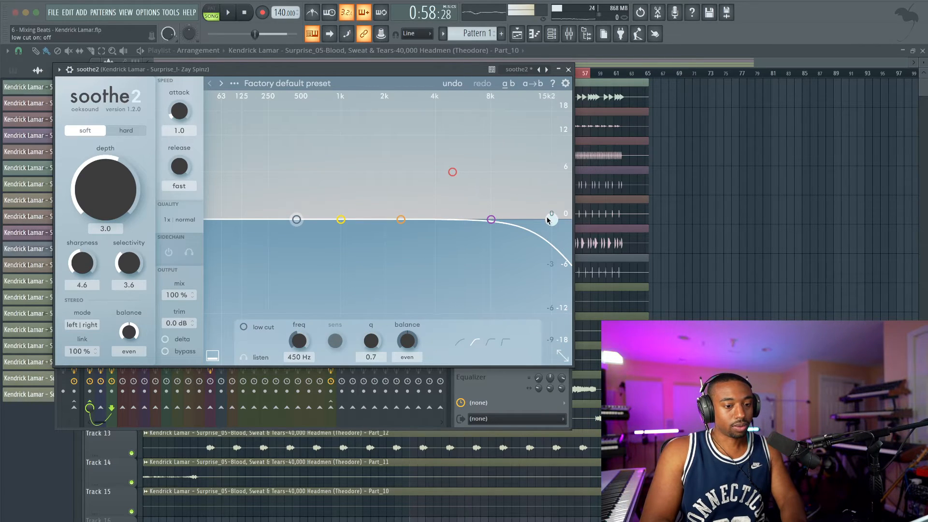
Give soothe2's high cut the steepest slope and set it to 122 Hz, auditioning it with the listen function.
left_click_drag(551, 219, 389, 219)
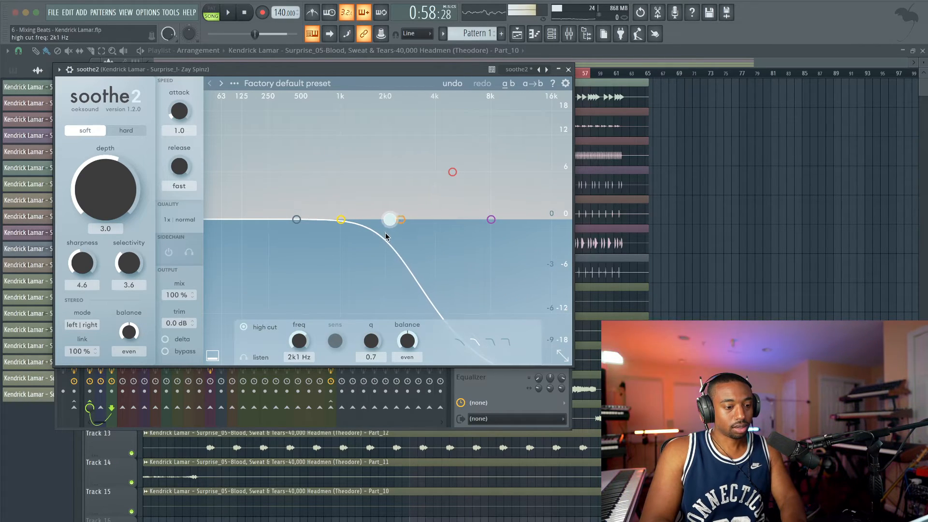
left_click(504, 342)
left_click_drag(389, 219, 322, 220)
mouse_move(298, 340)
left_mouse_down()
mouse_move(296, 362)
mouse_move(296, 349)
left_mouse_up()
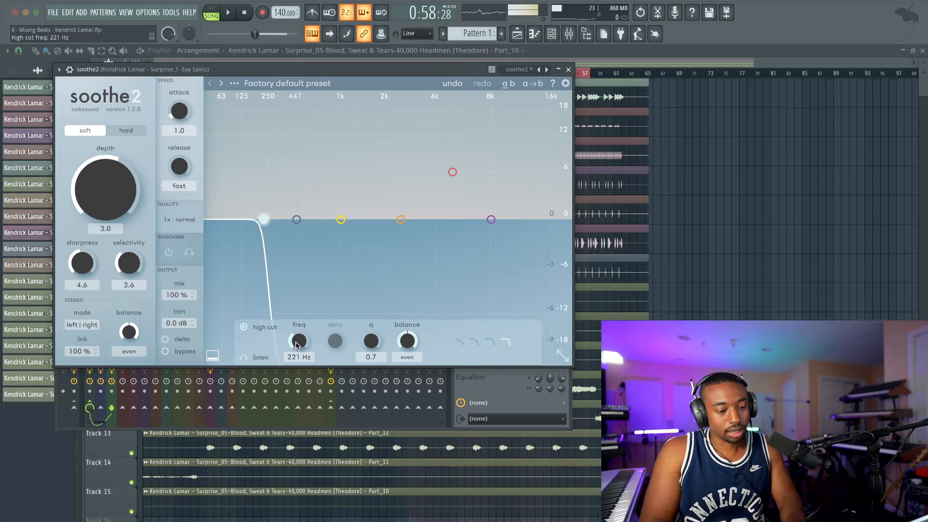
key("space")
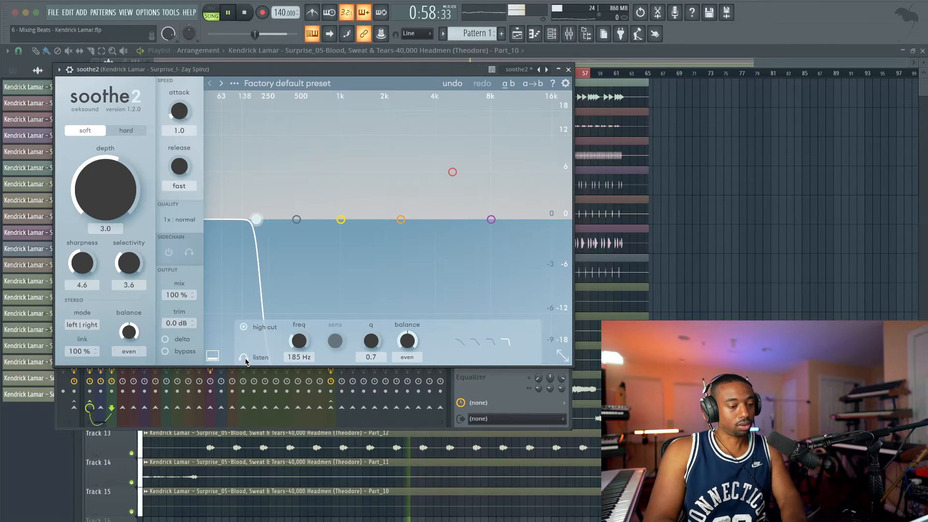
left_click(244, 358)
key("space")
left_click(244, 358)
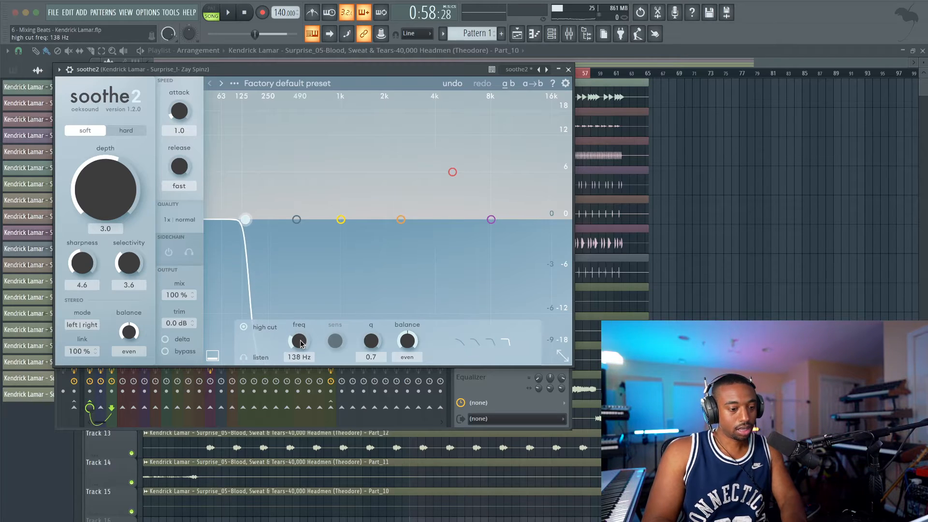
scroll(300, 344, "down", 2)
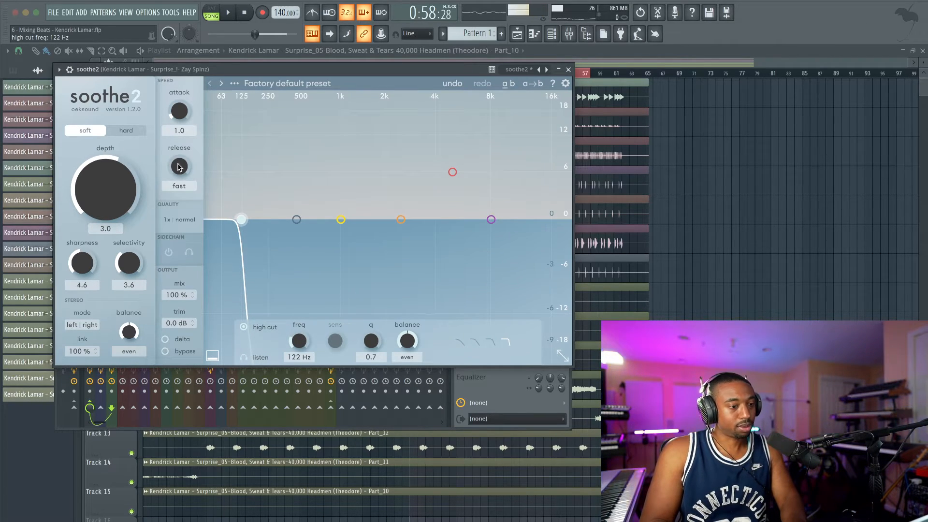
Set soothe2's attack to fast, enable its sidechain, and close the plugin.
left_click_drag(178, 119, 170, 189)
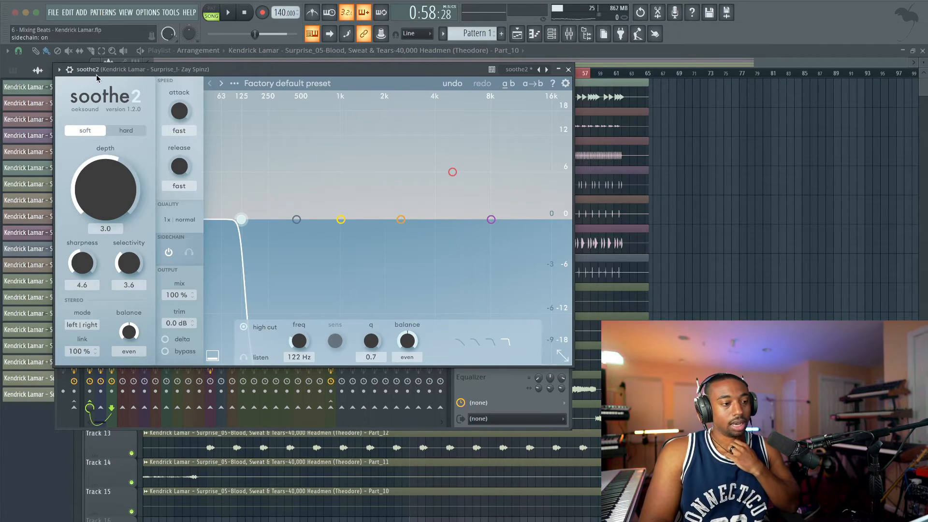
left_click(568, 70)
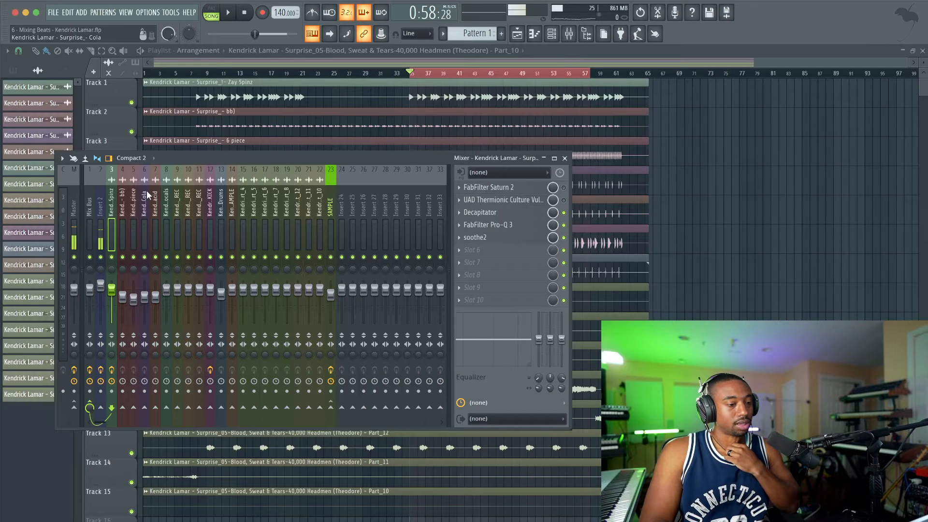
Play the mix briefly and sidechain the KICK track to the Zay Spinz track.
key("space")
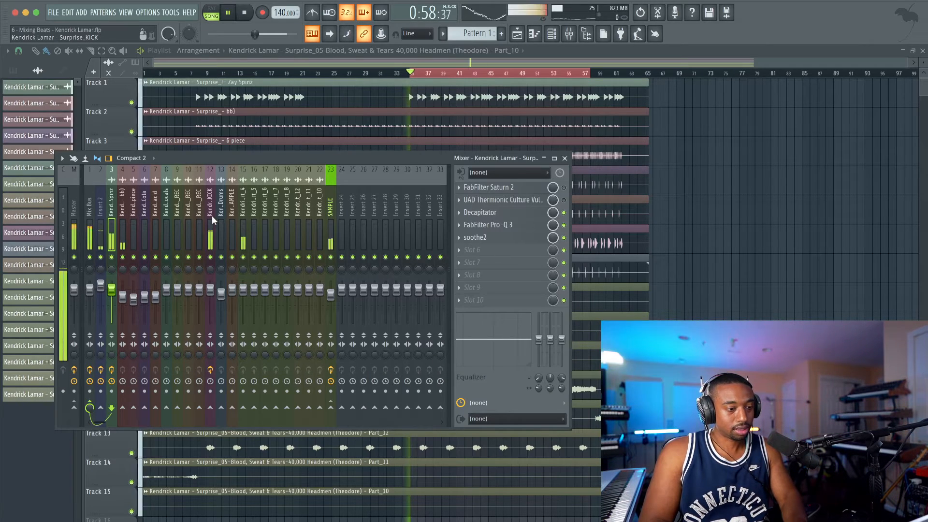
left_click(210, 215)
key("space")
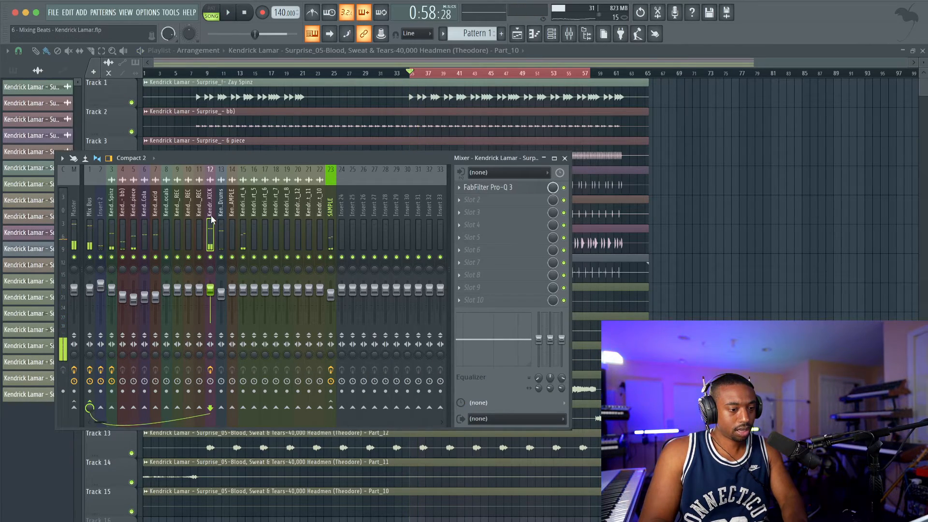
right_click(112, 408)
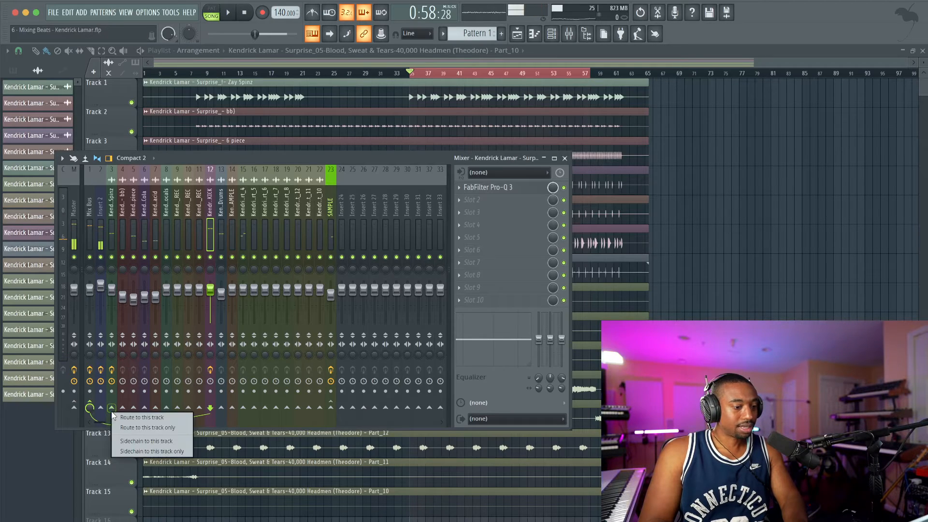
left_click(136, 441)
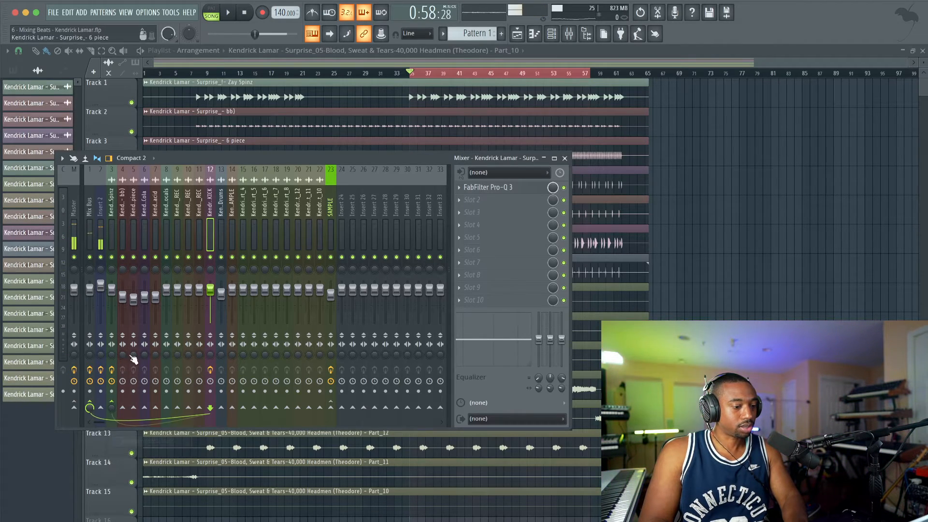
Route the KICK track into the sidechain input of soothe2 on the Zay Spinz track and save the project.
left_click(113, 211)
left_click(489, 237)
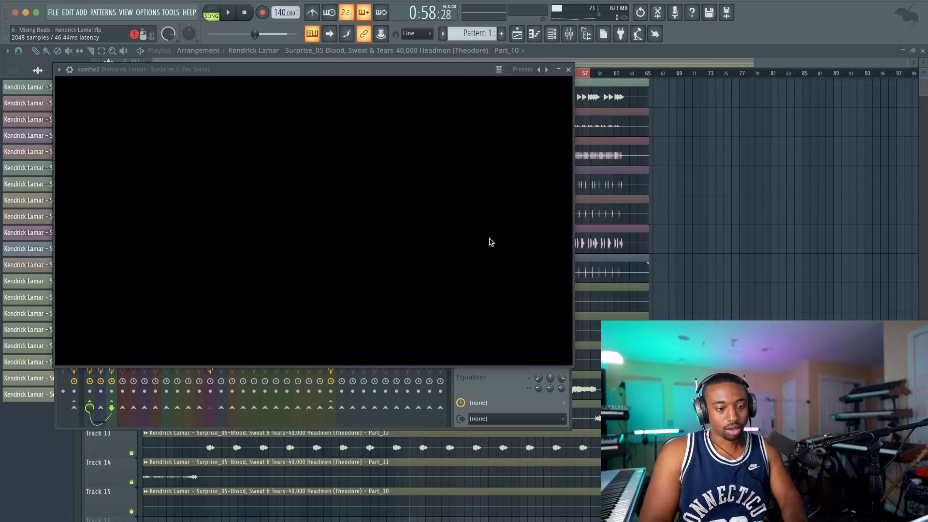
left_click(69, 69)
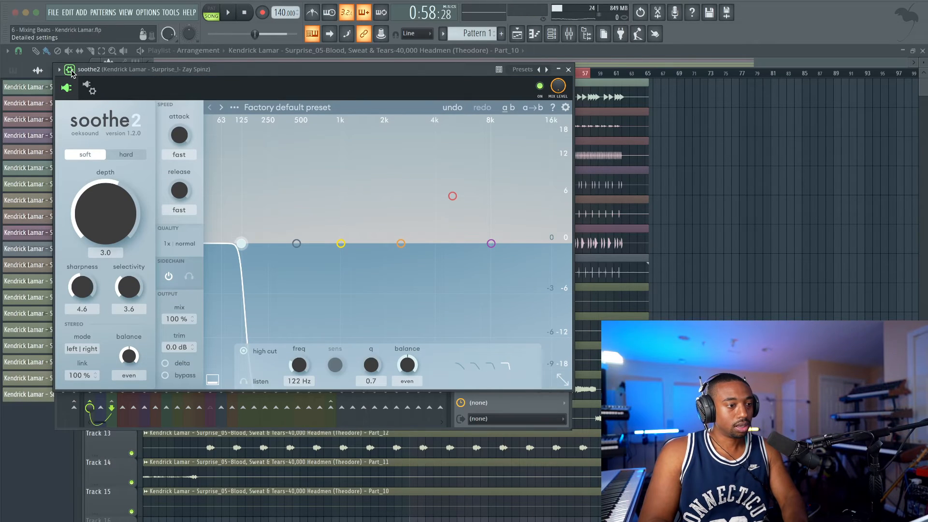
left_click(90, 88)
left_click(103, 110)
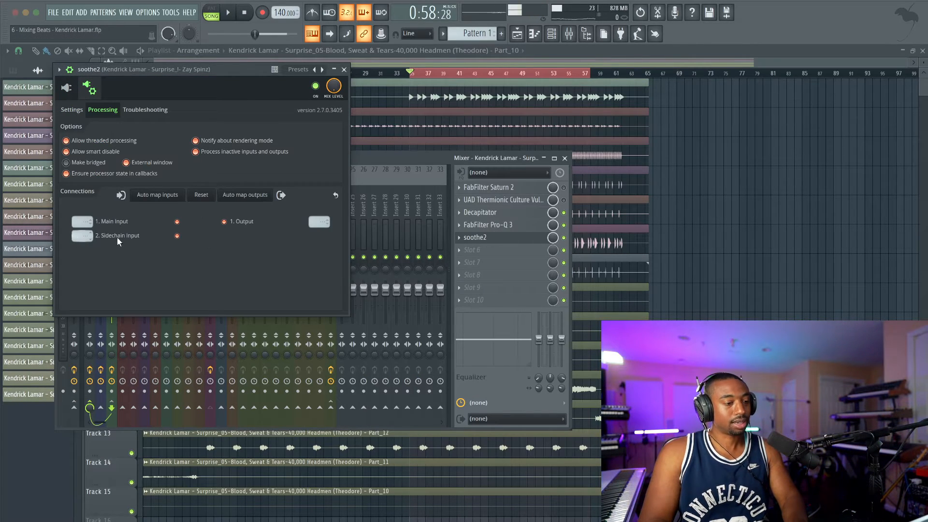
left_click(82, 235)
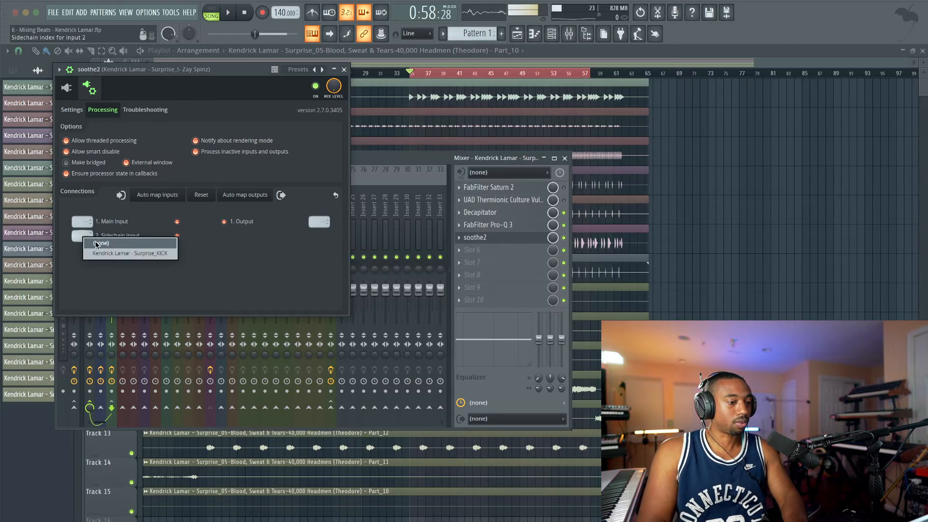
left_click(107, 253)
left_click(90, 90)
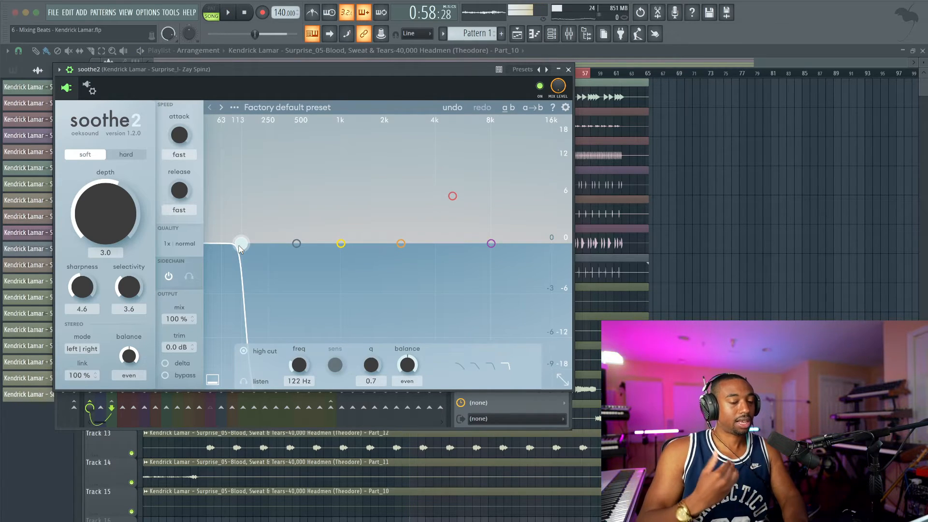
key("ctrl+s")
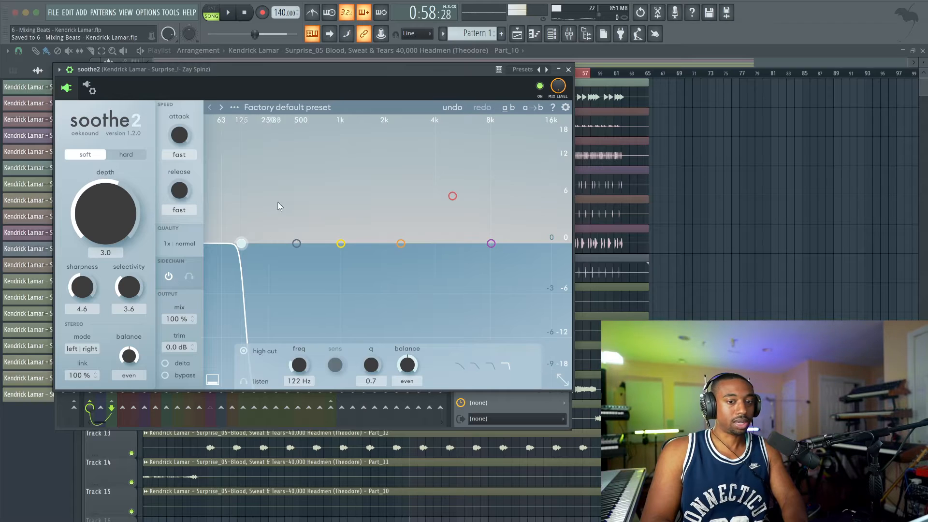
Set soothe2 on Zay Spinz to hard mode and raise its depth to 13.0 while the mix plays.
left_click(124, 154)
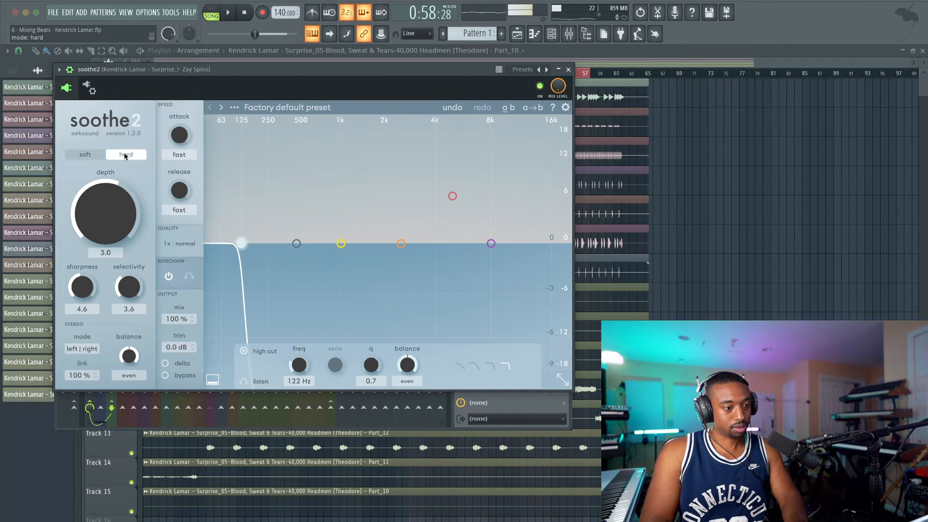
key("space")
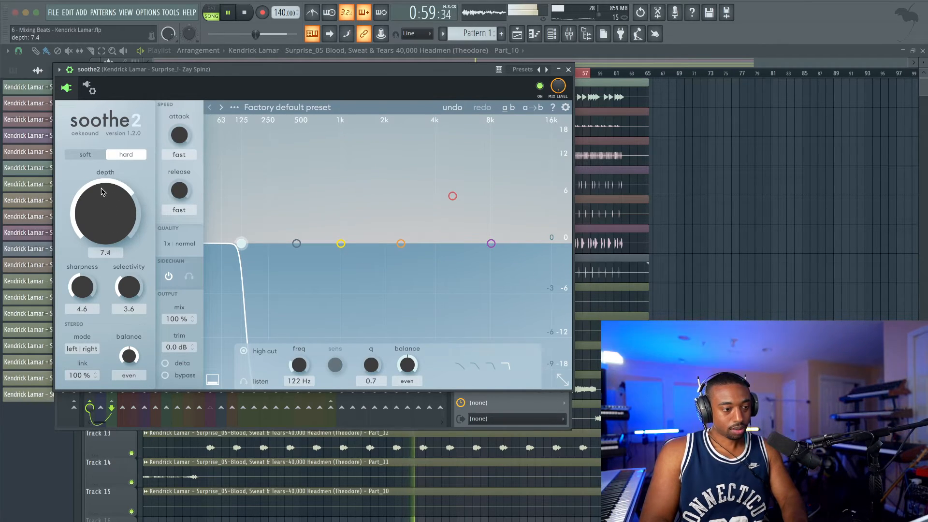
left_click_drag(116, 209, 144, 192)
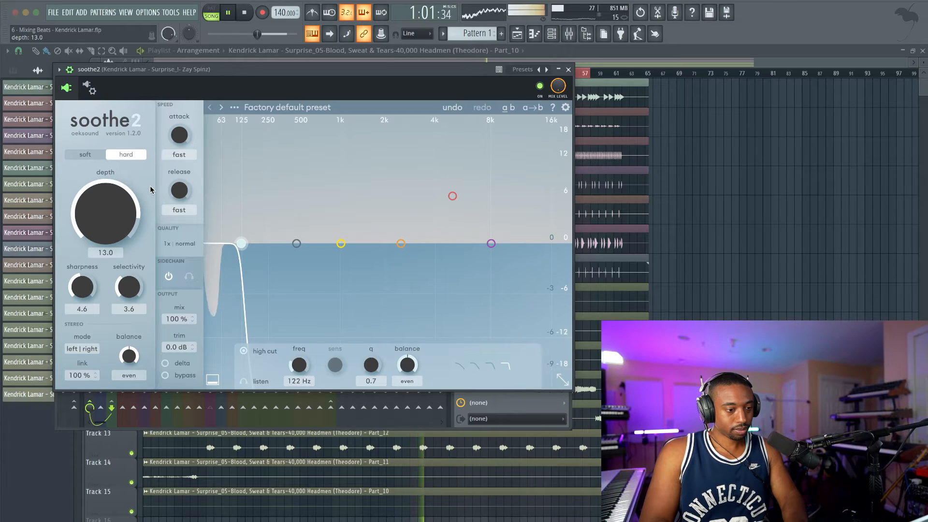
key("space")
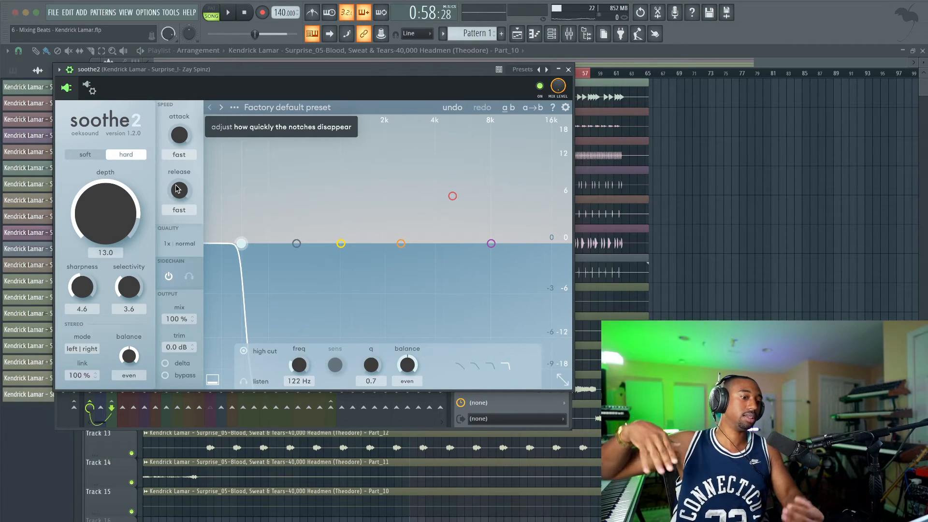
Close soothe2, play the mix and lower the 6 piece track's volume to about -8.8 dB.
left_click(568, 70)
key("space")
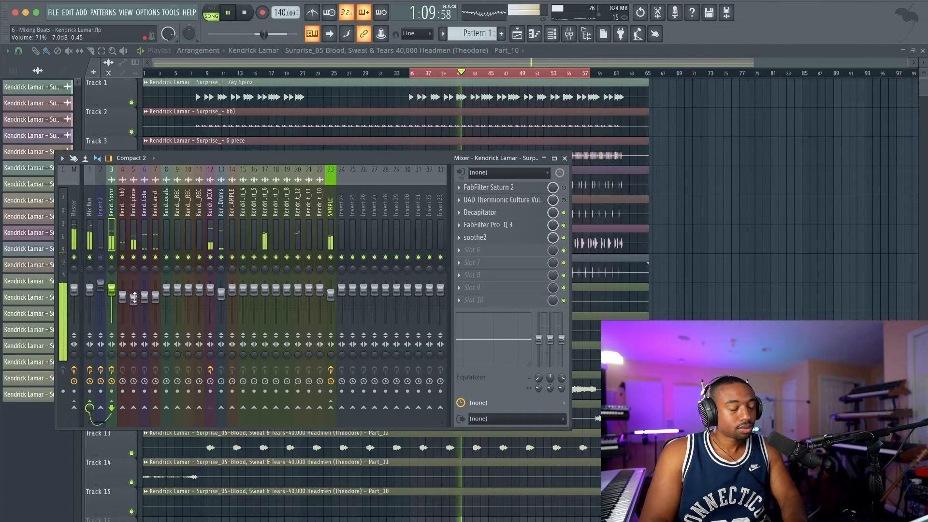
left_click_drag(133, 296, 133, 301)
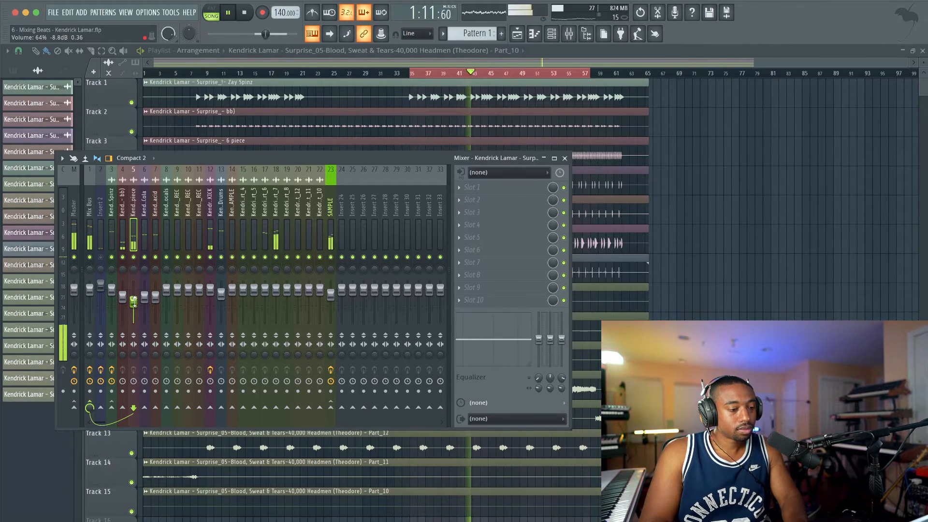
Compare the mix with soothe2 on Zay Spinz bypassed and enabled, checking its low-end reduction during playback, and close the plugin.
left_click(110, 235)
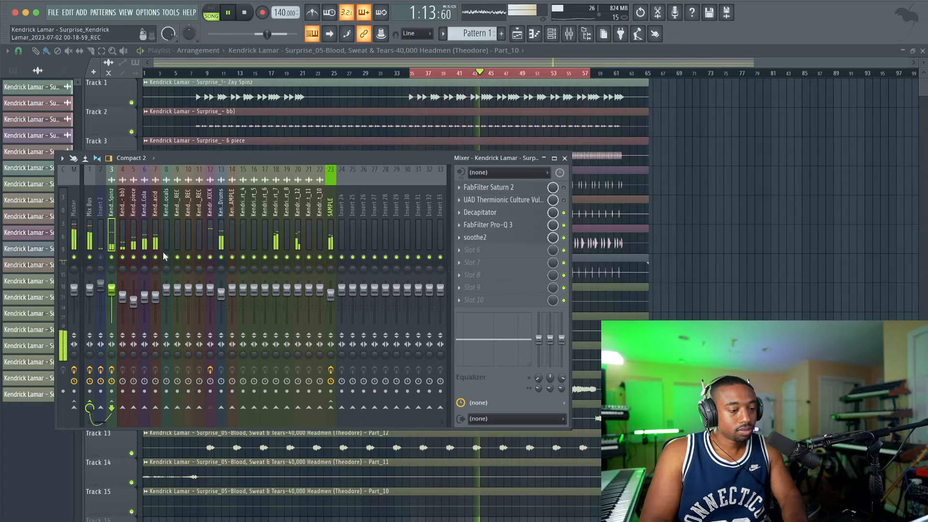
key("space")
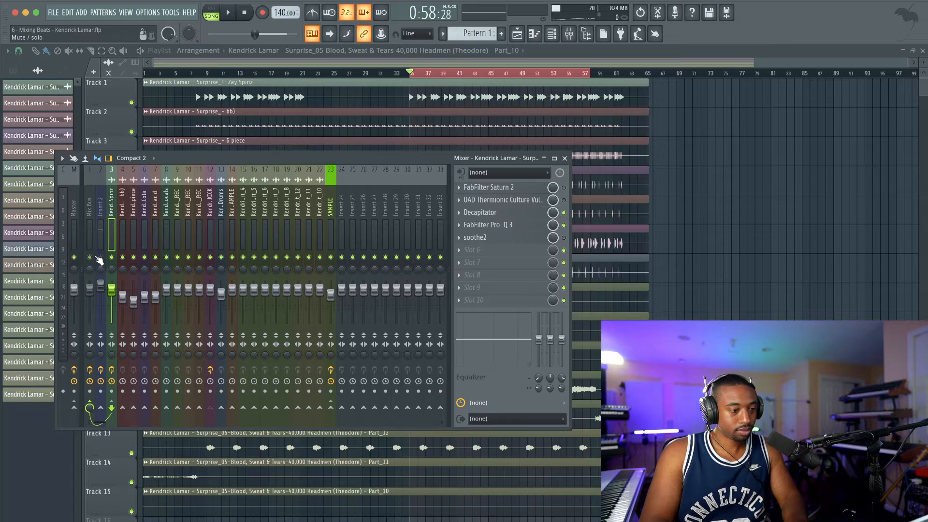
key("space")
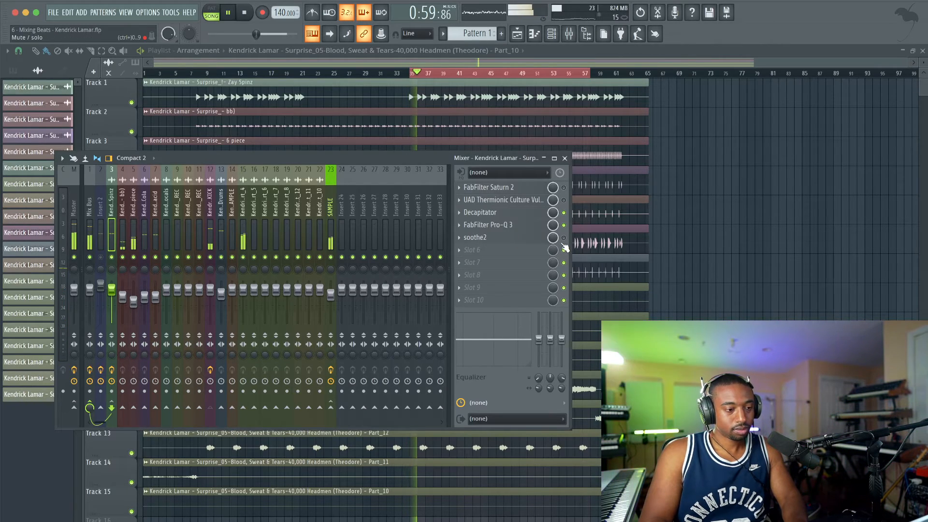
key("ctrl+s")
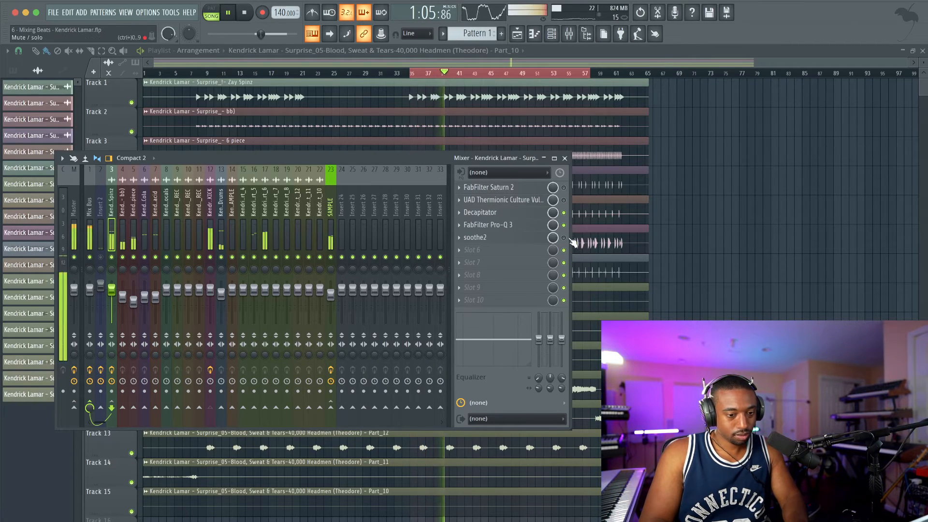
left_click(541, 238)
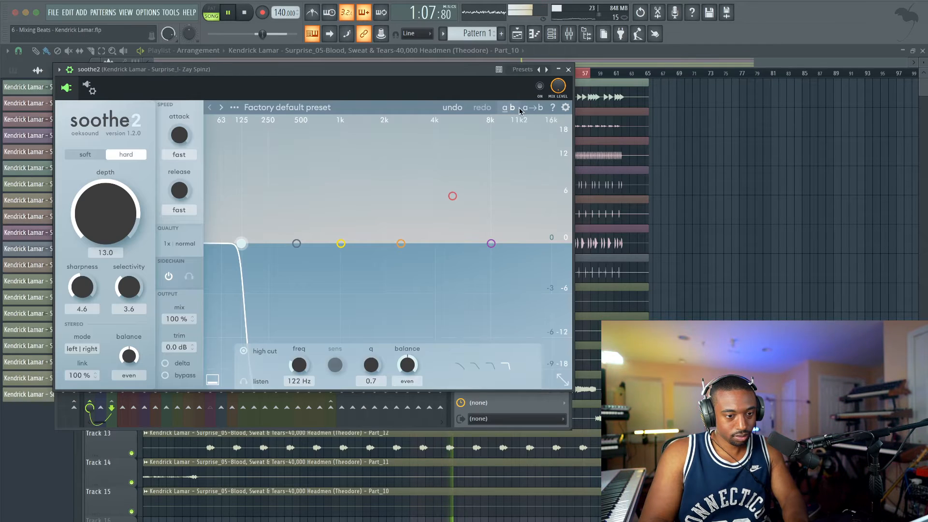
left_click_drag(477, 71, 388, 80)
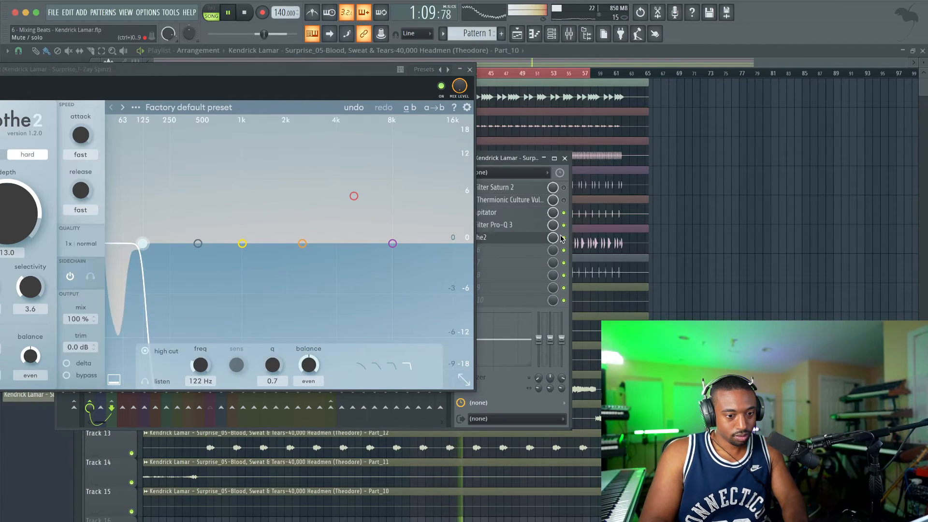
left_click_drag(288, 69, 387, 71)
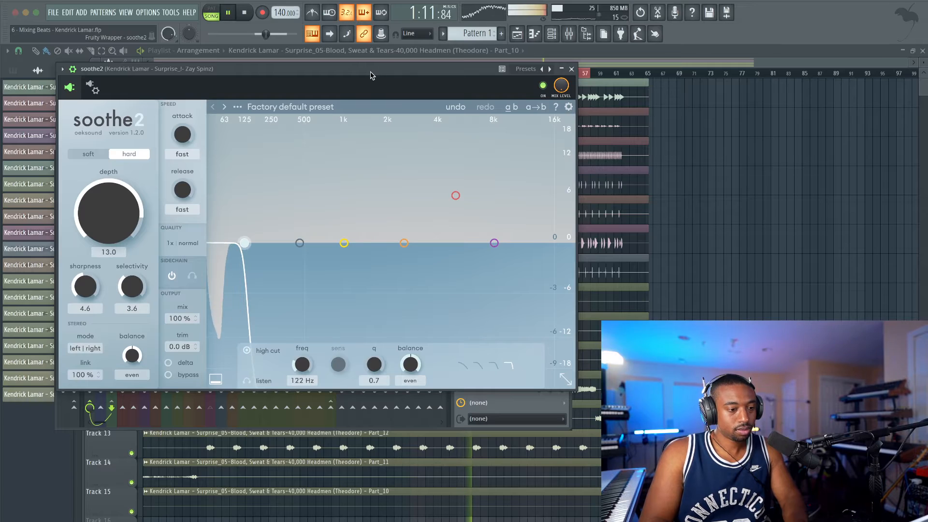
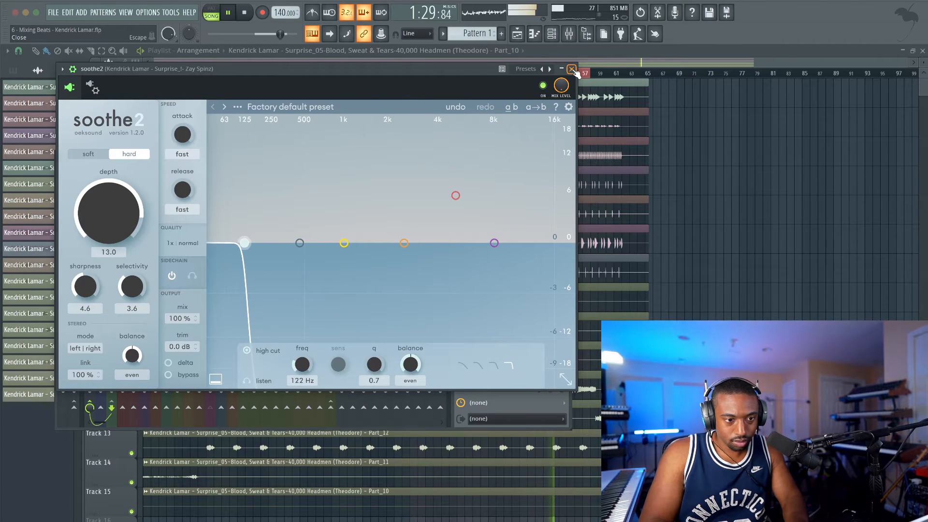
left_click(572, 69)
key("space")
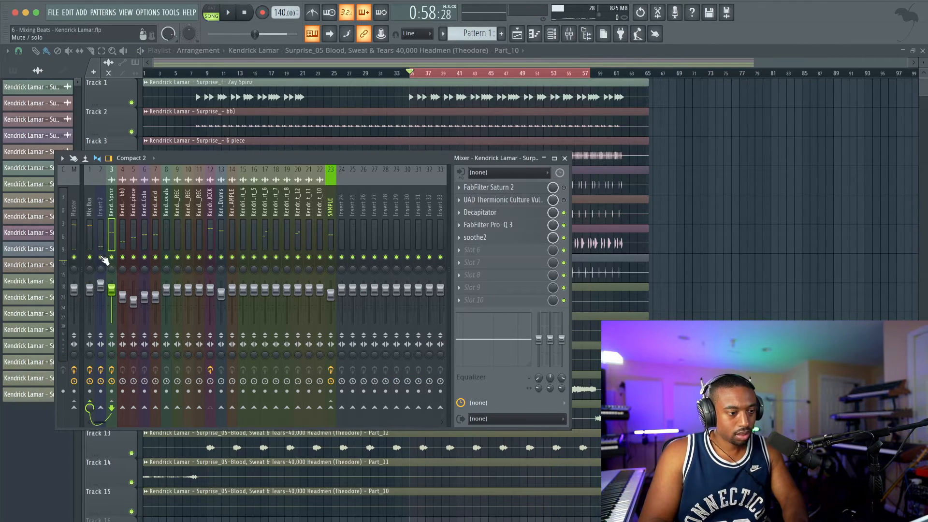
Unmute Insert 2 to hear the reference and select the Mix Bus track in the mixer.
left_click(101, 257)
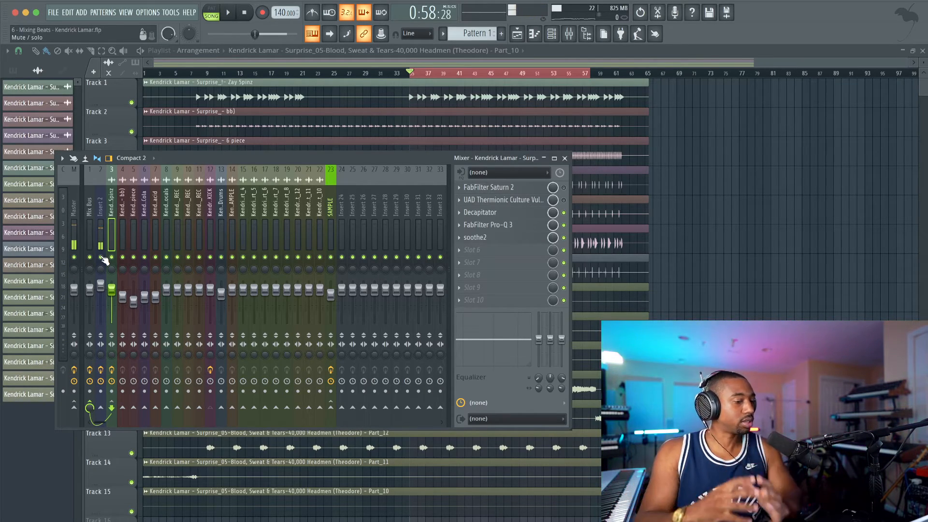
left_click(79, 223)
left_click(96, 227)
left_click(89, 223)
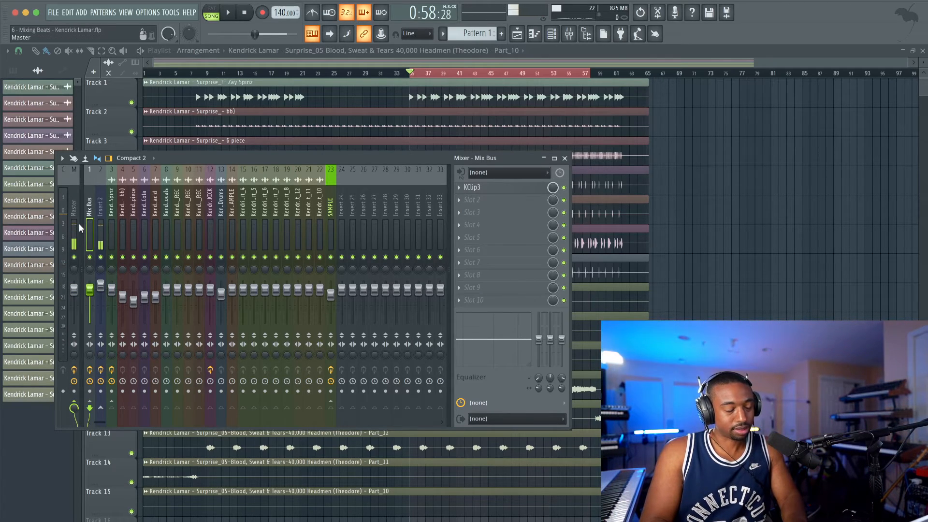
left_click(75, 222)
left_click(94, 223)
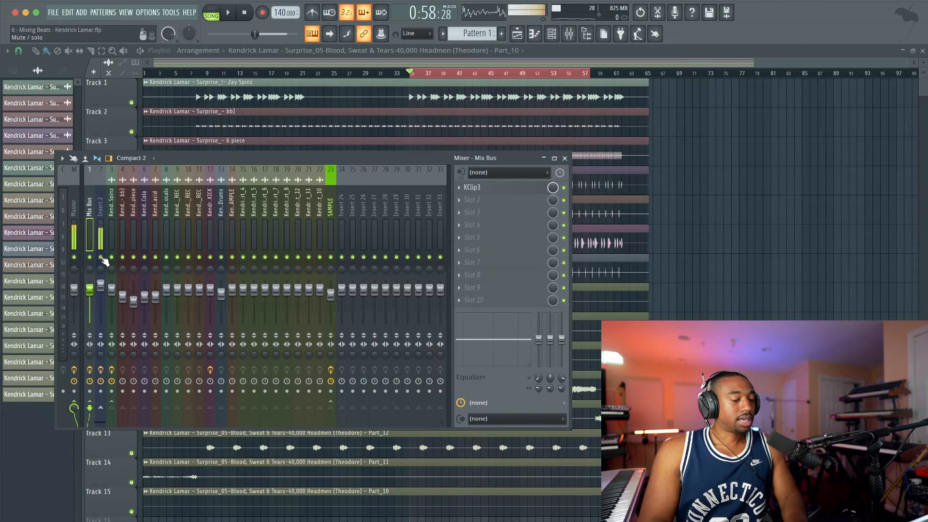
Clear the playlist's time selection and compare the mix from bar 7 with Insert 2.
key("space")
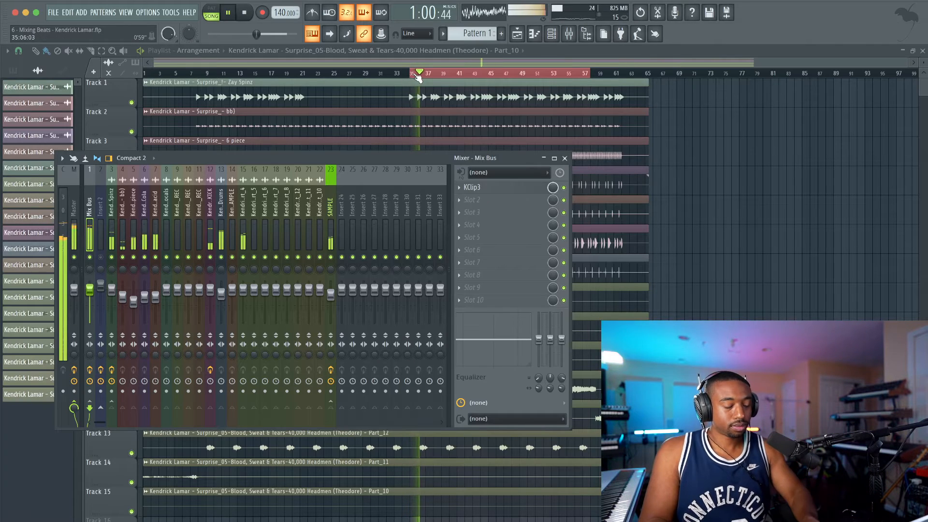
key("F9")
key("space")
left_click(245, 16)
key("space")
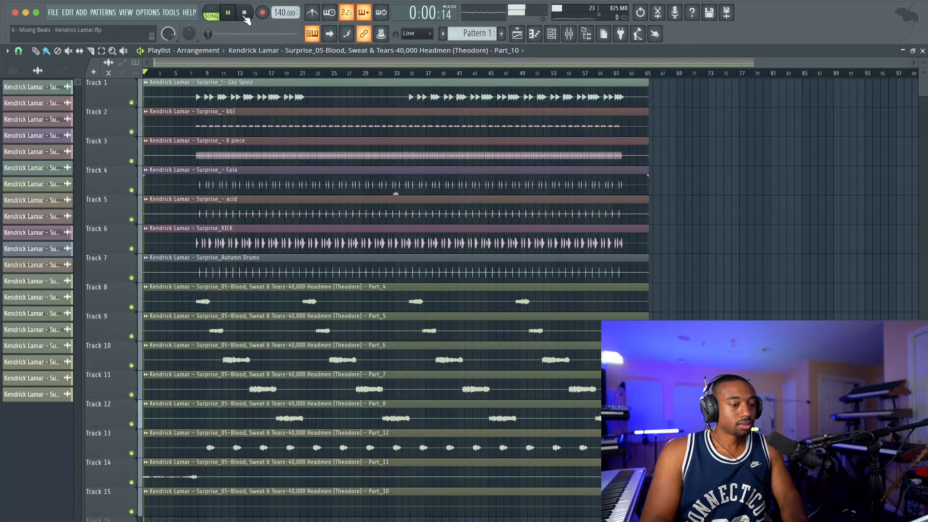
left_click(196, 73)
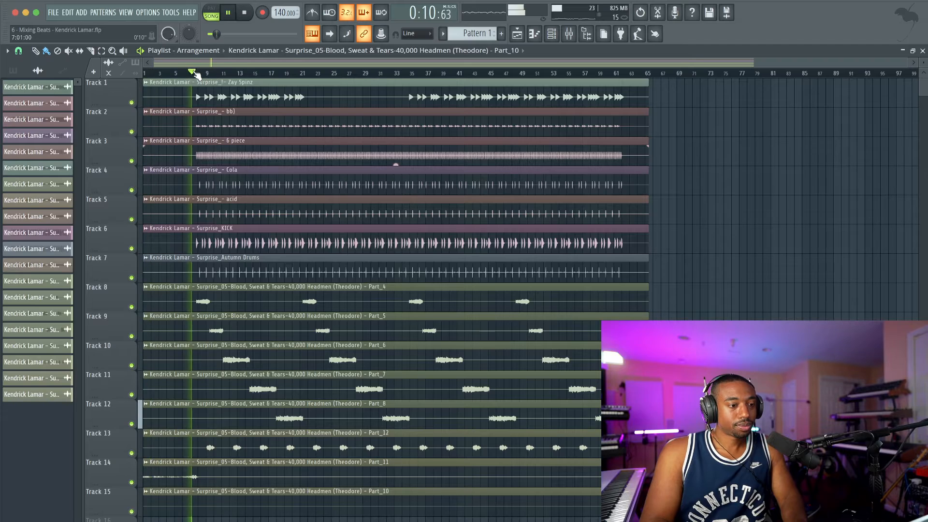
key("F9")
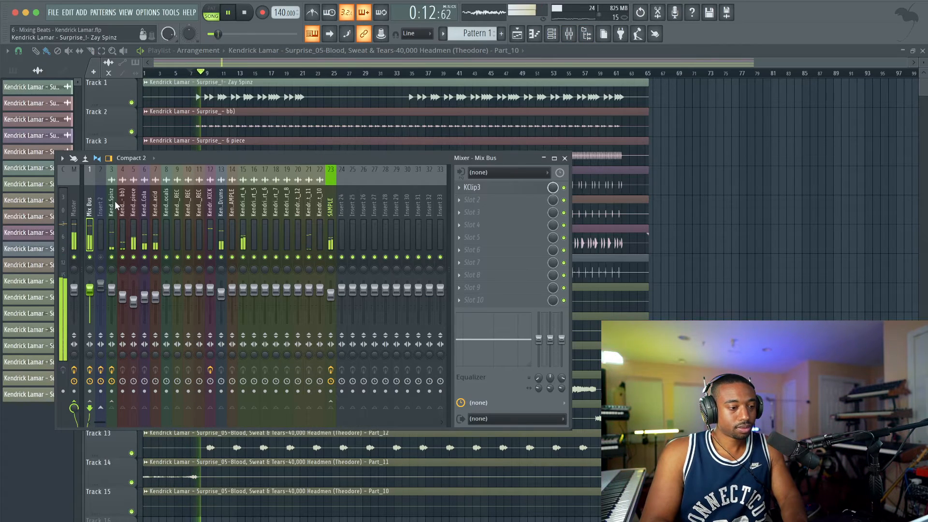
key("space")
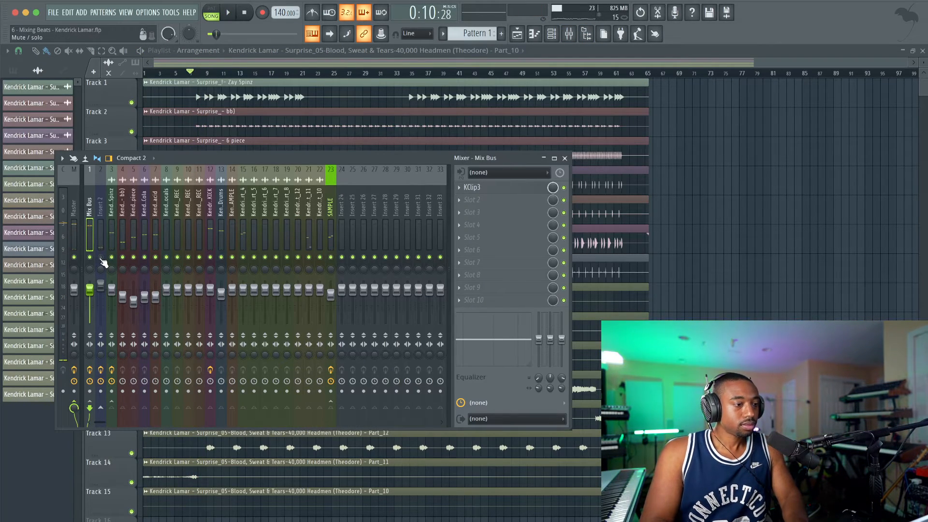
left_click(101, 258)
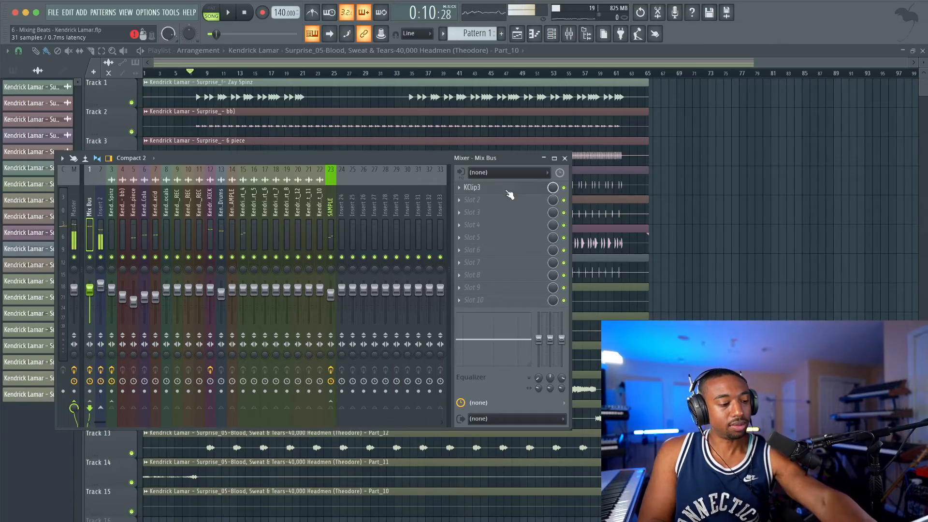
Load UREQ in slot 2 and KolinMB in slot 3 of the Mix Bus track.
left_click(495, 204)
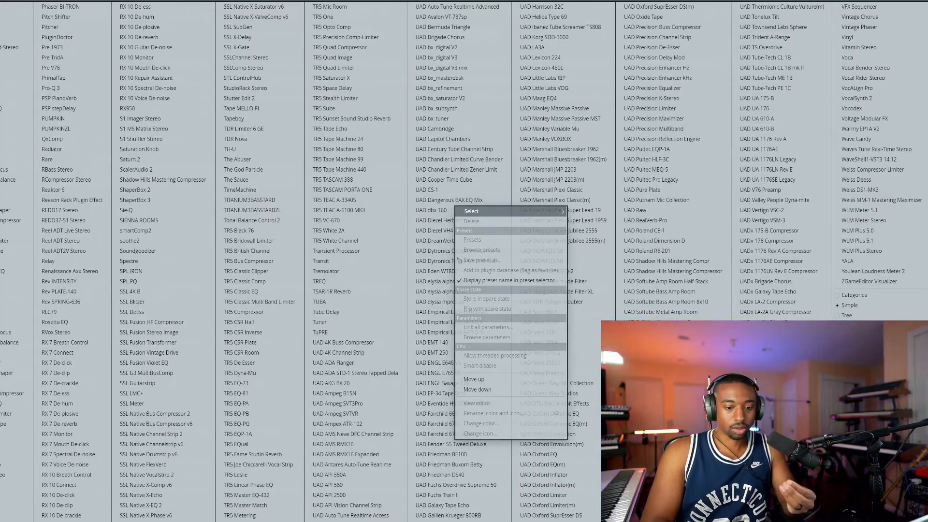
left_click(773, 423)
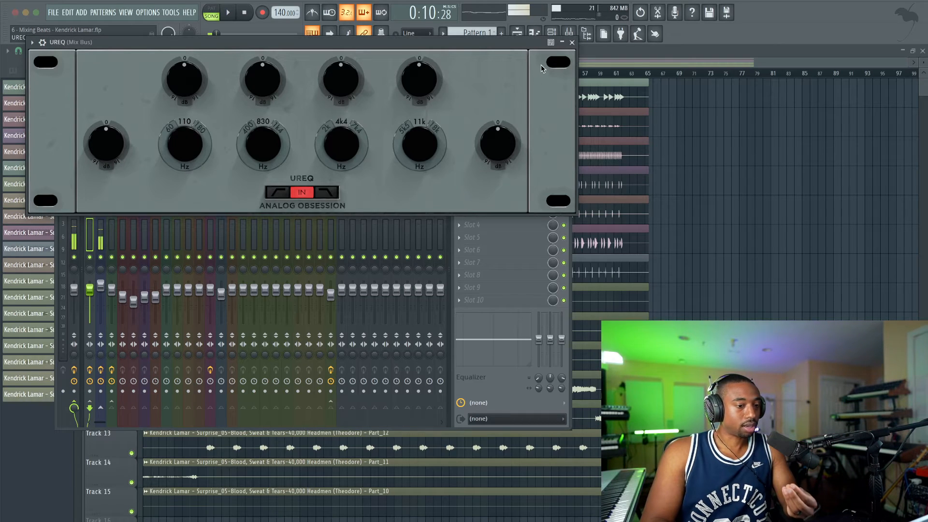
left_click(572, 42)
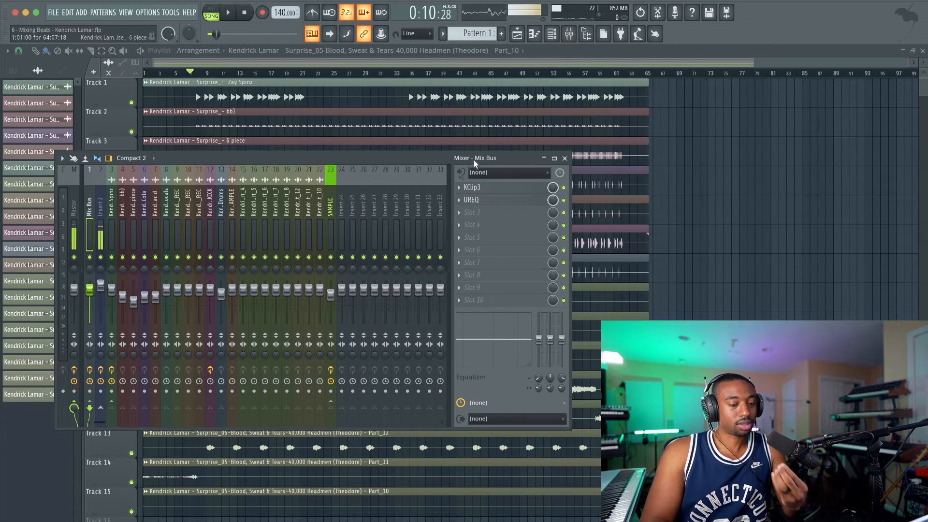
left_click(483, 216)
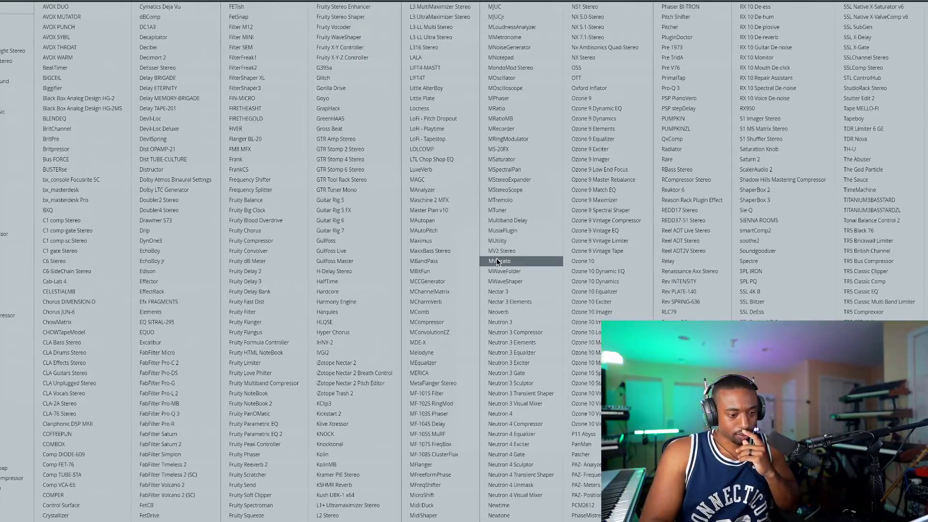
left_click(327, 465)
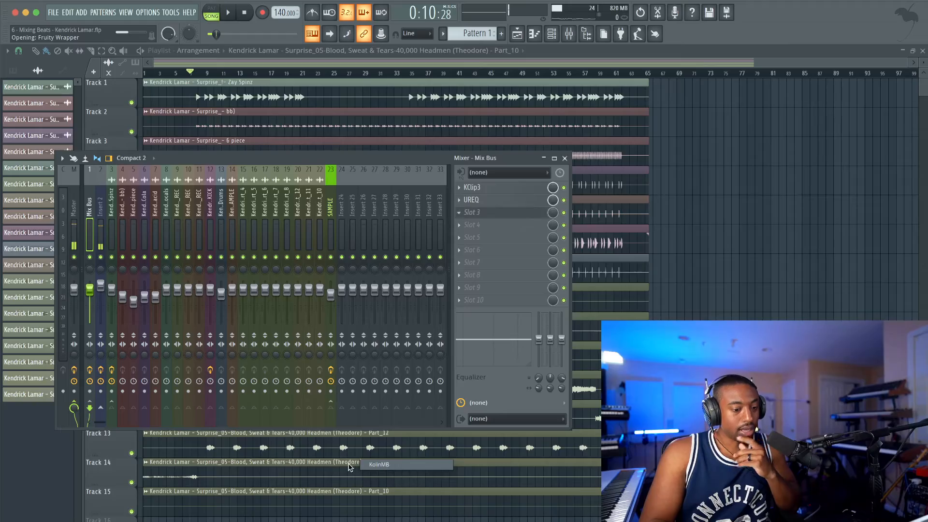
Close KolinMB and move it ahead of UREQ in the Mix Bus effect chain.
left_click_drag(590, 114, 487, 89)
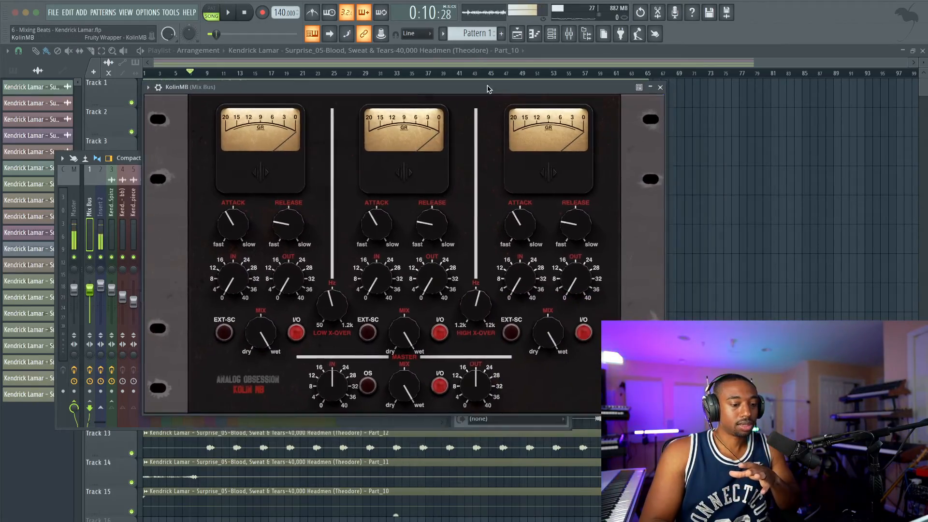
left_click(661, 88)
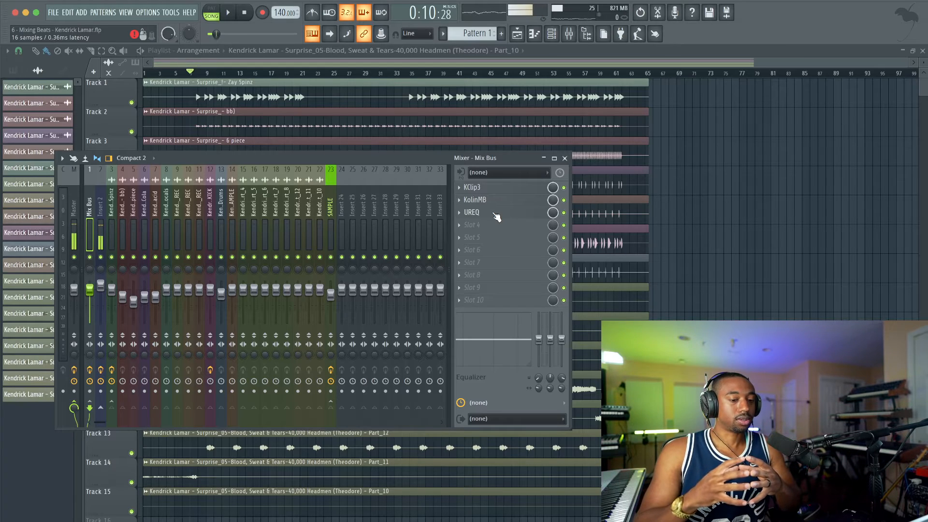
Mute Insert 2 and briefly play the mix with the Master track selected.
left_click(76, 211)
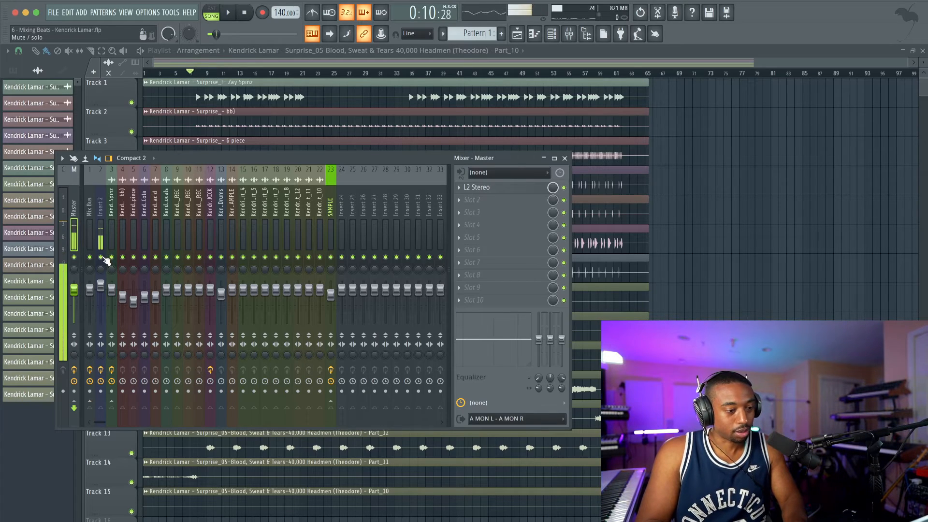
left_click(101, 257)
key("space")
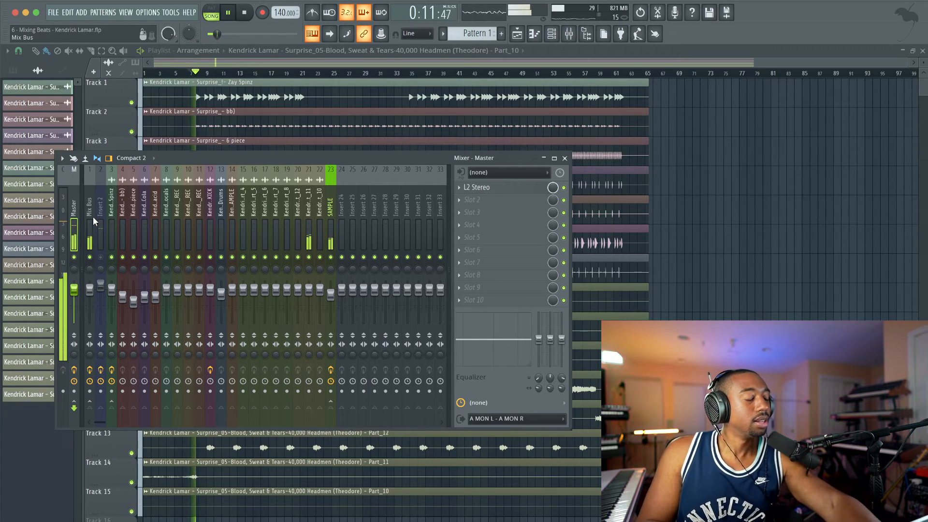
key("space")
Load SSL Fusion Stereo Image in slot 5 of the Mix Bus track.
left_click(90, 237)
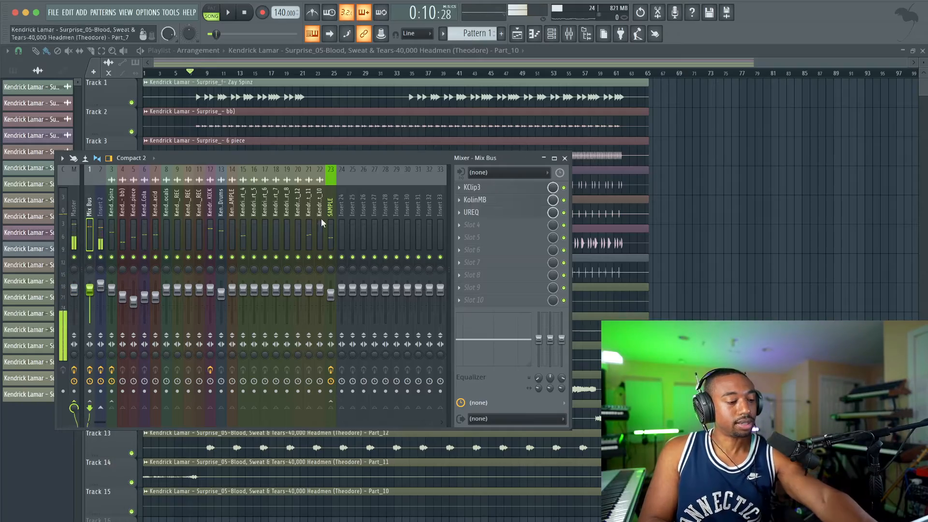
left_click(517, 236)
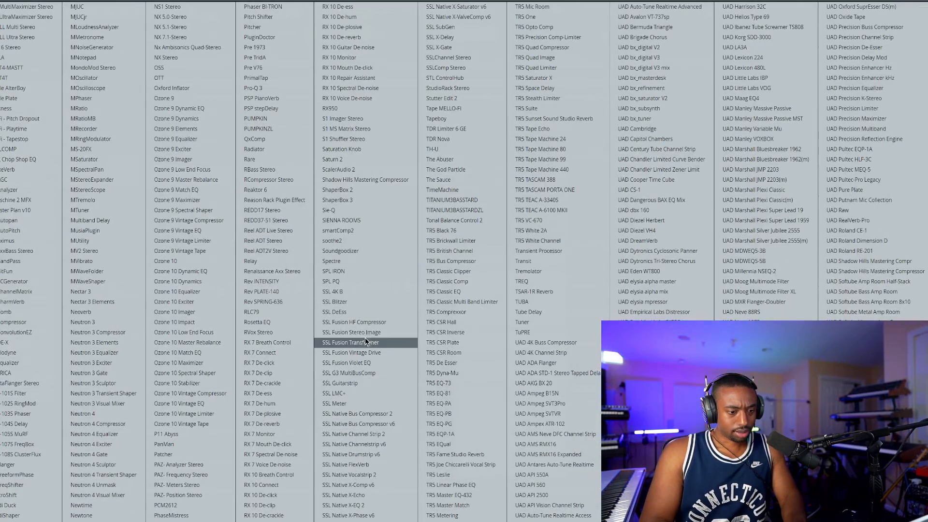
left_click(376, 335)
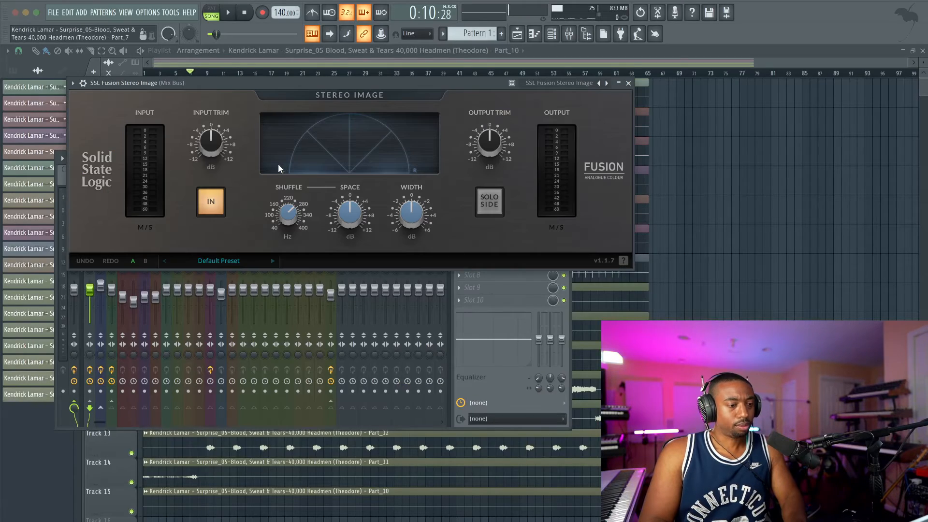
During playback, set SSL Fusion Stereo Image's Space to 4.2 dB and Width to 3.8 dB.
key("space")
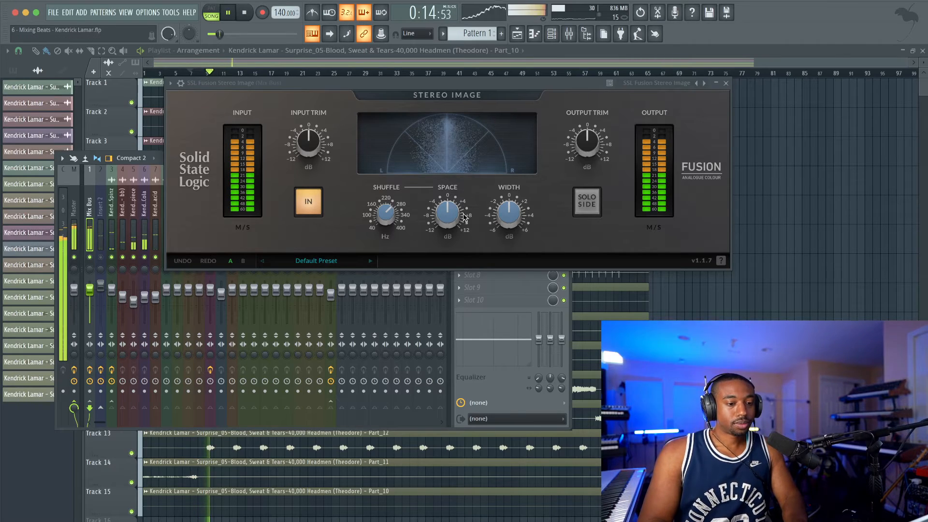
left_click_drag(500, 209, 450, 211)
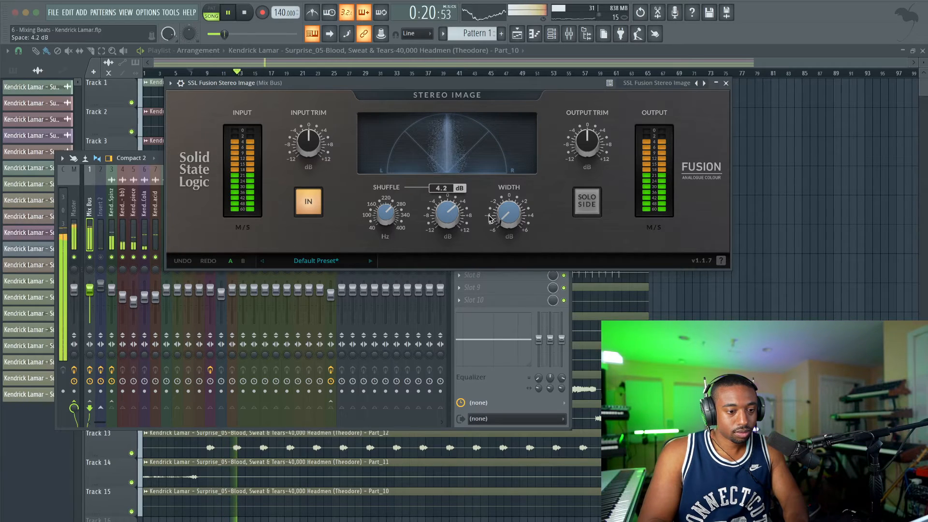
left_click_drag(508, 220, 507, 214)
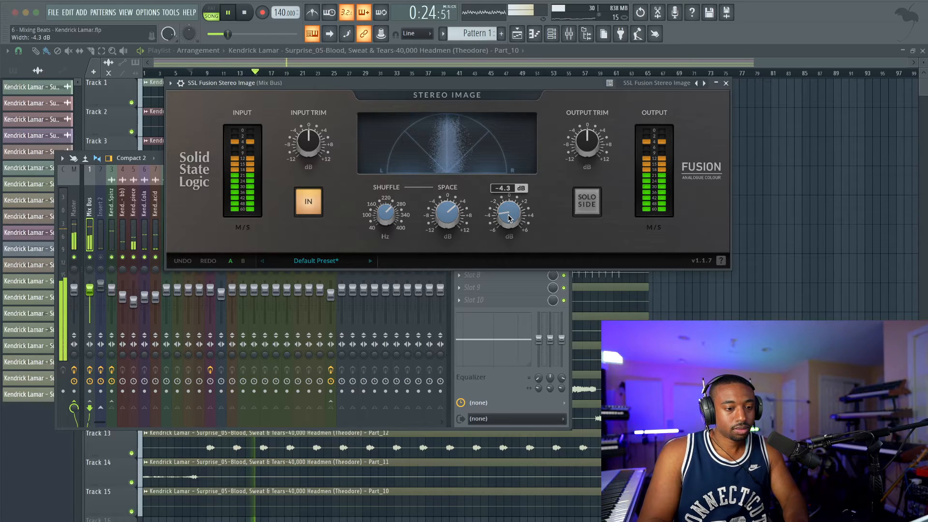
mouse_move(508, 219)
left_mouse_down()
mouse_move(515, 145)
mouse_move(507, 230)
left_mouse_up()
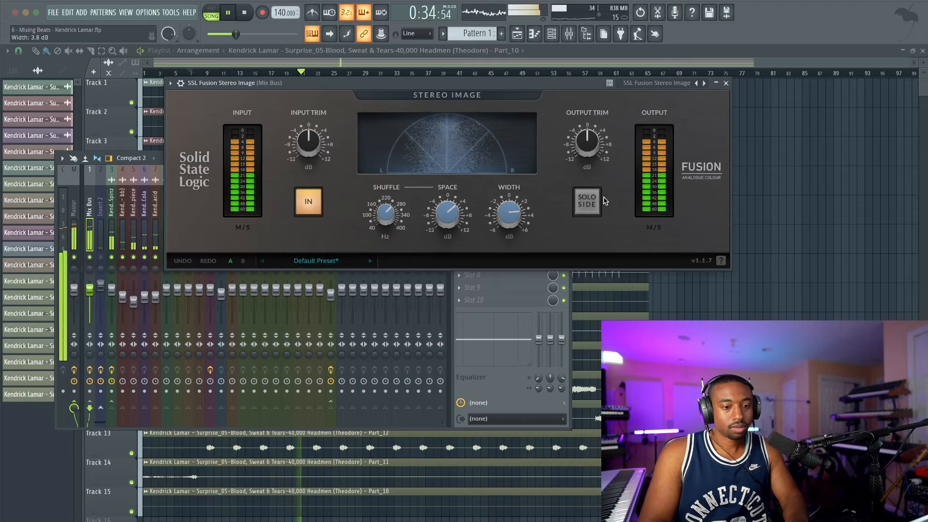
Audition only the side signal in SSL Fusion Stereo Image, restore the full signal, and close the plugin.
left_click(588, 201)
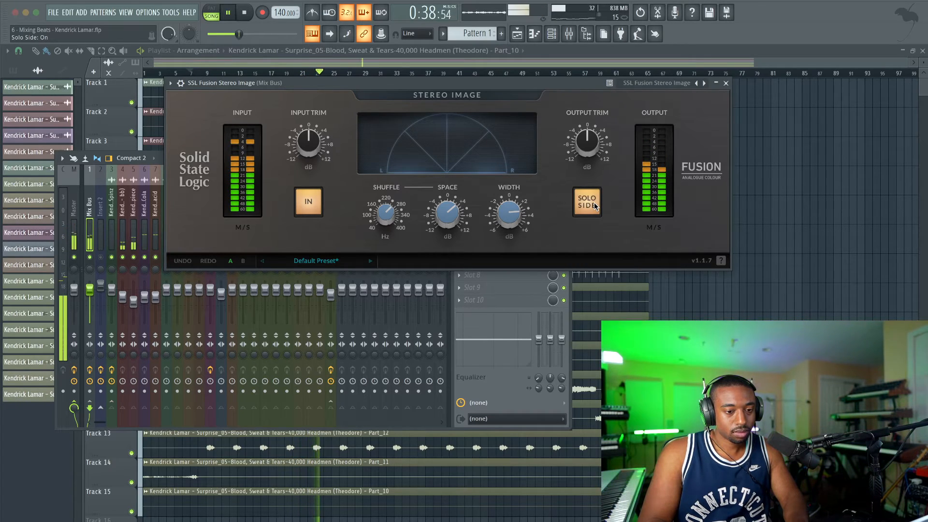
left_click(594, 205)
left_click(725, 82)
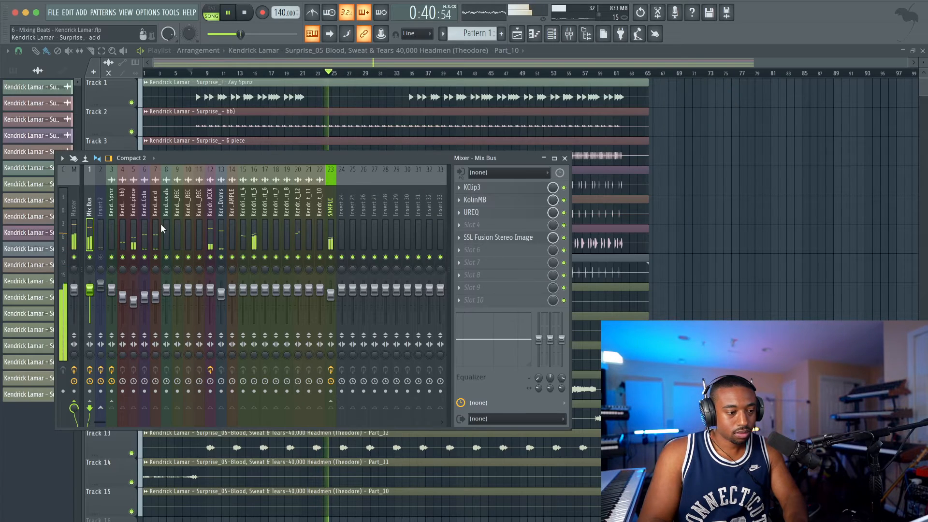
Lower Insert 2's fader and open KolinMB on the Mix Bus.
left_click_drag(100, 285, 100, 323)
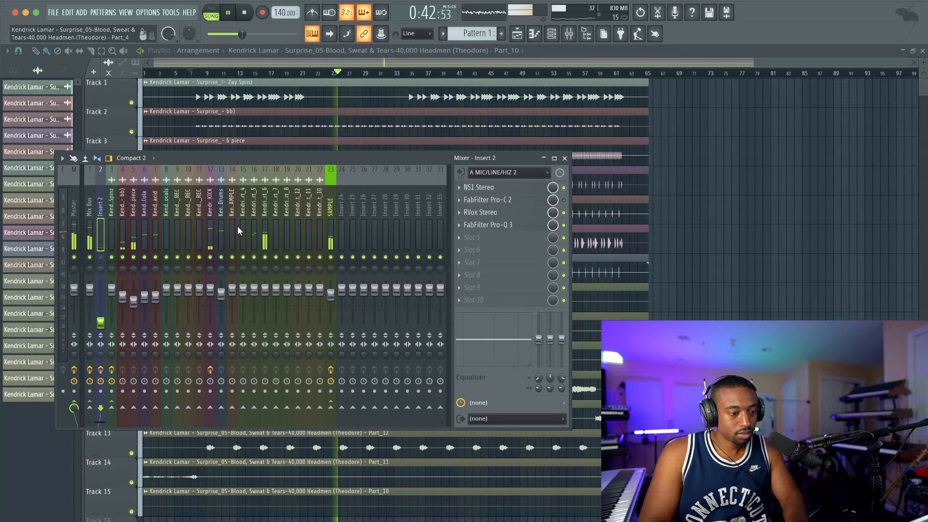
left_click(90, 227)
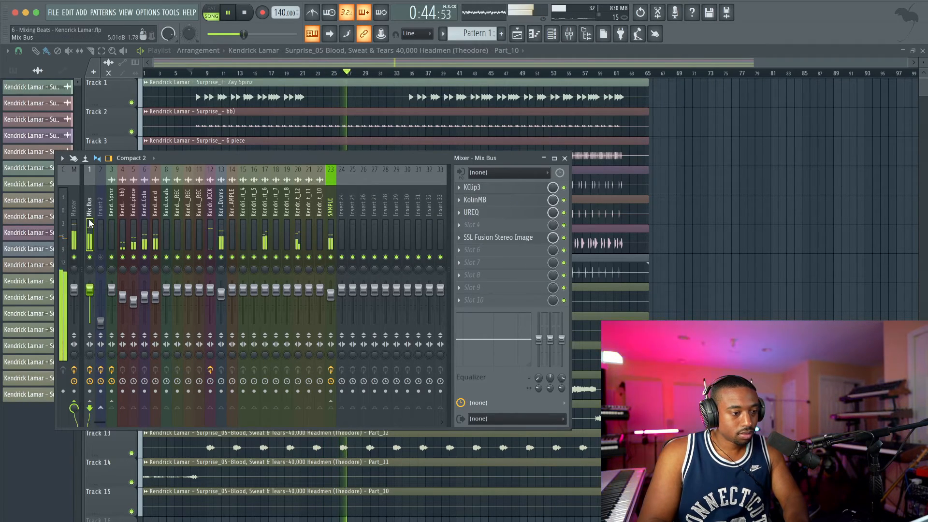
left_click(510, 201)
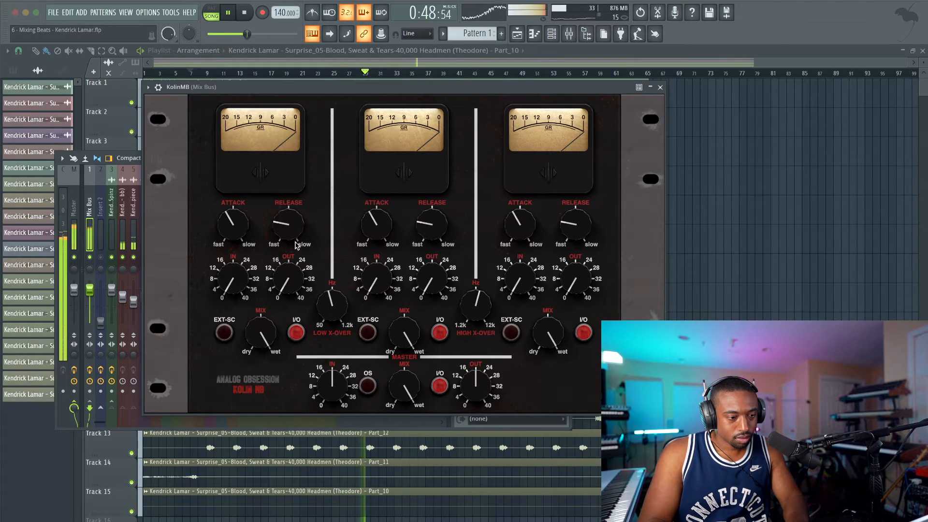
Try KolinMB's low band with 14.7 dB input and 1 ms attack, and bypass that band.
mouse_move(242, 292)
left_mouse_down()
mouse_move(238, 280)
mouse_move(236, 290)
left_mouse_up()
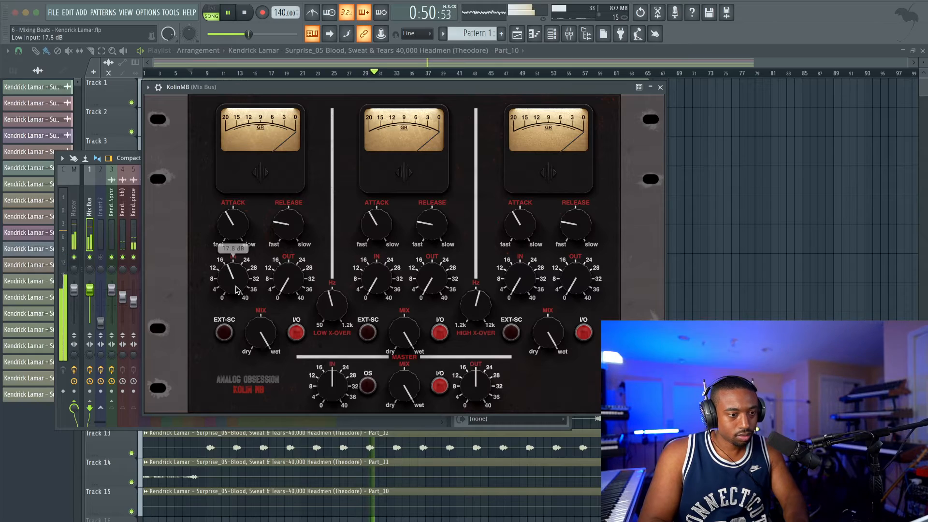
scroll(236, 284, "down", 3)
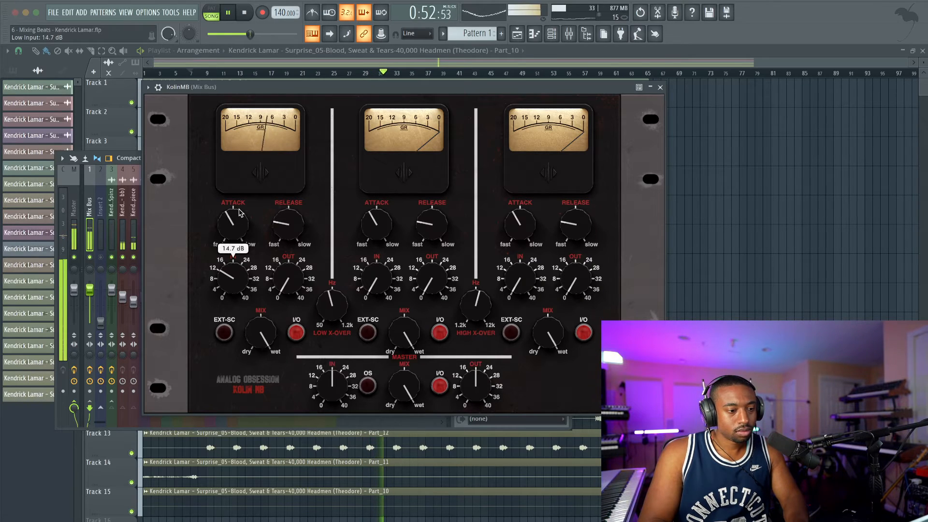
scroll(233, 224, "up", 4)
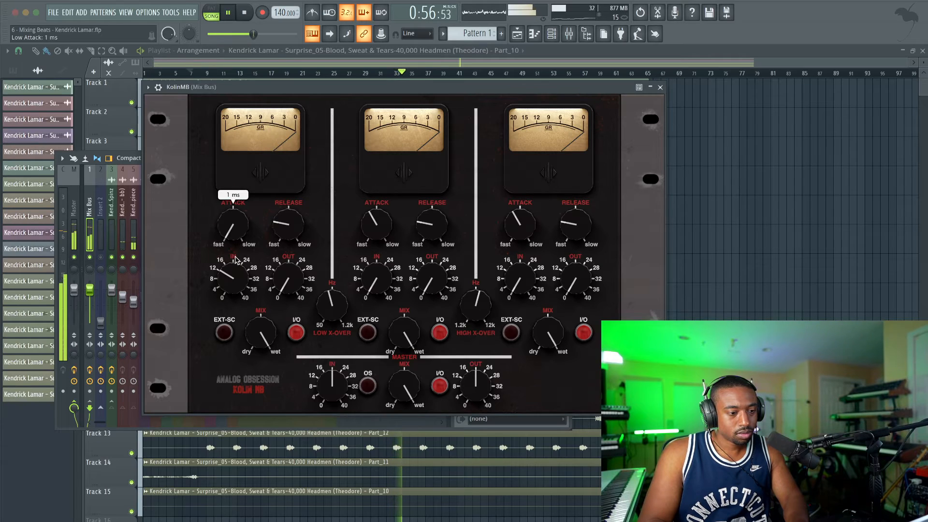
left_click(296, 332)
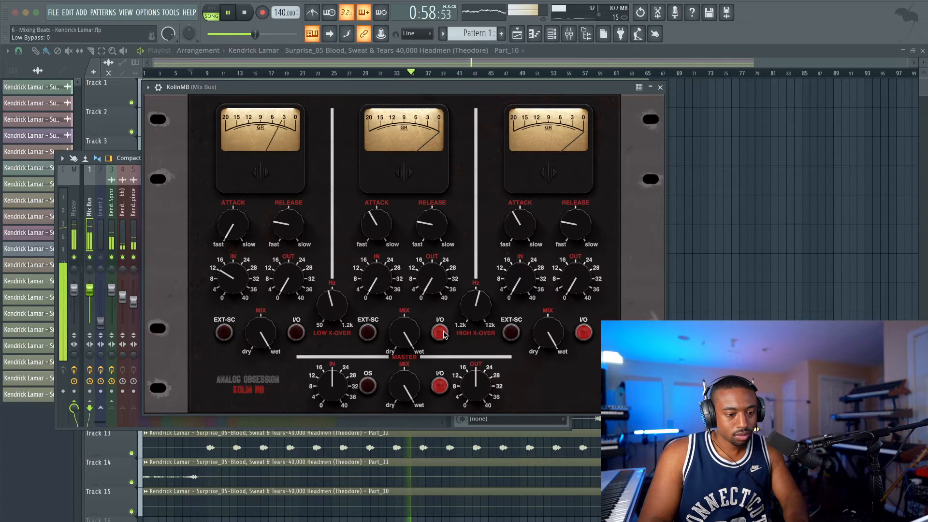
Set KolinMB's mid band to 9.1 dB input, a slower attack and 823 ms release, and close the plugin.
left_click_drag(378, 277, 378, 246)
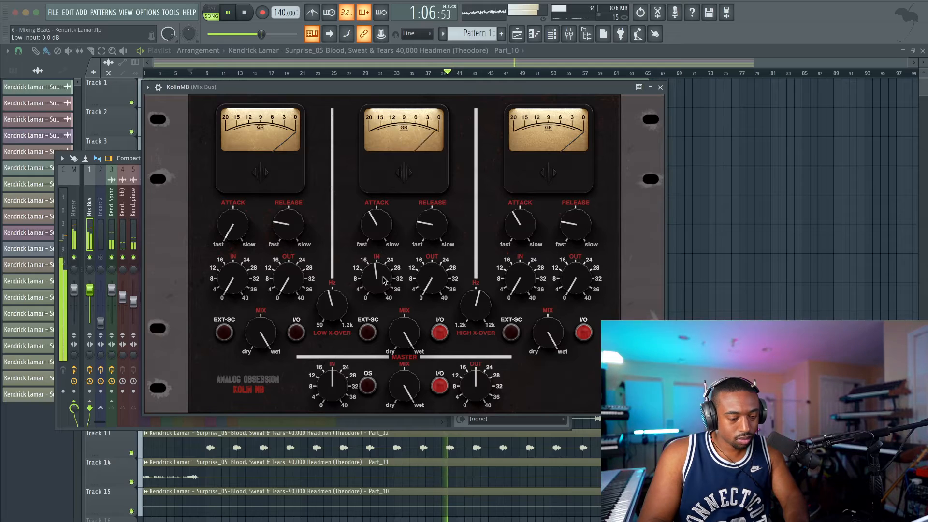
left_click_drag(383, 281, 383, 299)
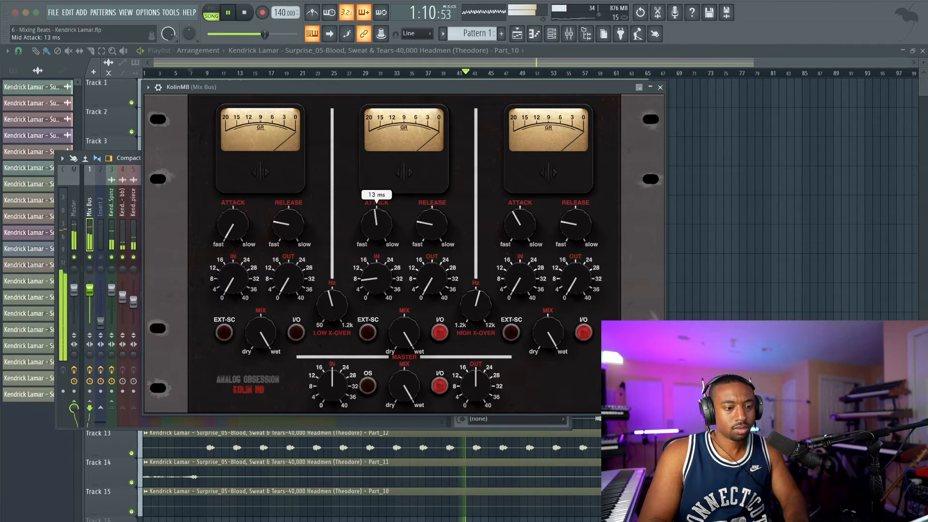
left_click_drag(376, 279, 375, 235)
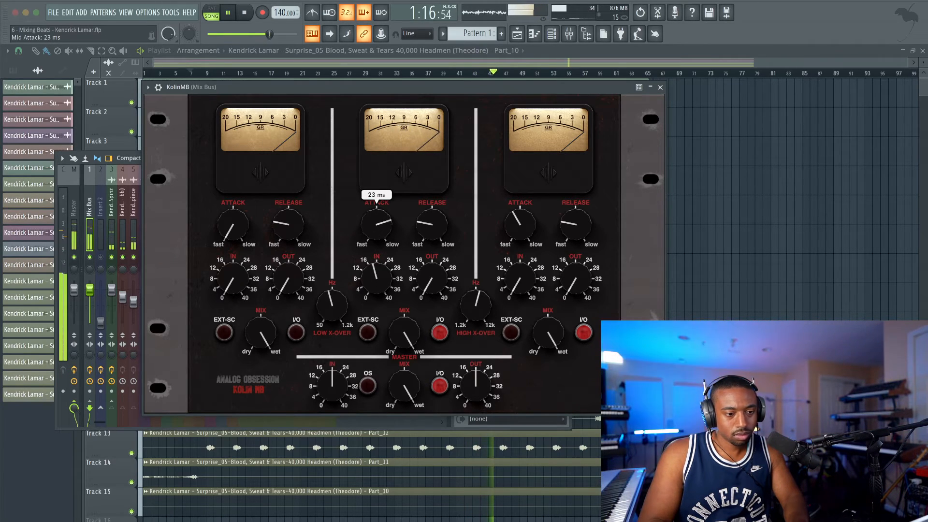
left_click_drag(375, 235, 375, 236)
left_click_drag(433, 242, 434, 239)
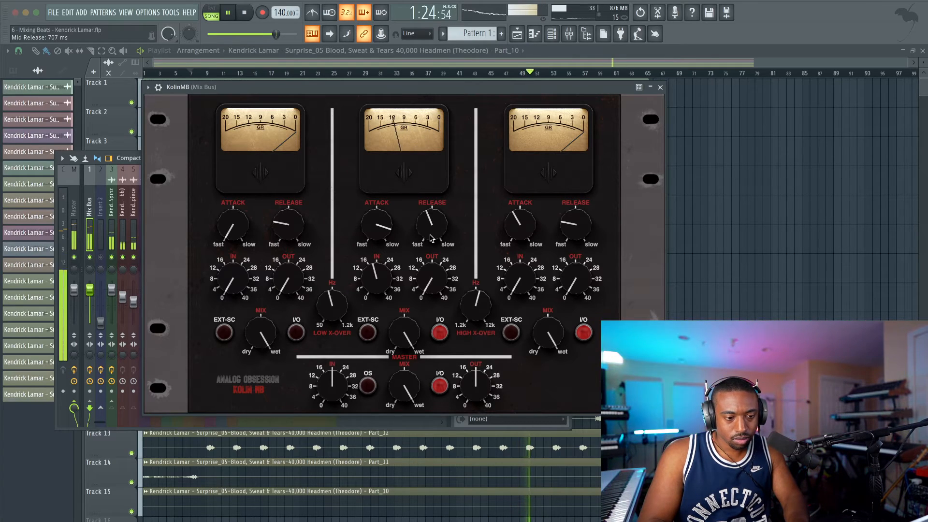
left_click_drag(432, 238, 431, 238)
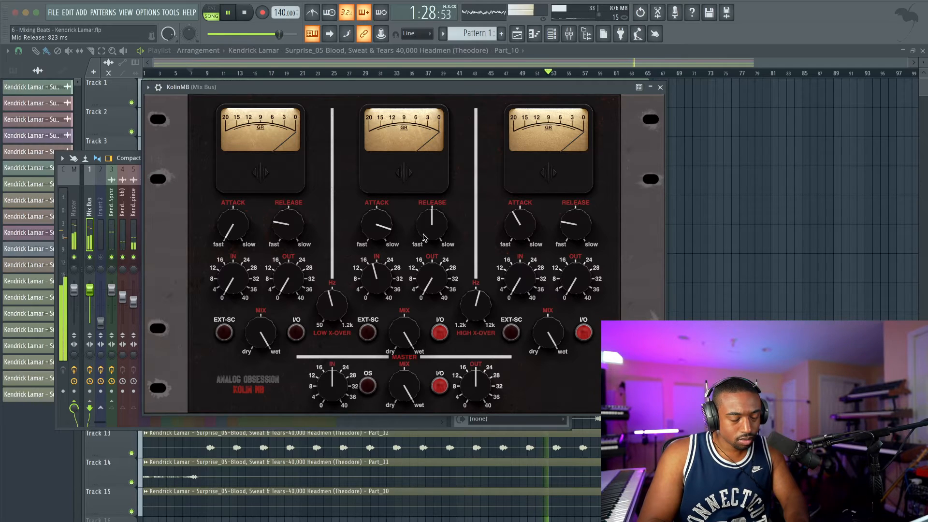
left_click_drag(376, 278, 376, 289)
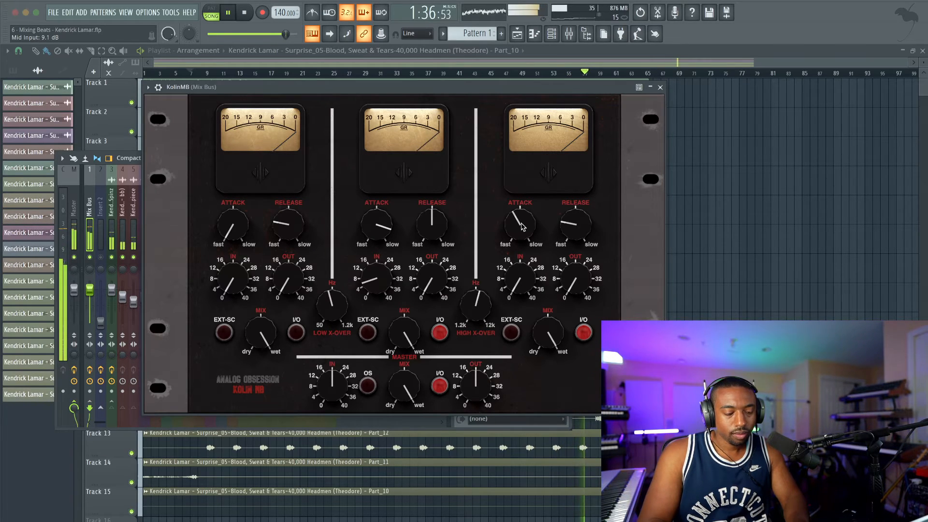
left_click(659, 87)
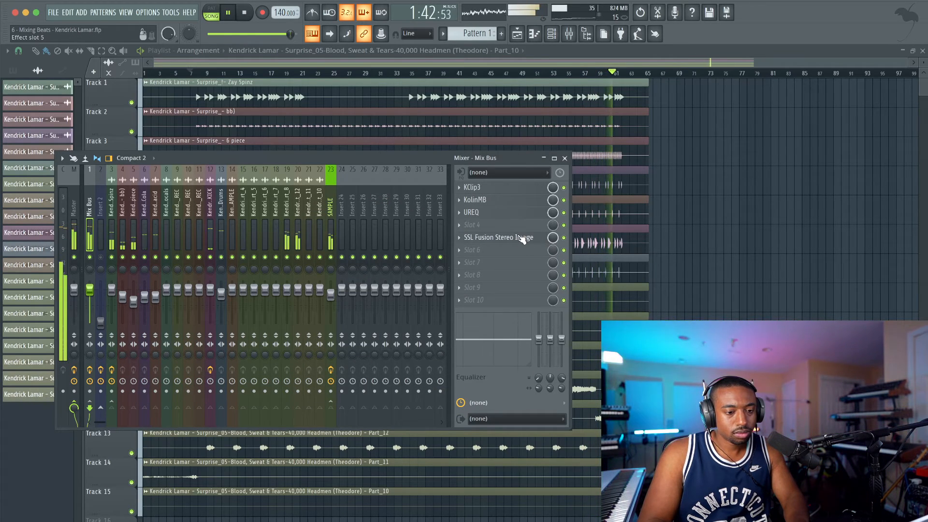
Move SSL Fusion Stereo Image up to slot 4 of the Mix Bus and open UREQ with the mixer hidden.
left_click_drag(522, 240, 518, 226)
left_click(472, 212)
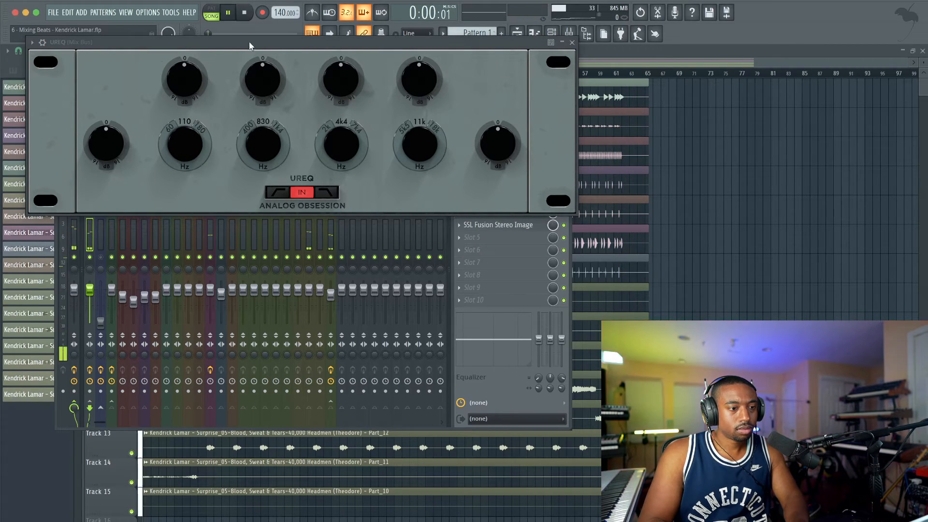
left_click_drag(250, 43, 250, 153)
key("F9")
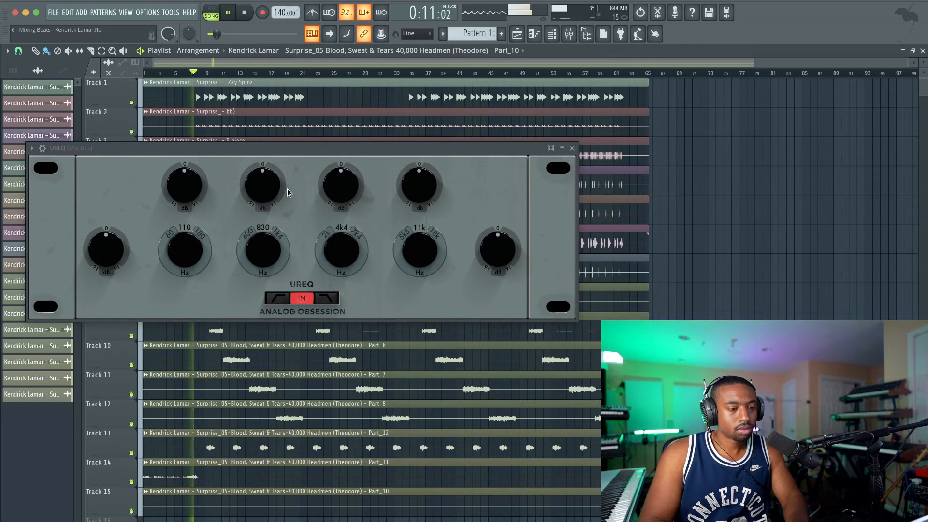
Try a 2.3 dB low boost at 60 Hz in UREQ during playback, and close the plugin.
left_click(180, 205)
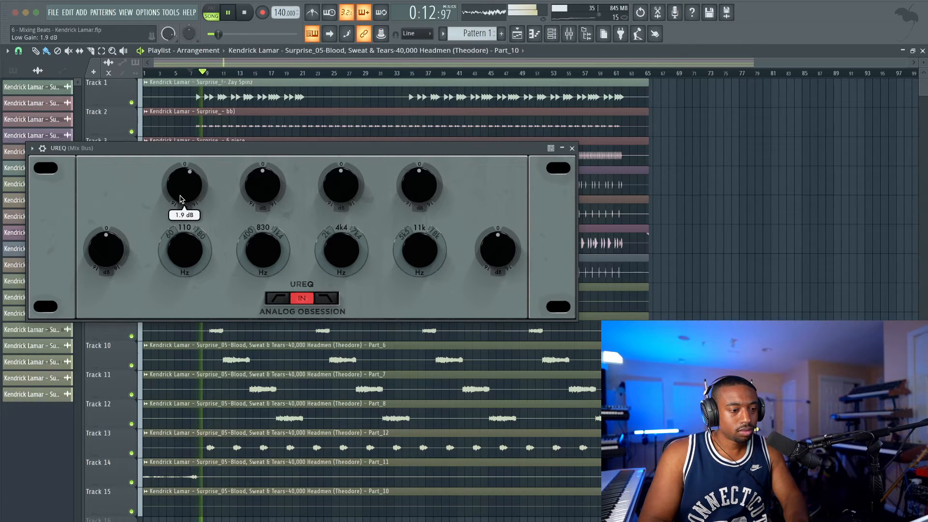
left_click_drag(179, 236, 179, 241)
left_click_drag(178, 191, 179, 190)
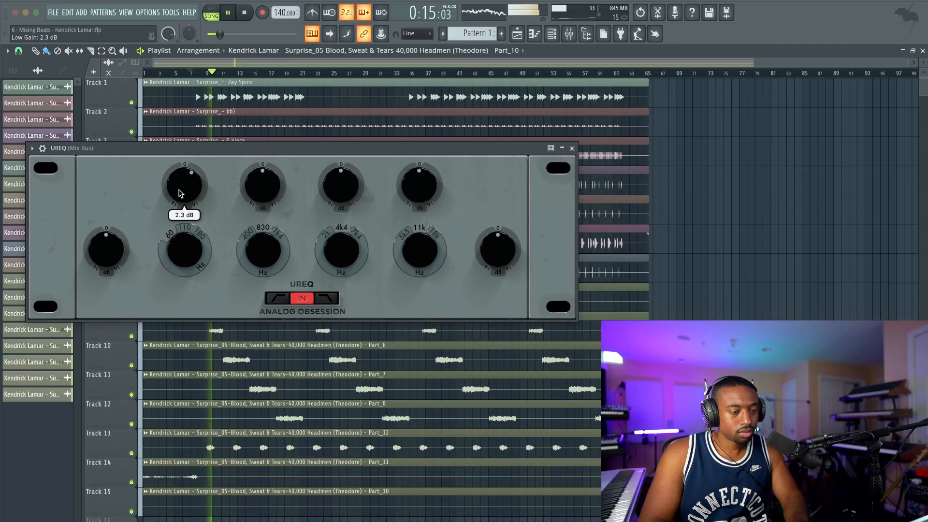
key("space")
key("space")
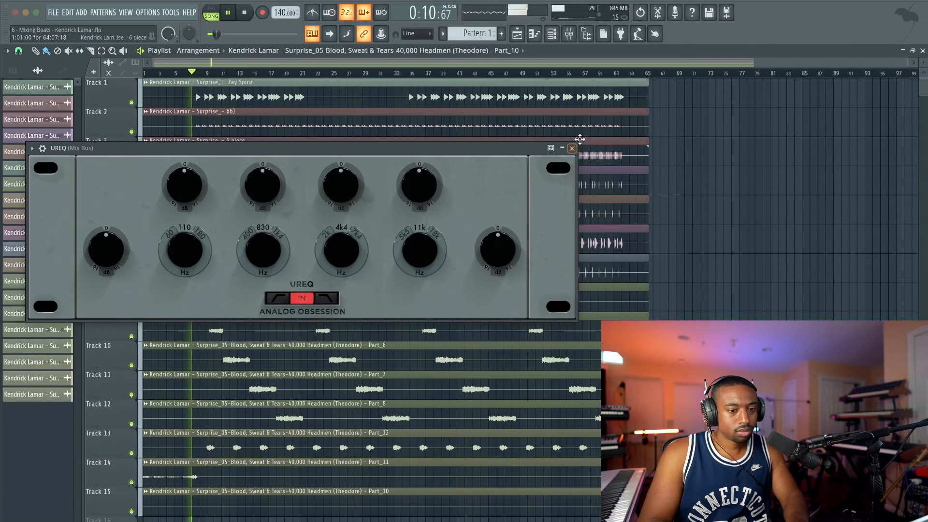
left_click(572, 147)
Audition the KICK's low end in FabFilter Pro-Q 3 with a soloed band moved from about 200 Hz to 82 Hz, and close the plugin.
key("F9")
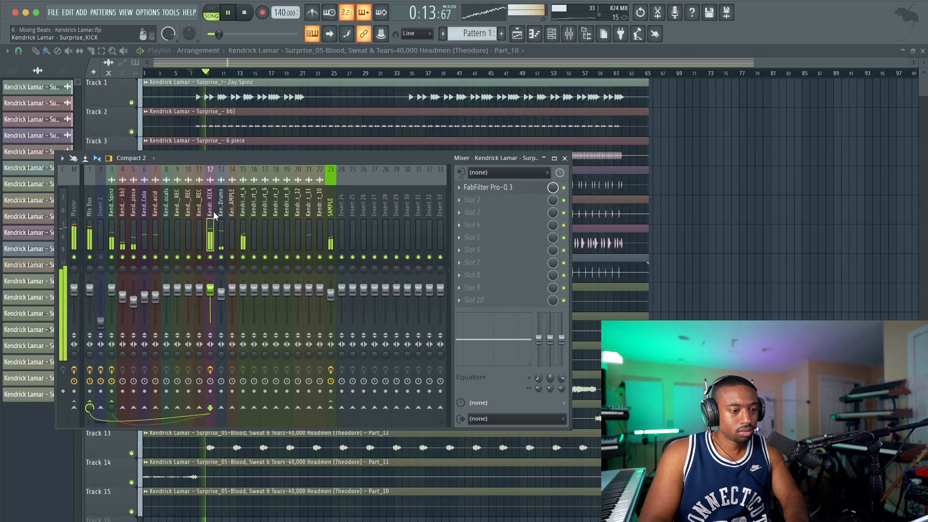
left_click(489, 187)
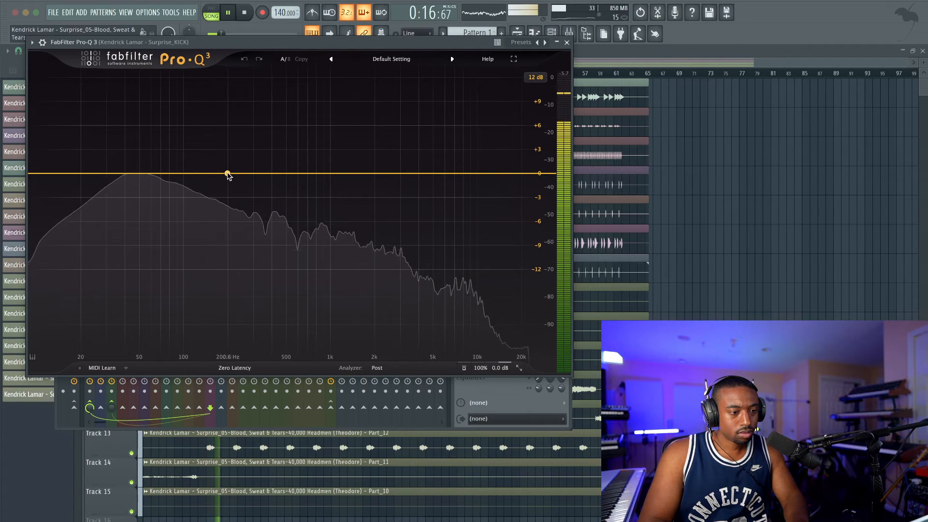
left_click(227, 173)
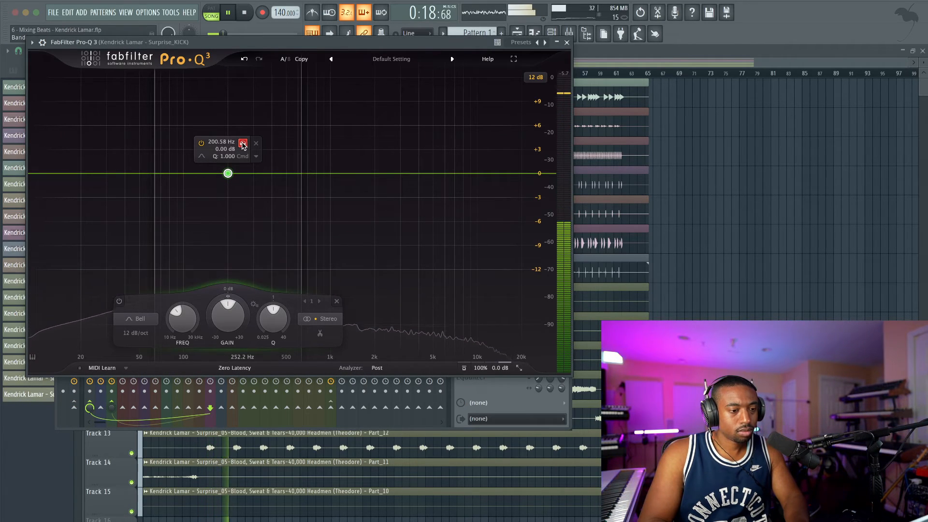
left_click_drag(243, 145, 183, 150)
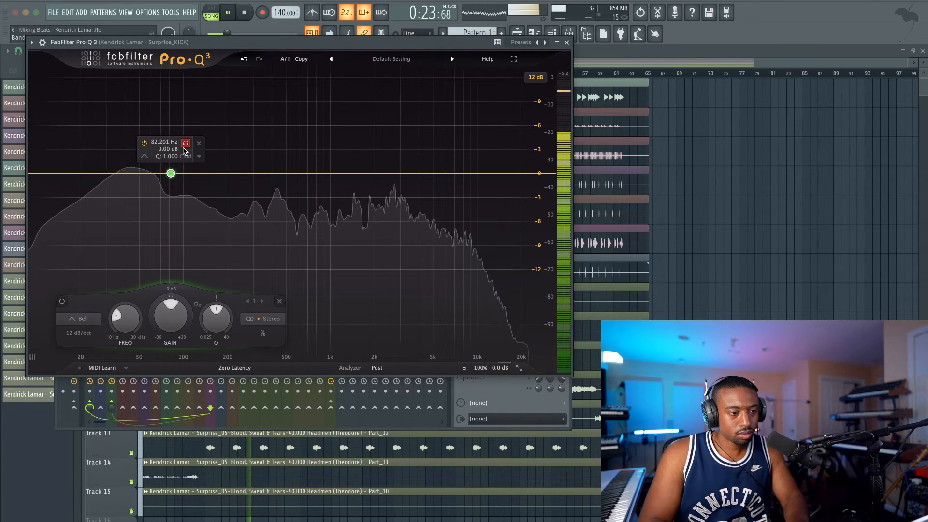
left_click(567, 42)
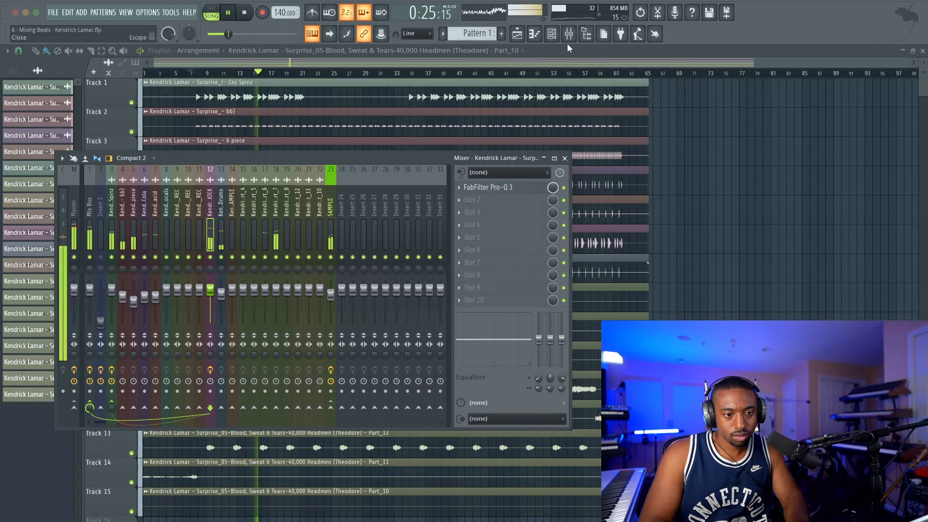
Set the Mix Bus UREQ's high band to 18 kHz, raise its high-mid gain to 0.6 dB, and close the plugin.
left_click(90, 214)
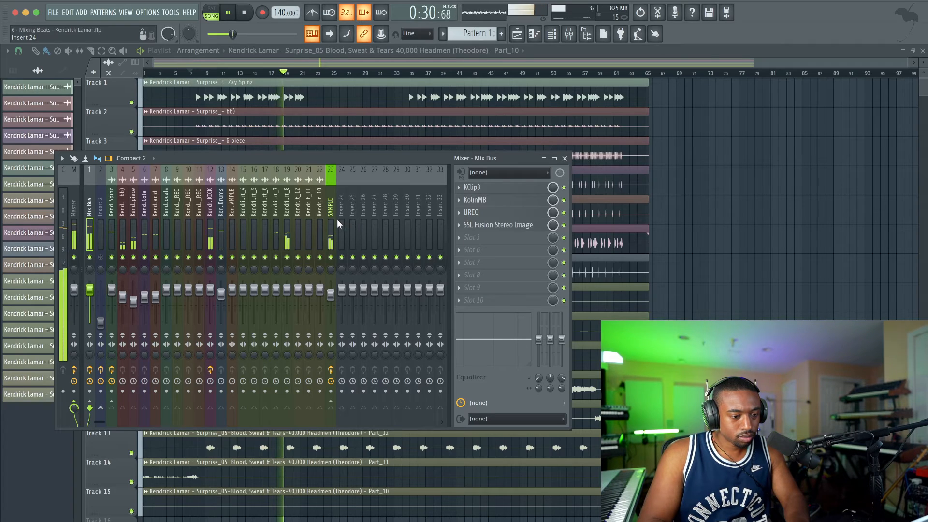
left_click(507, 215)
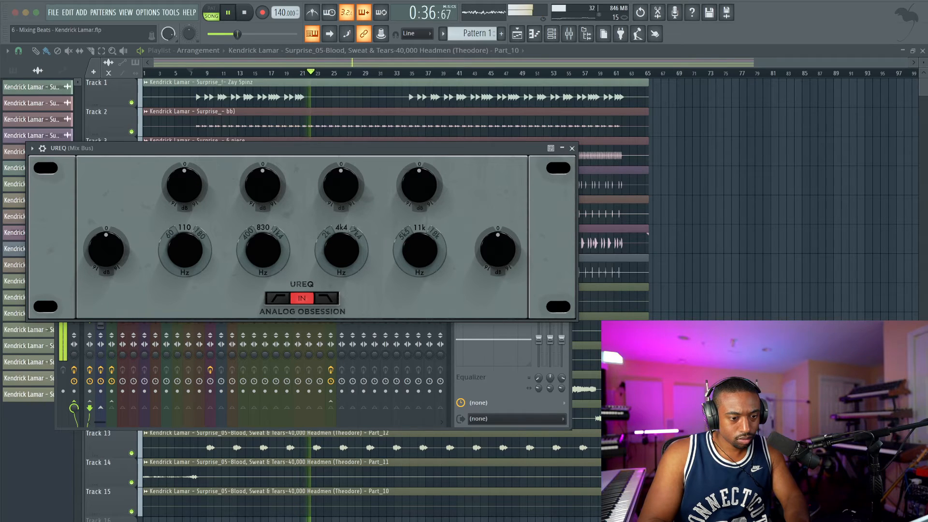
left_click_drag(417, 252, 416, 228)
mouse_move(419, 186)
left_mouse_down()
mouse_move(419, 153)
mouse_move(419, 187)
left_mouse_up()
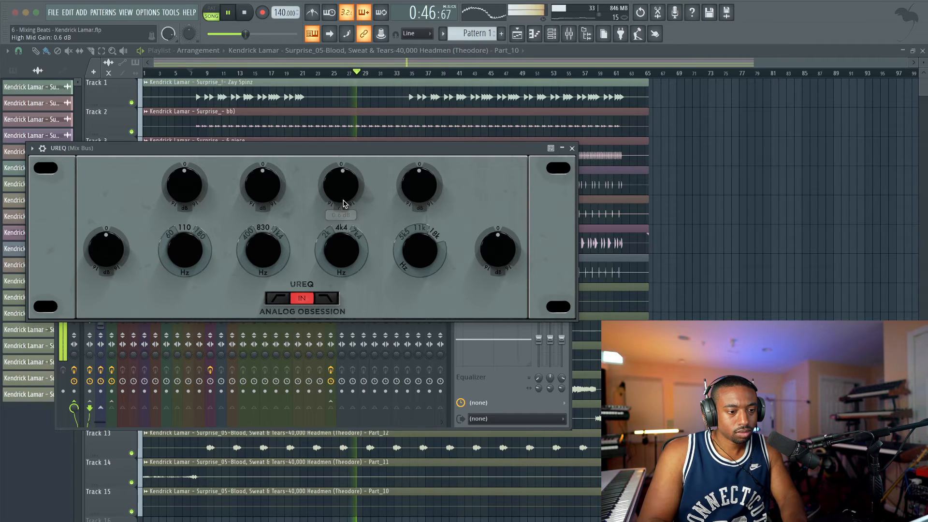
left_click(572, 148)
Lower the KICK's level slightly, and raise the low-mid gain of the Mix Bus UREQ to 0.5 dB.
left_click(210, 293)
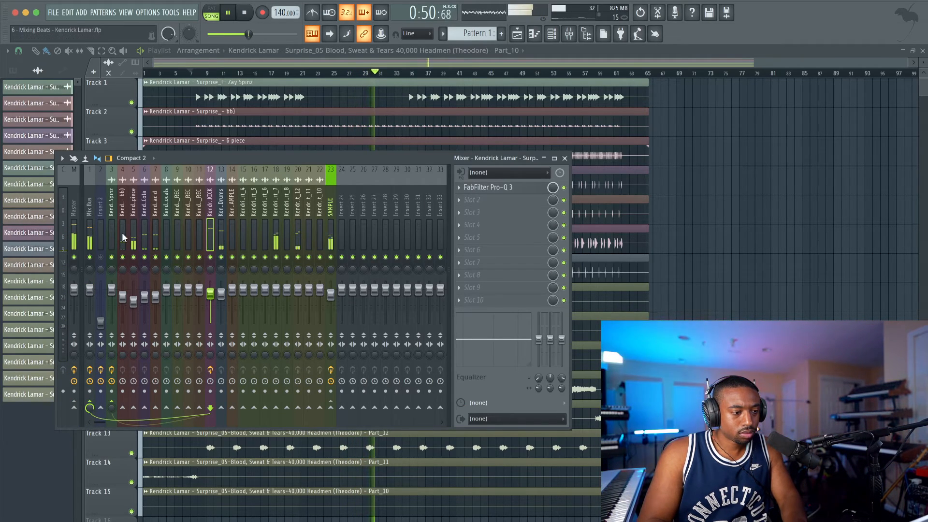
left_click(91, 223)
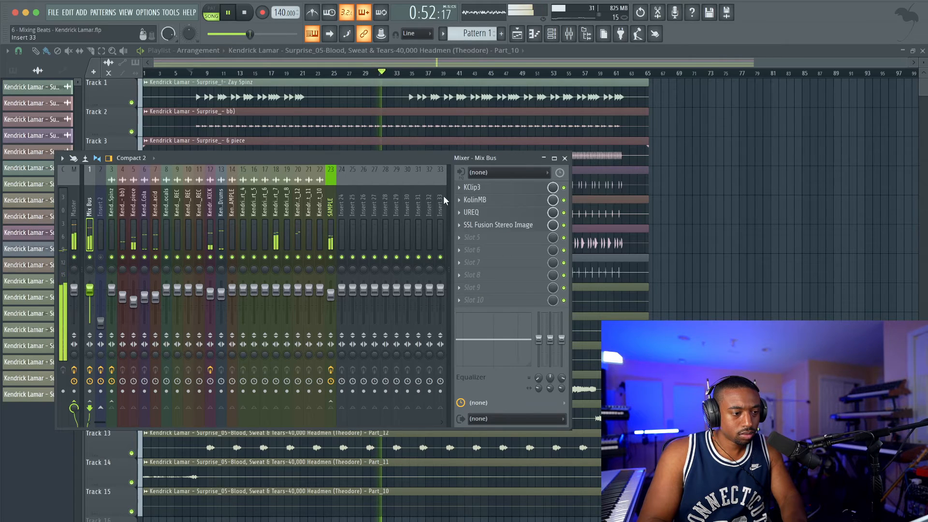
left_click(505, 213)
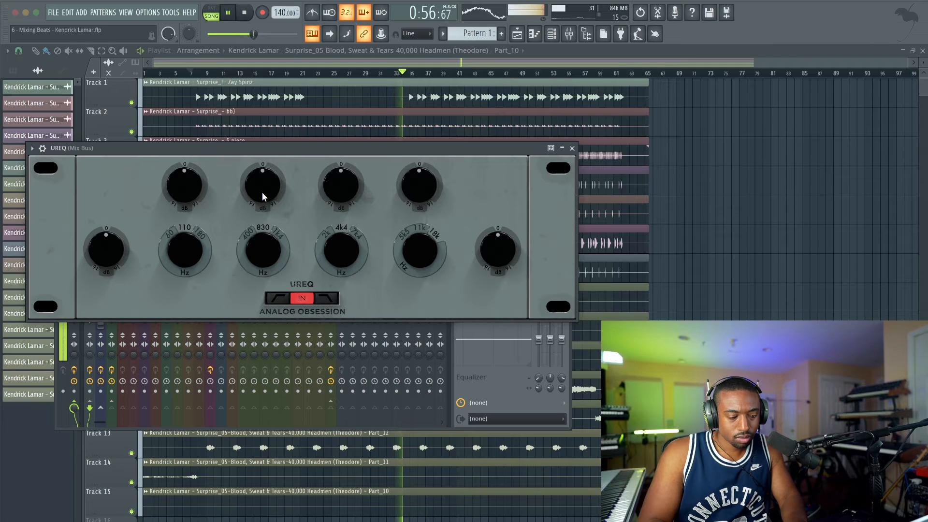
mouse_move(262, 185)
left_mouse_down()
mouse_move(263, 170)
mouse_move(263, 204)
mouse_move(262, 188)
left_mouse_up()
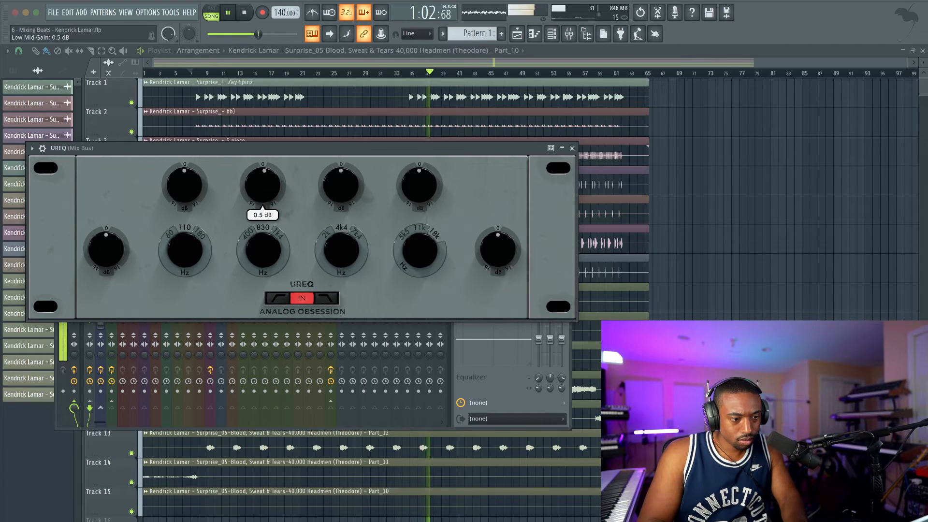
left_click(571, 148)
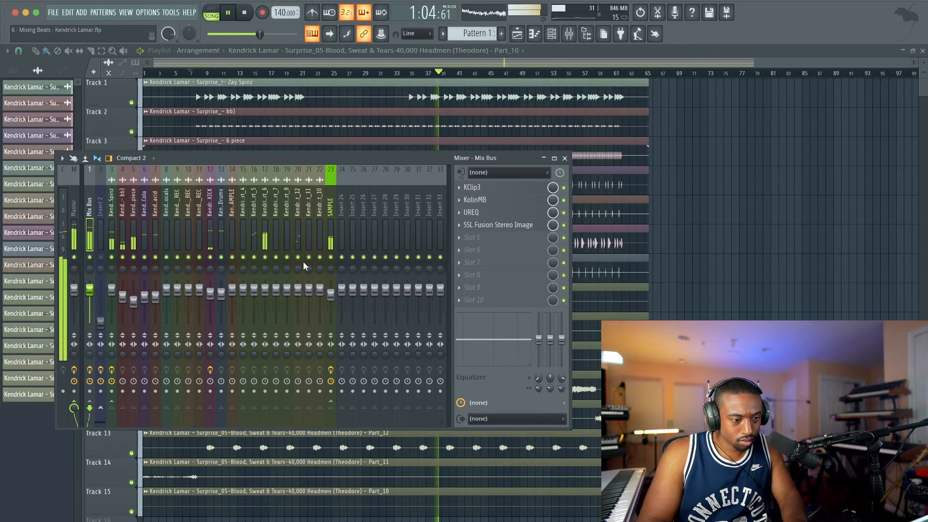
Reduce the low-mid gain in the SAMPLE track's UREQ, and close the plugin.
left_click(330, 231)
left_click(471, 199)
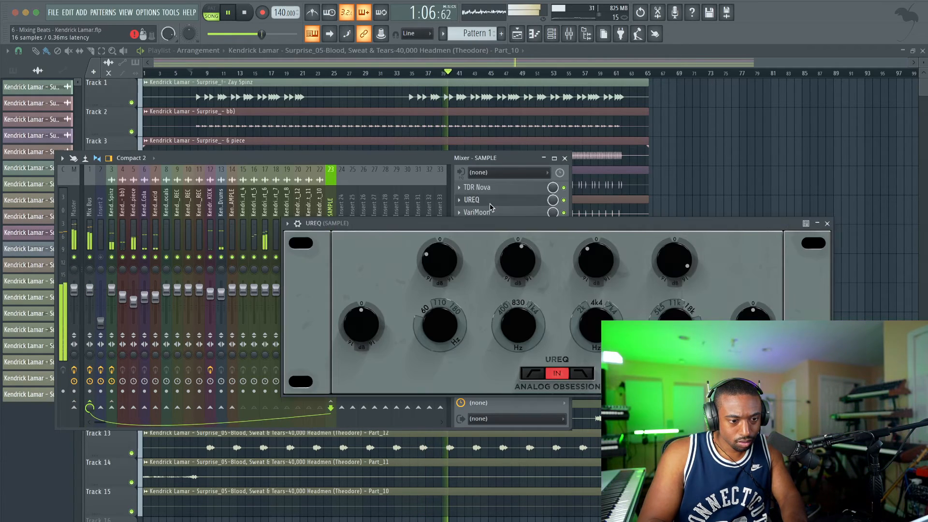
left_click_drag(518, 261, 517, 278)
left_click(827, 223)
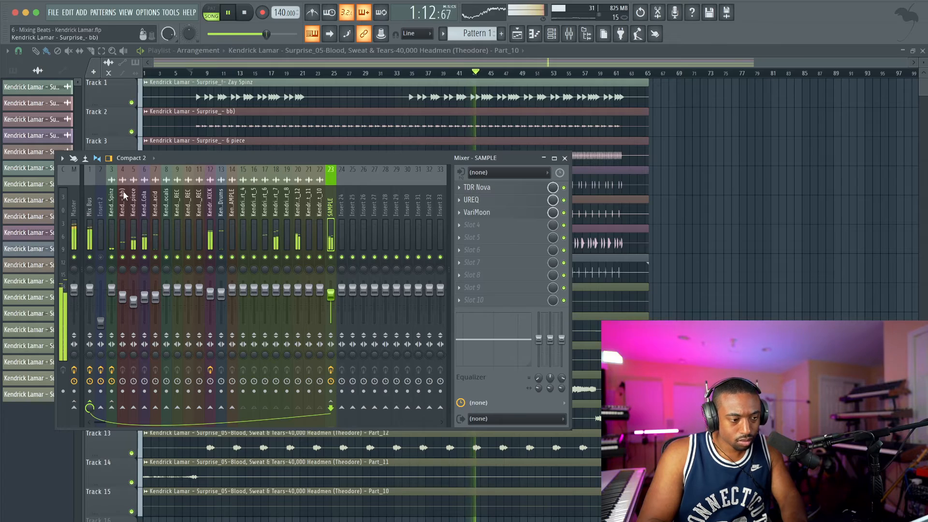
Audition low-band boosts at 110 Hz and 60 Hz in the Mix Bus UREQ, and settle on -0.8 dB at 180 Hz.
left_click(88, 209)
left_click(476, 212)
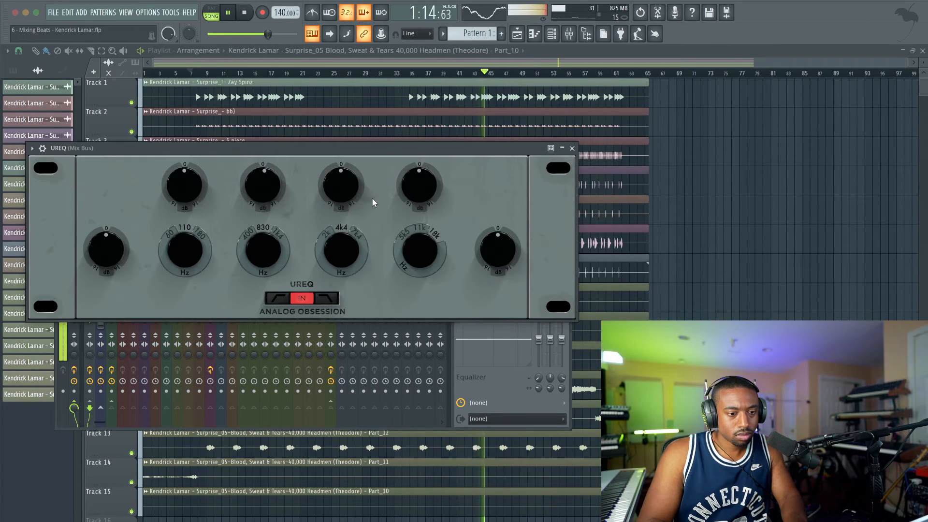
left_click_drag(184, 185, 185, 232)
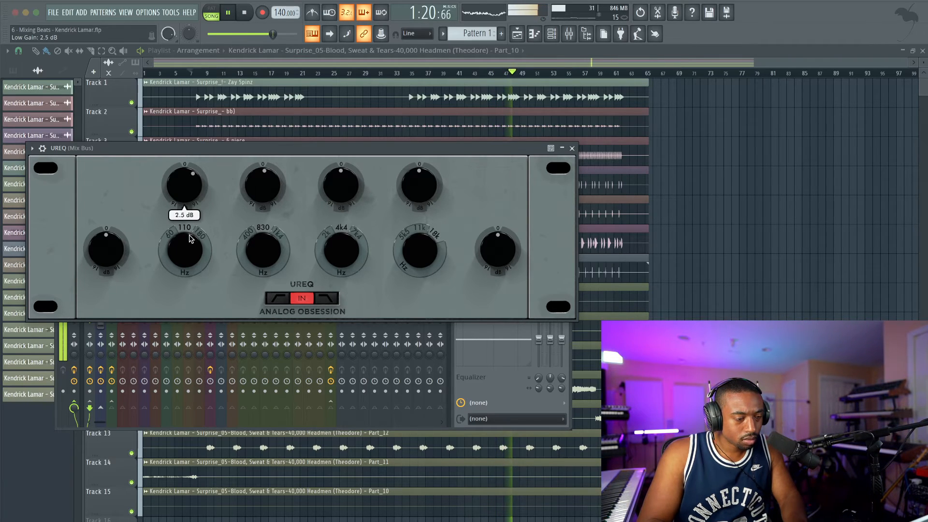
left_click_drag(184, 185, 184, 175)
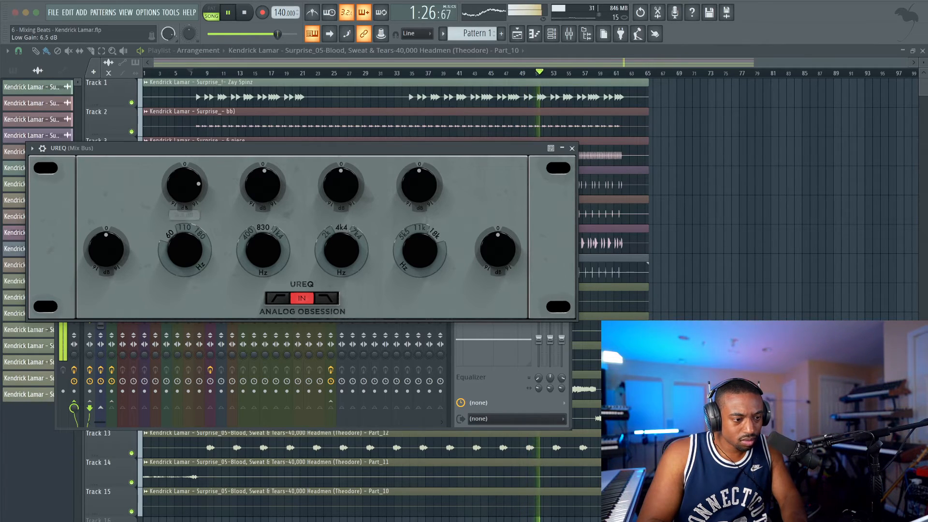
left_click_drag(184, 250, 184, 231)
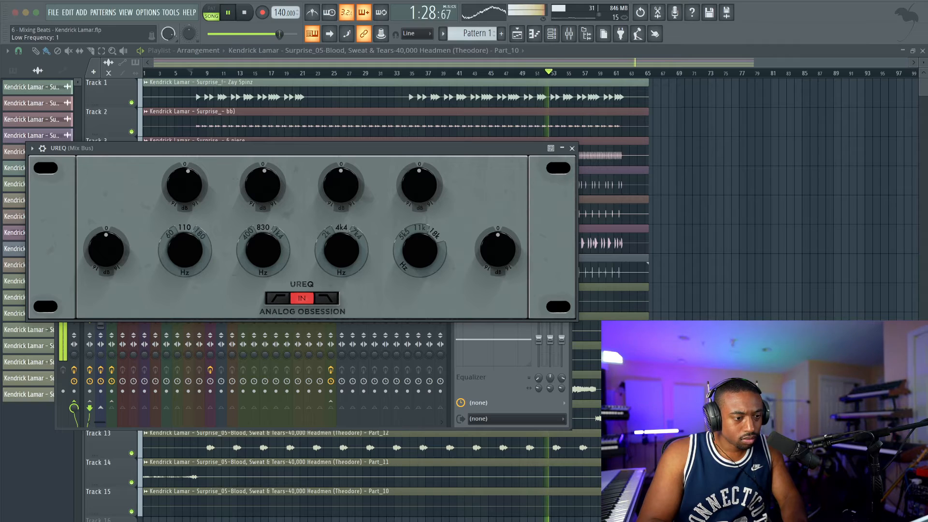
left_click_drag(184, 185, 184, 195)
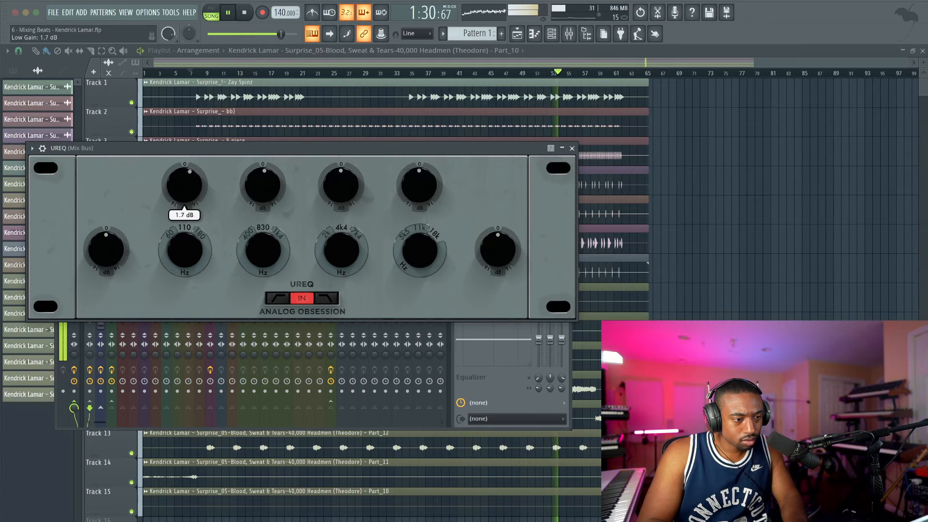
left_click_drag(196, 245, 196, 233)
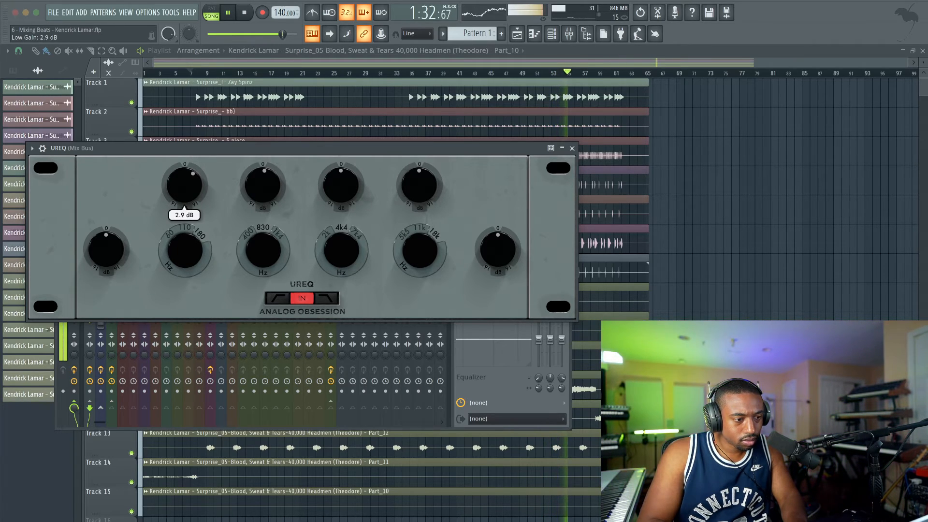
left_click_drag(184, 185, 184, 183)
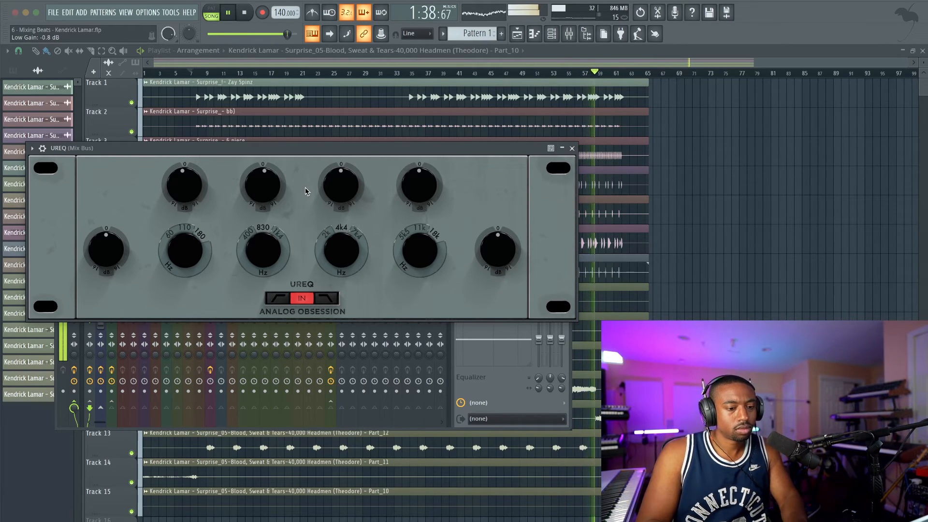
left_click(571, 148)
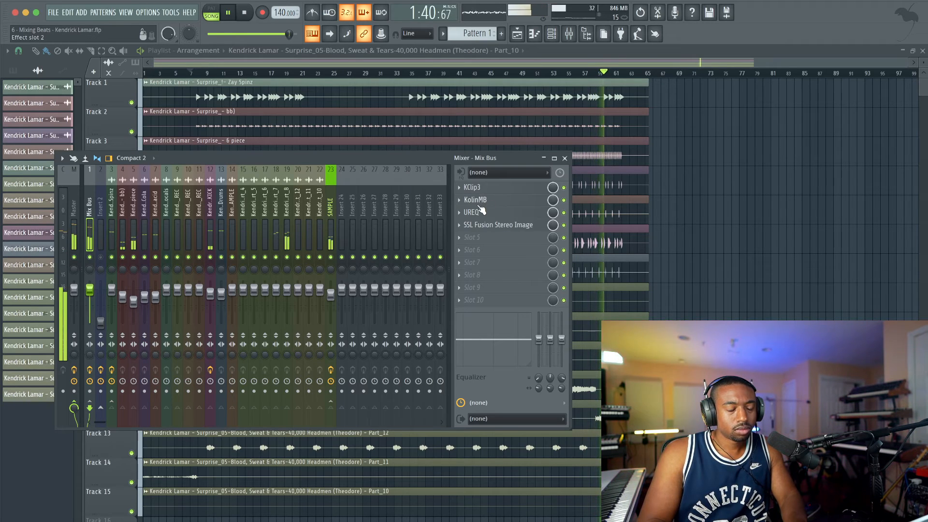
Toggle the Mix Bus UREQ for comparison and replay the beat from about bar 8 to hear the mix.
left_click(564, 213)
left_click(193, 73)
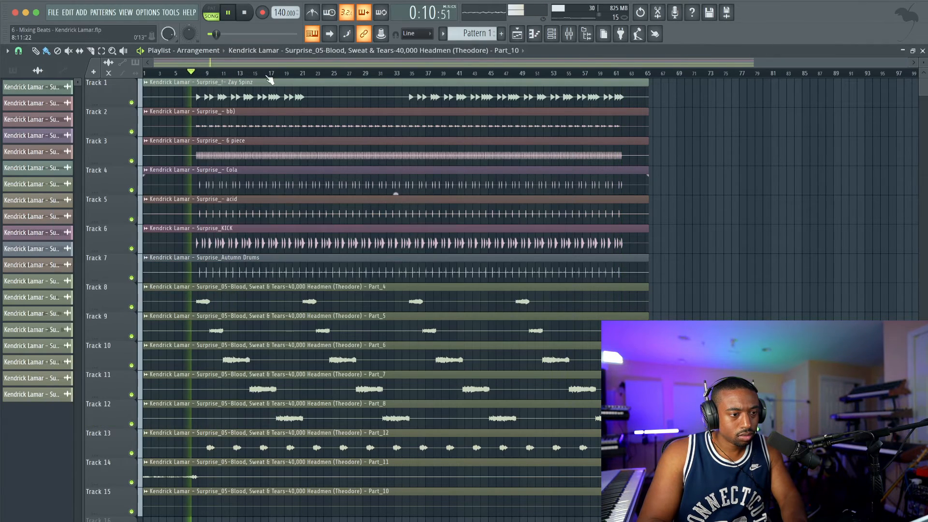
left_click(568, 34)
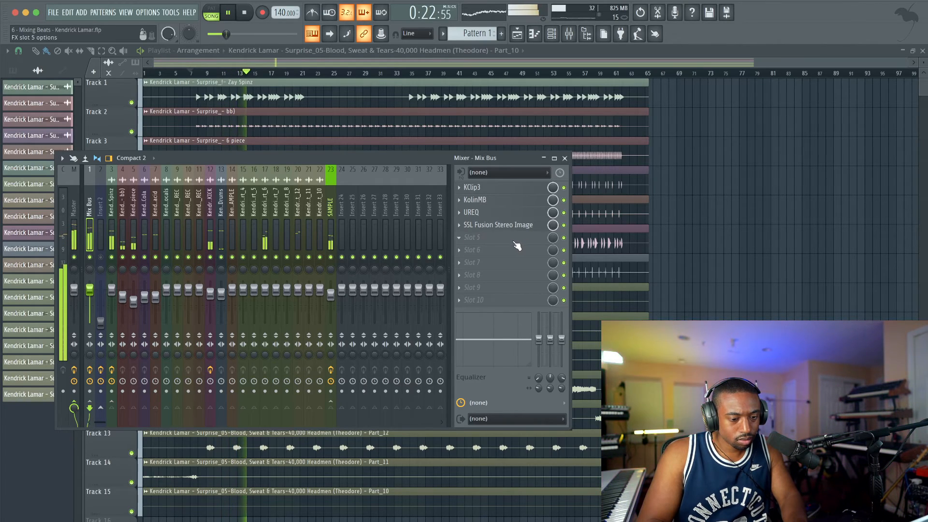
key("F9")
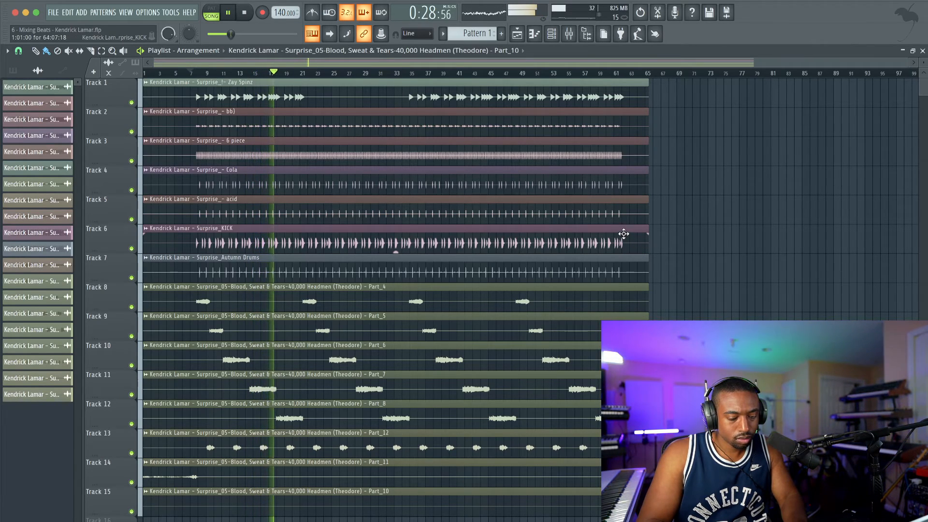
Load Weiss Deess in slot 5 of the Mix Bus, and solo its high band with a -22.0 dB threshold.
left_click(570, 41)
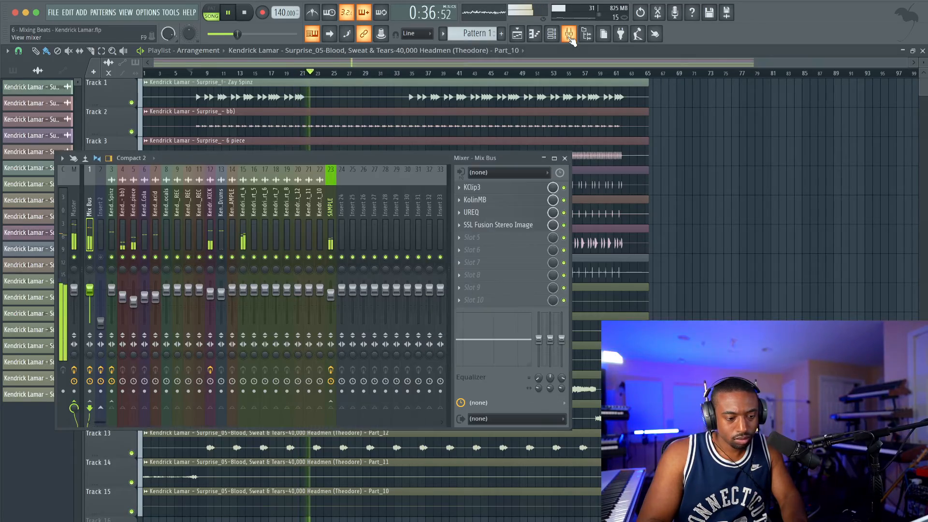
left_click(511, 238)
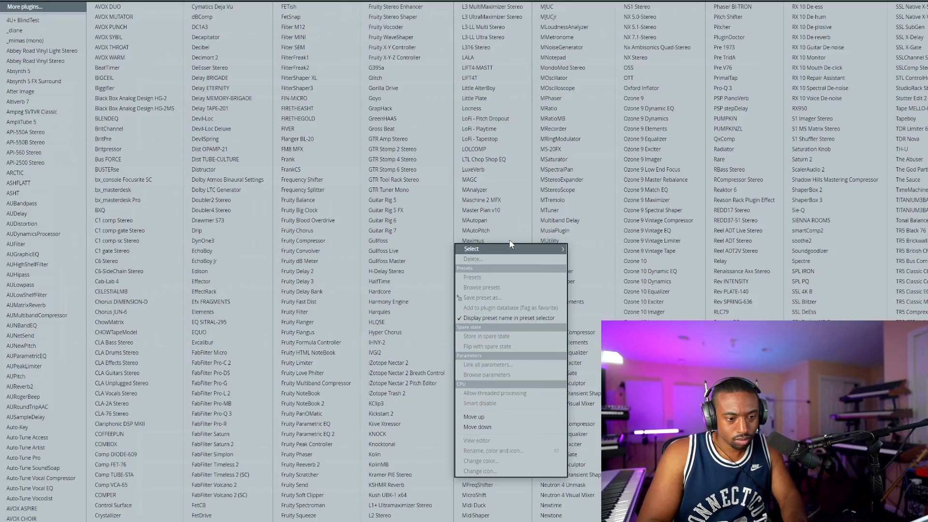
scroll(510, 244, "down", 10)
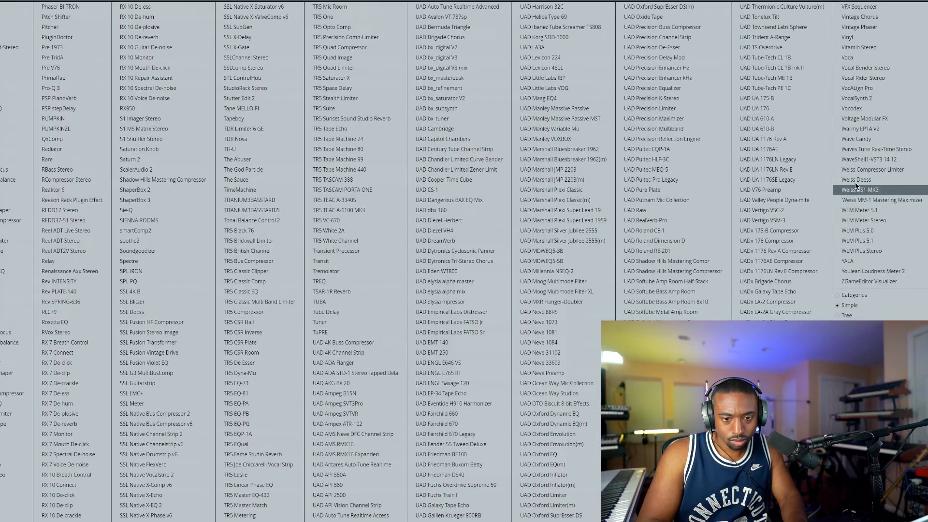
left_click(858, 179)
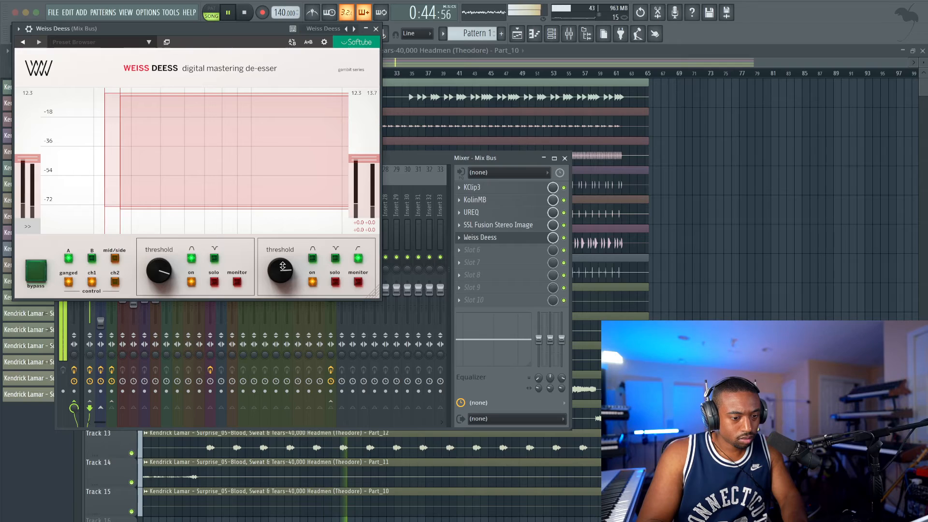
left_click(336, 283)
left_click_drag(278, 272, 274, 283)
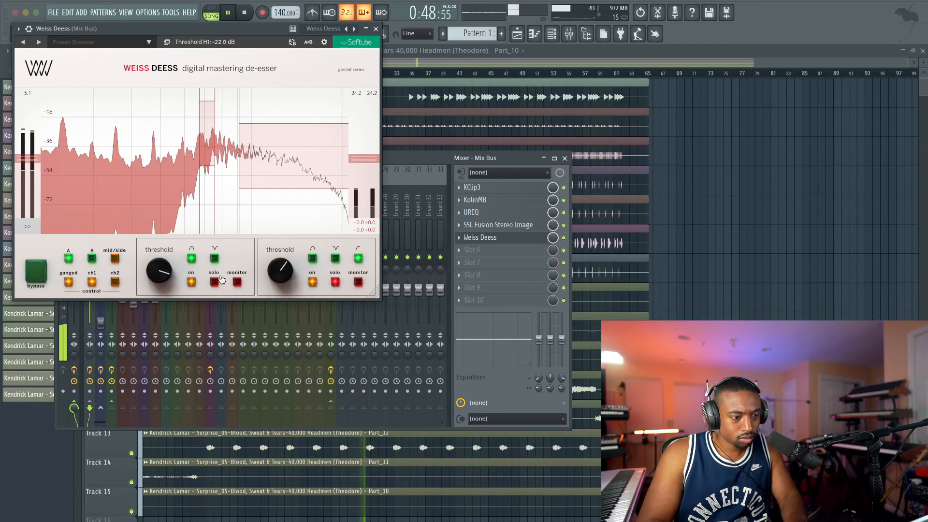
Solo the Weiss Deess low band, shift it to lower frequencies with a width of 1 1/3 octaves, and set its threshold to -21.0 dB.
left_click(214, 282)
left_click_drag(154, 271, 152, 277)
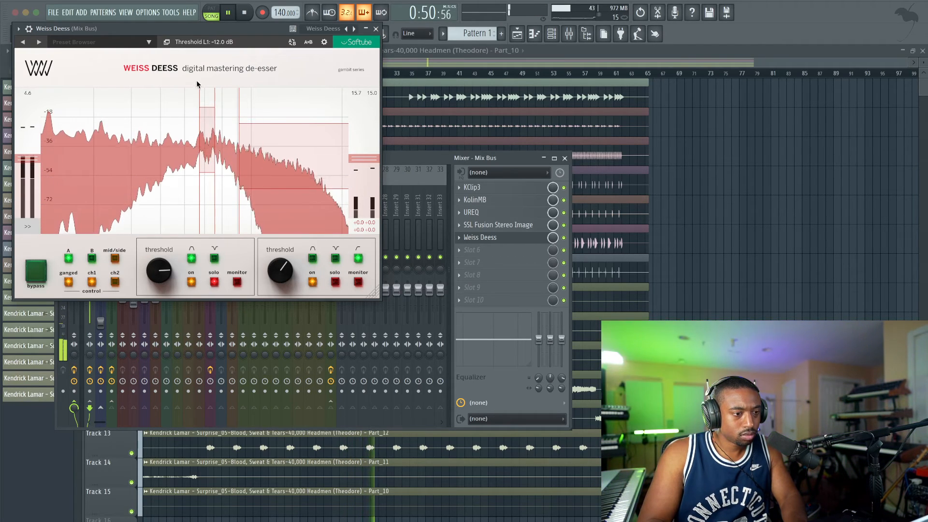
left_click_drag(204, 101, 129, 101)
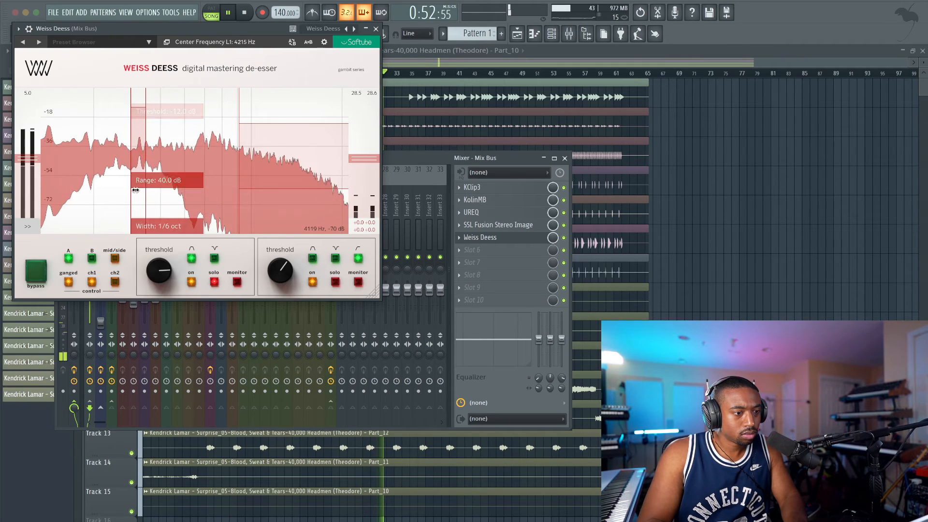
left_click_drag(116, 190, 149, 181)
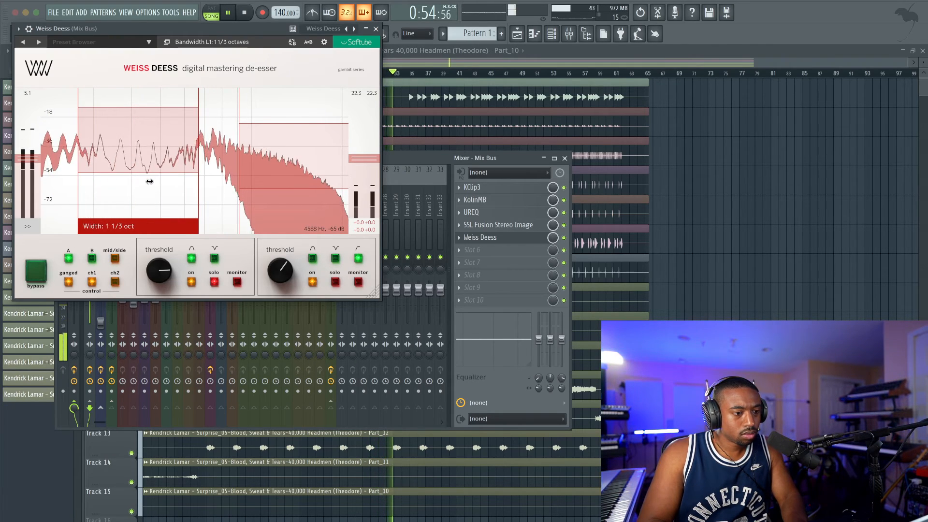
left_click_drag(159, 271, 163, 281)
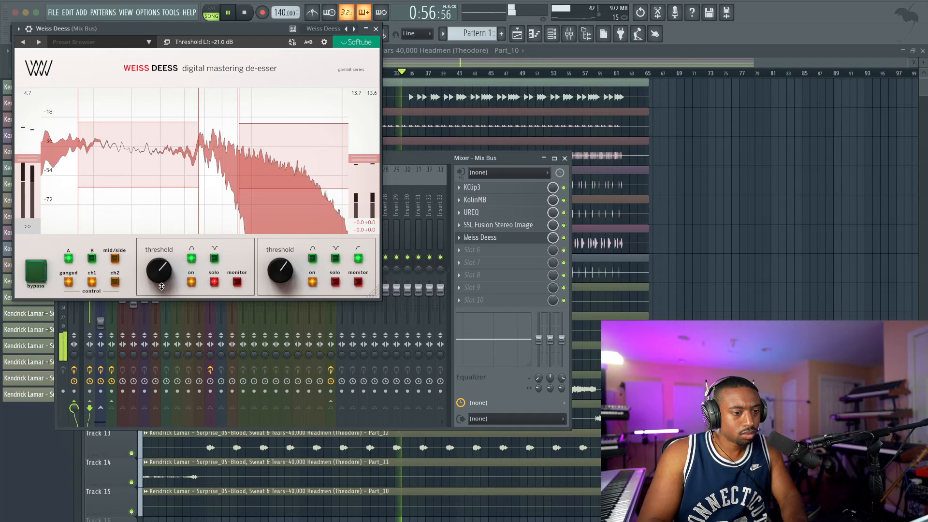
Unsolo both Weiss Deess bands, setting the low band's threshold to -26.0 dB and the high band's to -25.0 dB.
left_click(214, 284)
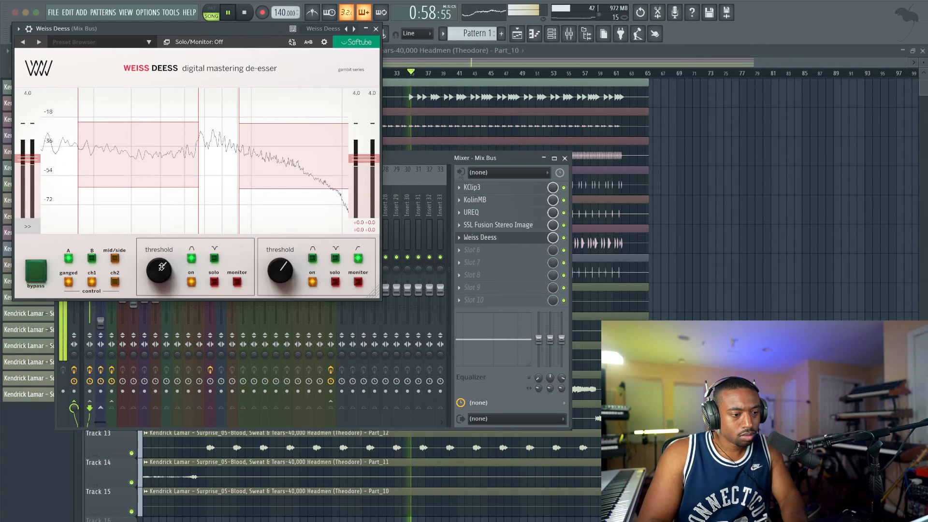
left_click_drag(157, 274, 157, 276)
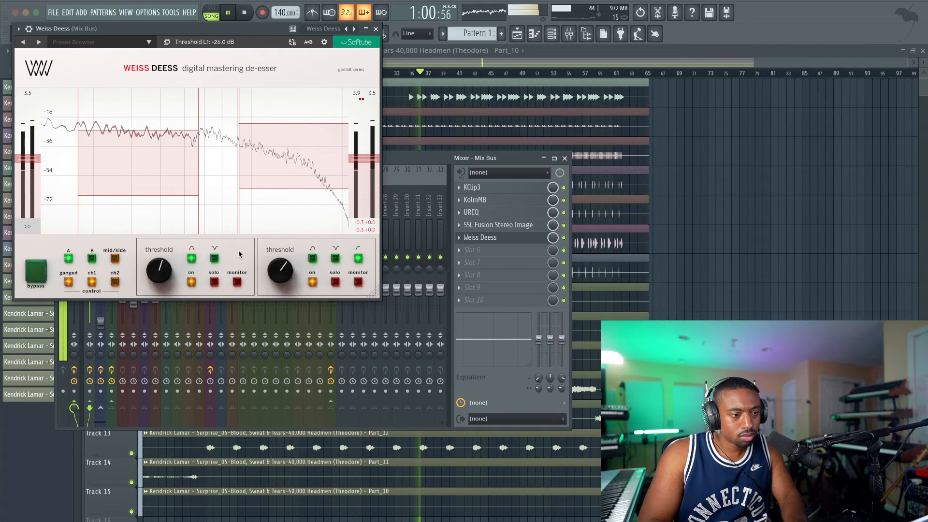
left_click(335, 283)
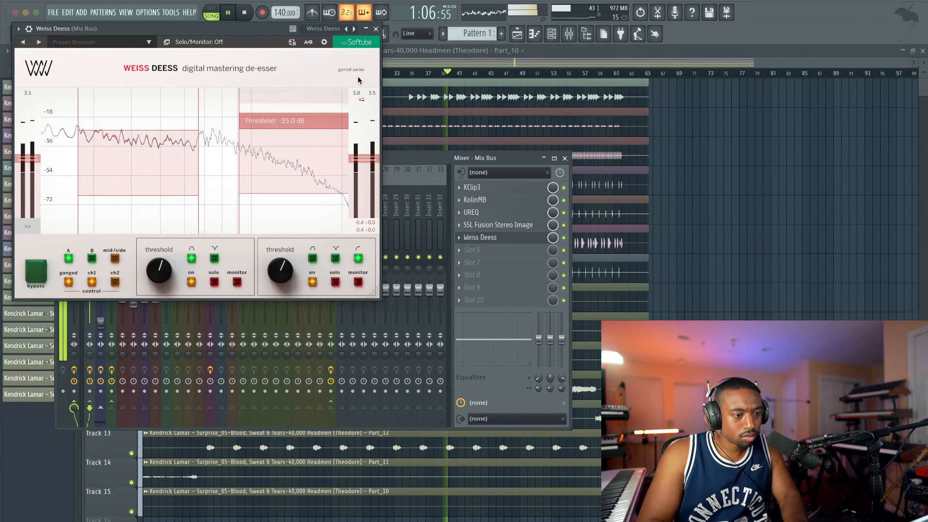
left_click(376, 28)
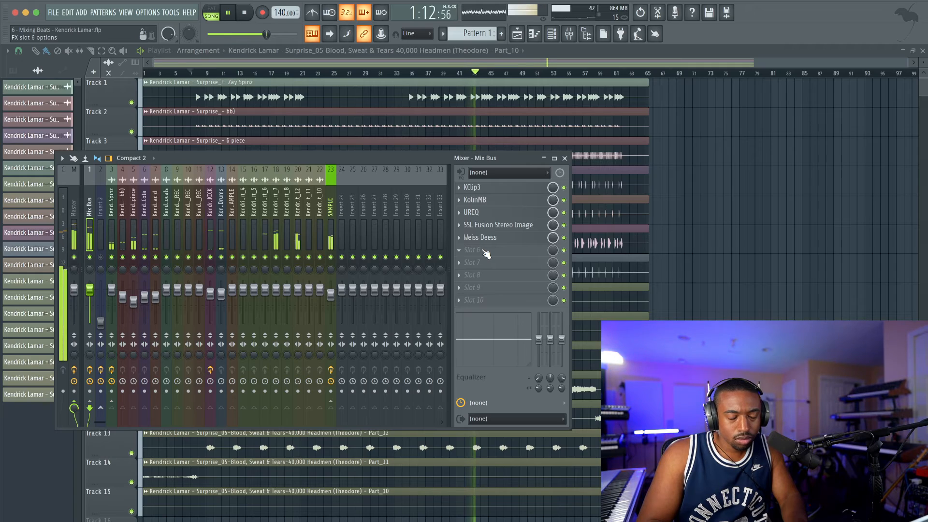
Raise the gain of the Zay Spinz clip on Track 1 to 1.9 dB and save the project.
key("F9")
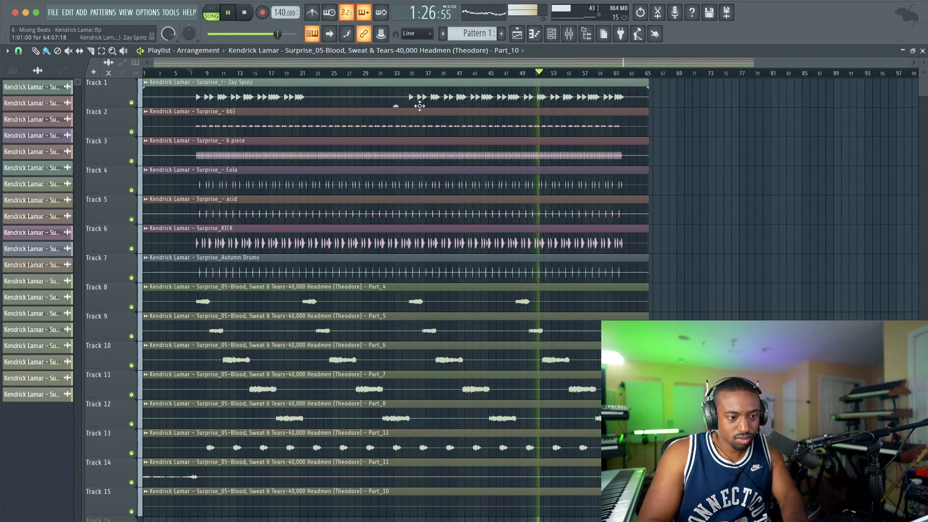
left_click_drag(396, 105, 396, 103)
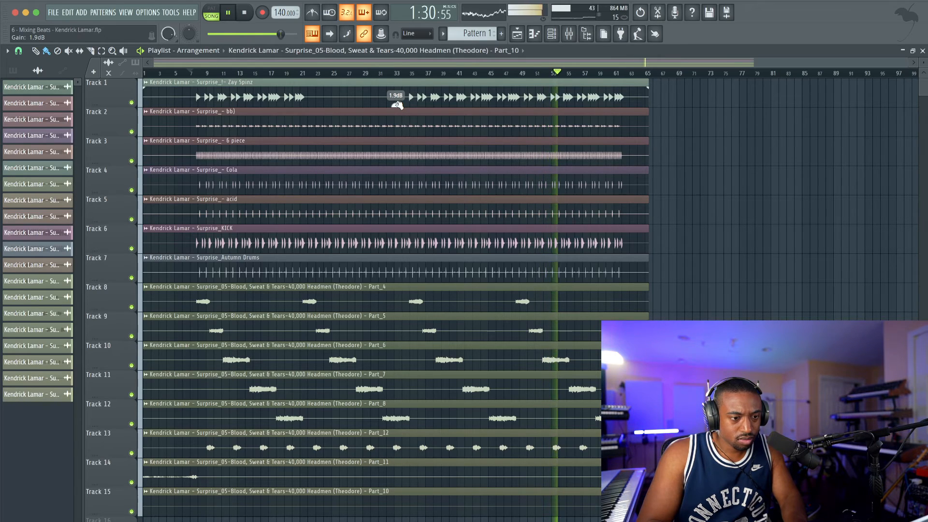
key("ctrl+s")
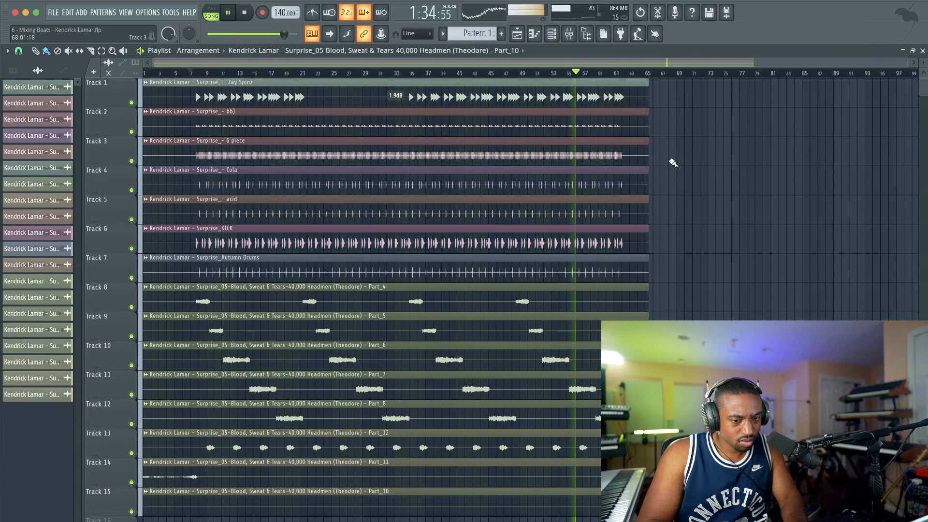
Replay the beat from about bar 5, raise the Insert 2 fader to the Mix Bus fader's level for comparison, and save.
left_click(573, 36)
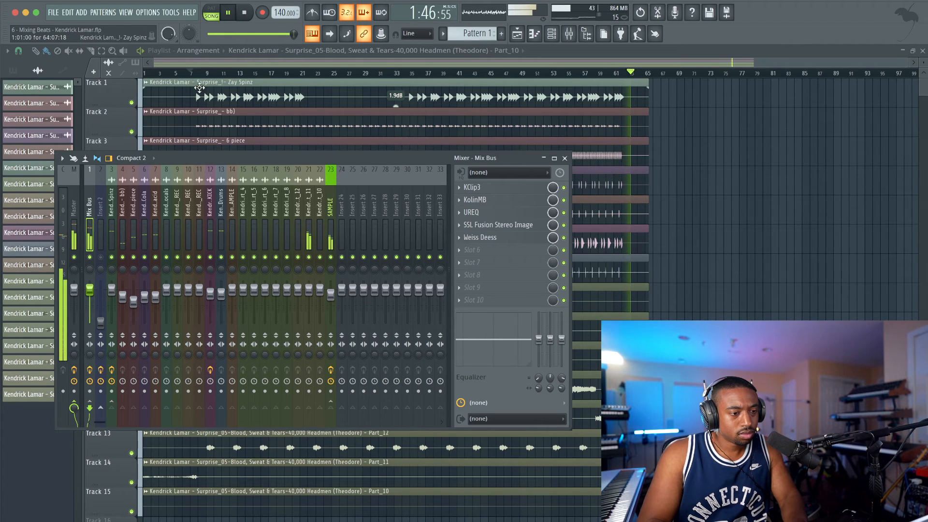
left_click(178, 76)
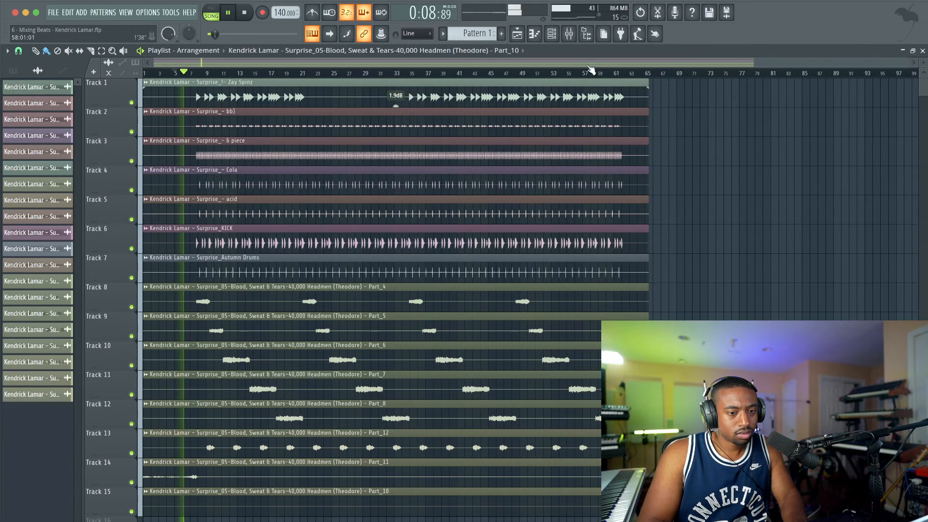
left_click(574, 39)
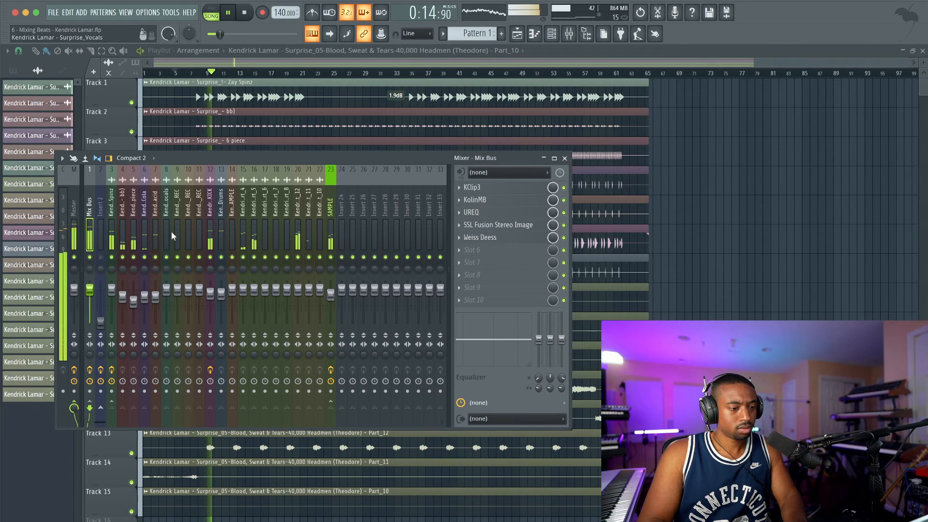
key("space")
left_click(100, 257)
left_click_drag(100, 322, 101, 289)
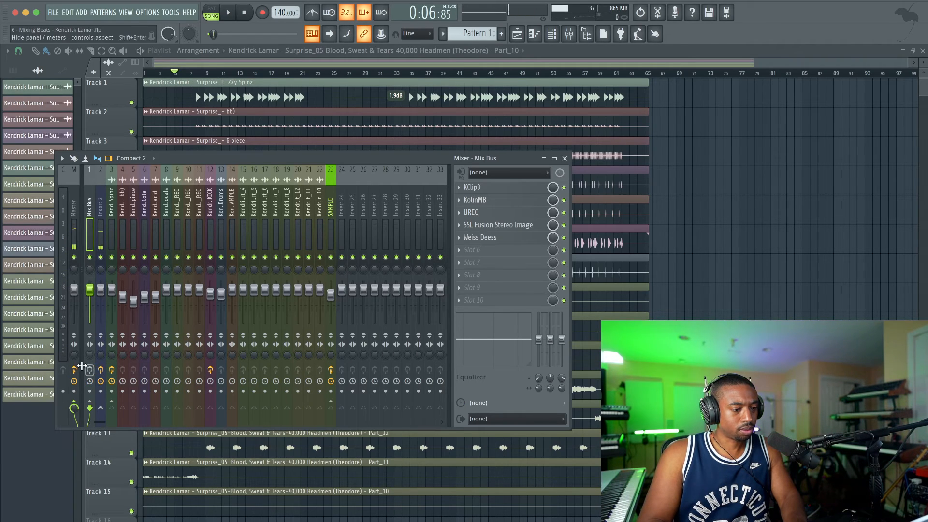
key("space")
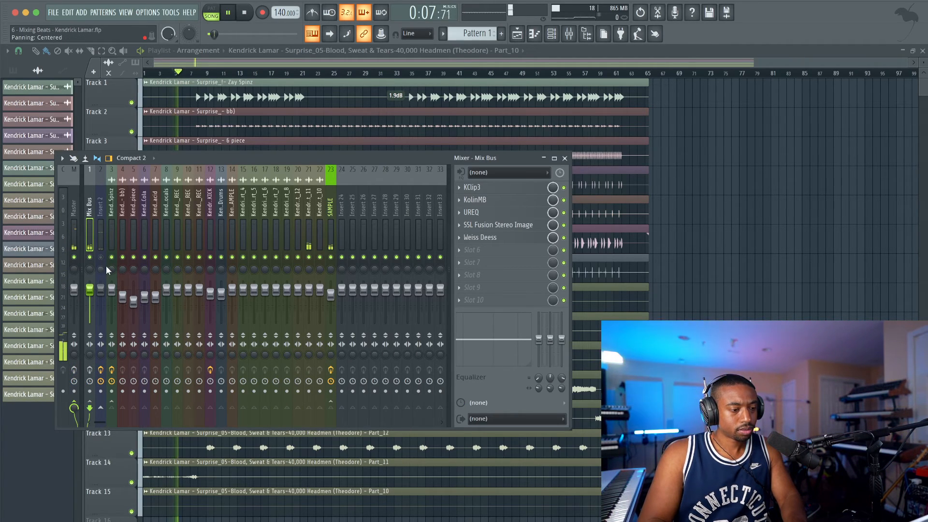
key("ctrl+s")
key("F9")
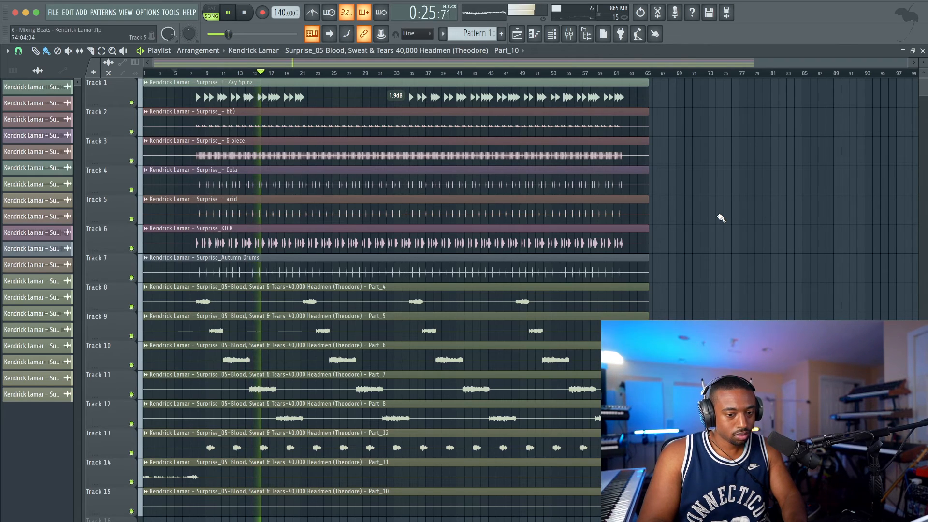
Raise the L2 Ultramaximizer threshold on the Master slightly while the beat plays.
left_click(570, 37)
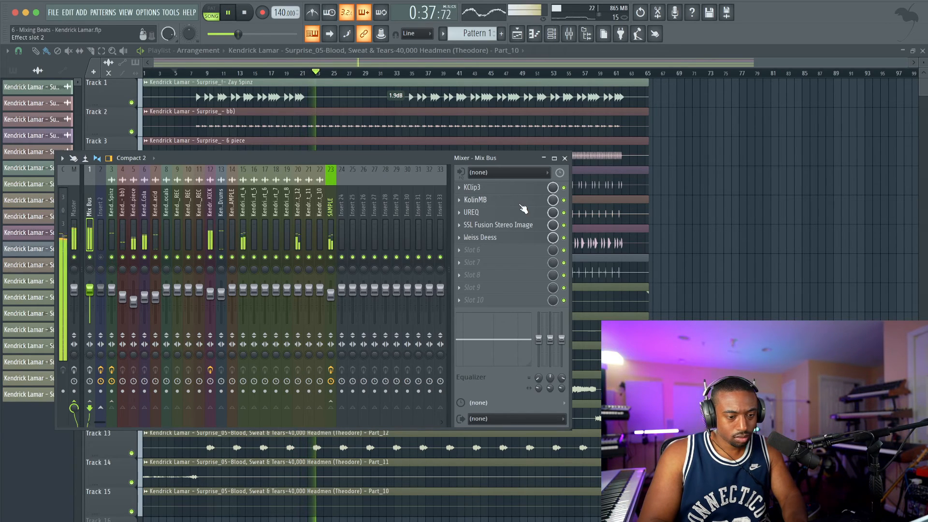
left_click(563, 158)
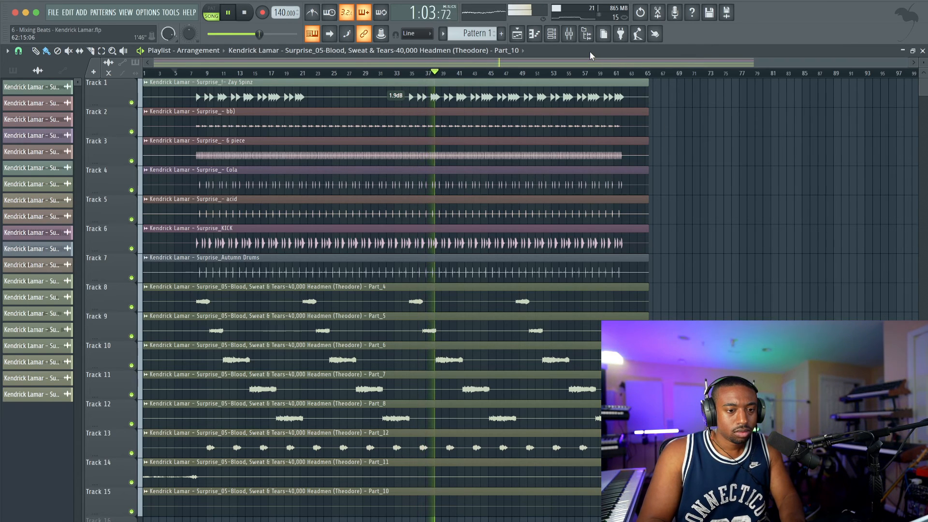
left_click(575, 38)
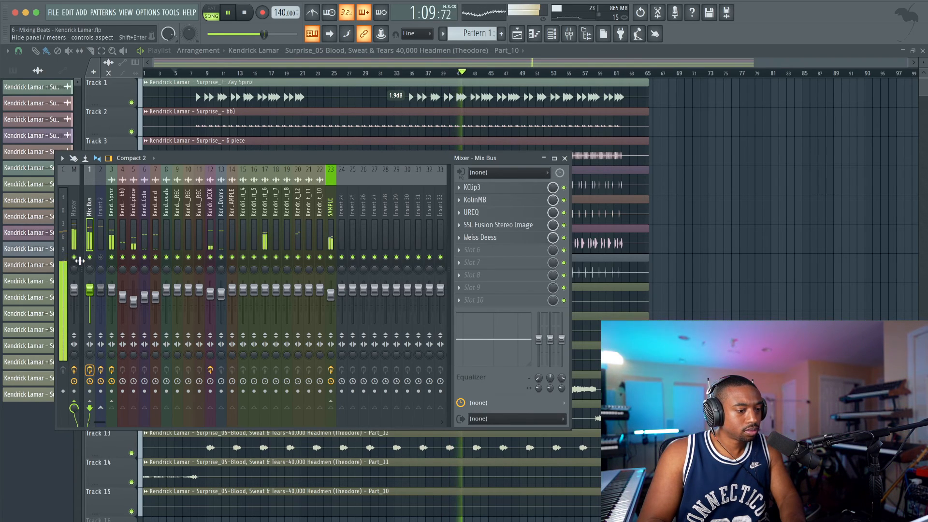
left_click(74, 232)
left_click(476, 187)
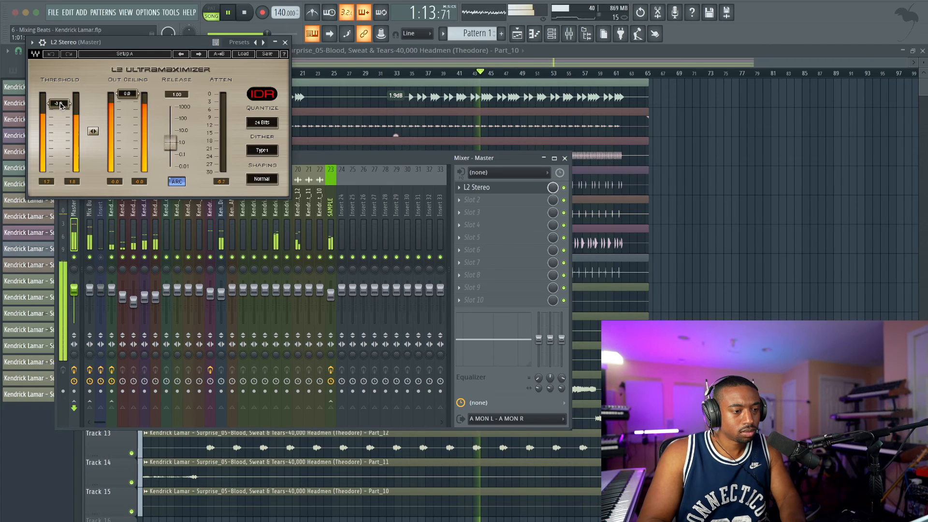
left_click_drag(60, 105, 59, 102)
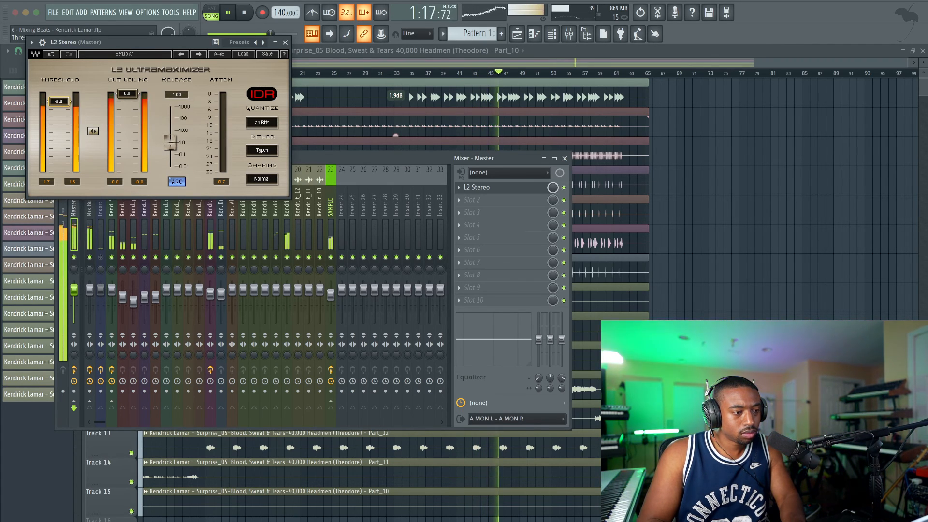
left_click(286, 42)
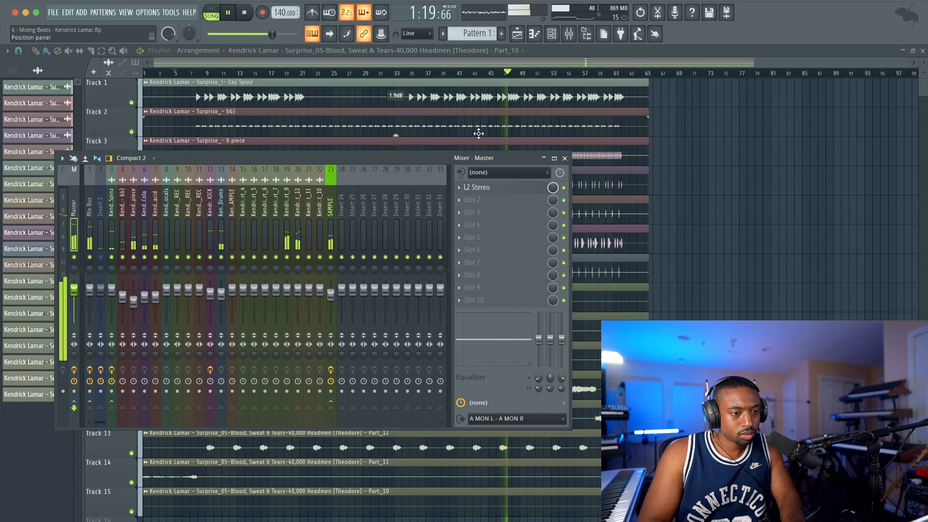
key("F9")
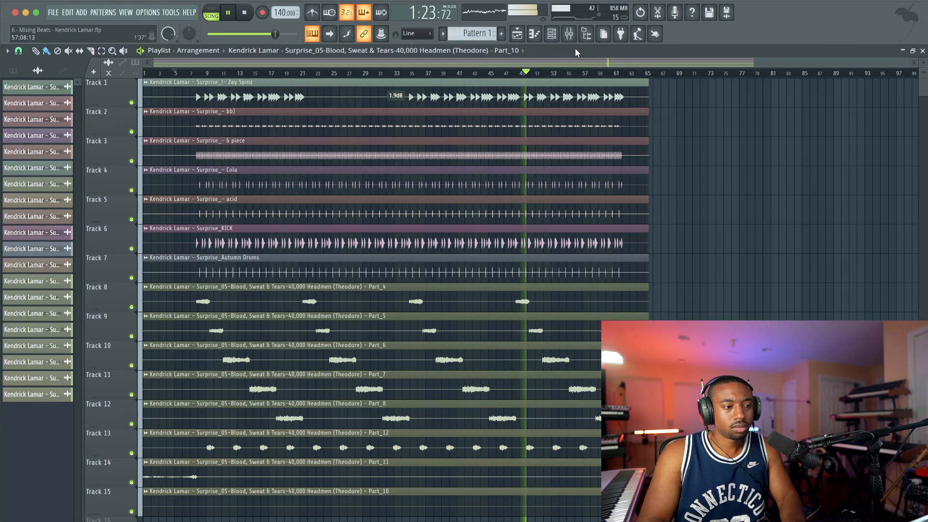
Check the Master's L2 limiter and the Mix Bus KClip3 settings while the beat plays.
left_click(569, 34)
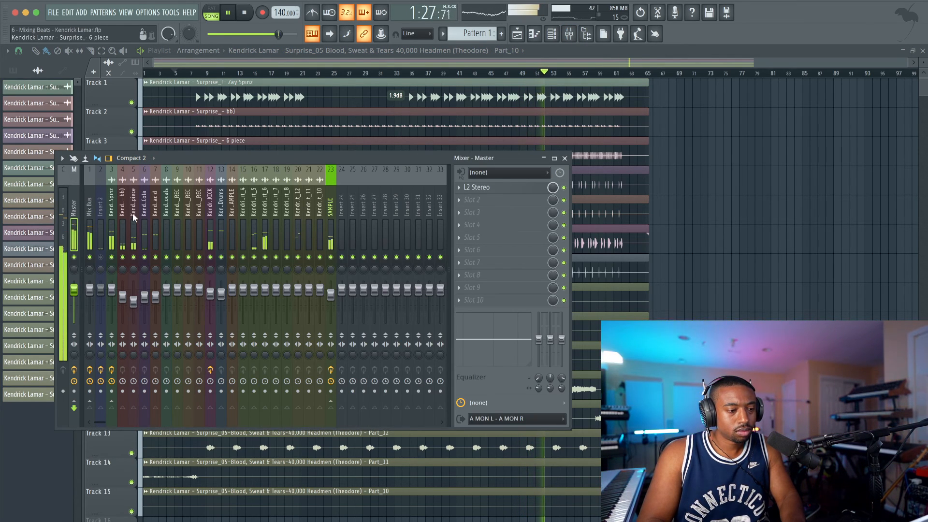
left_click(478, 187)
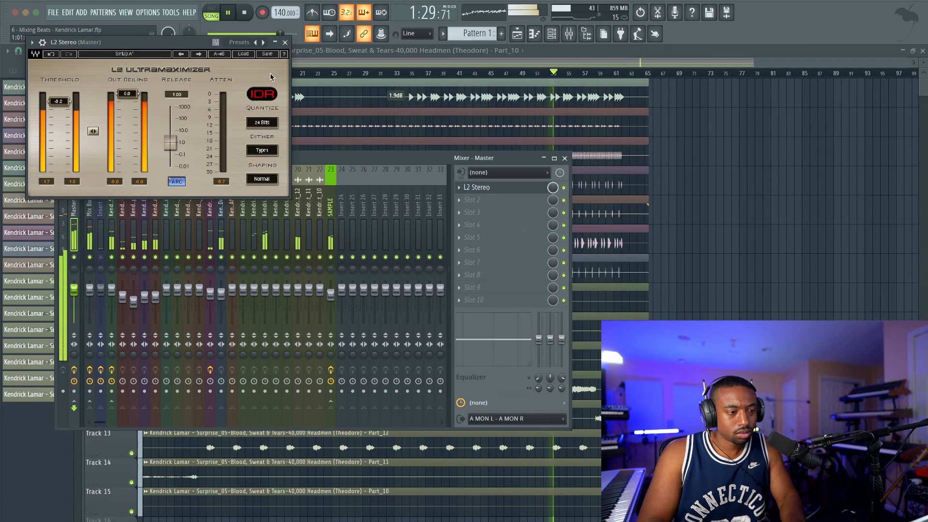
left_click(285, 42)
left_click(94, 207)
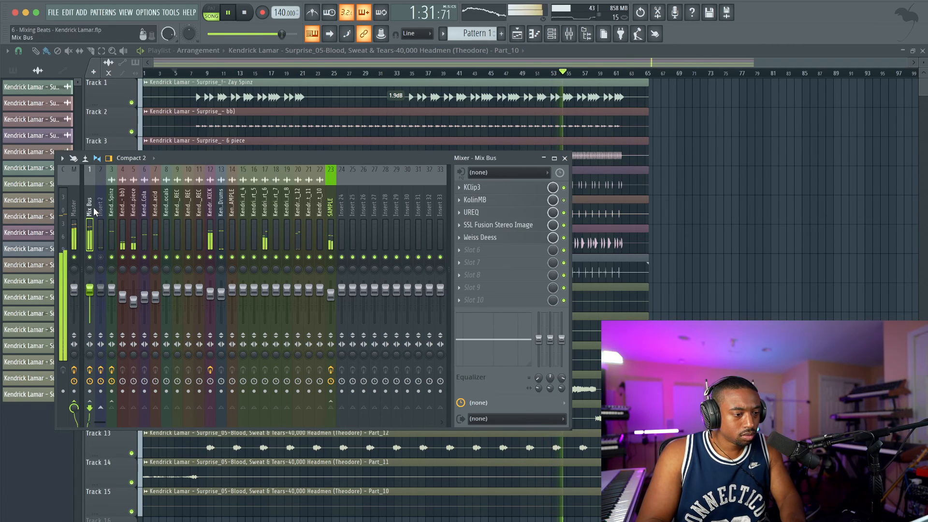
left_click(479, 187)
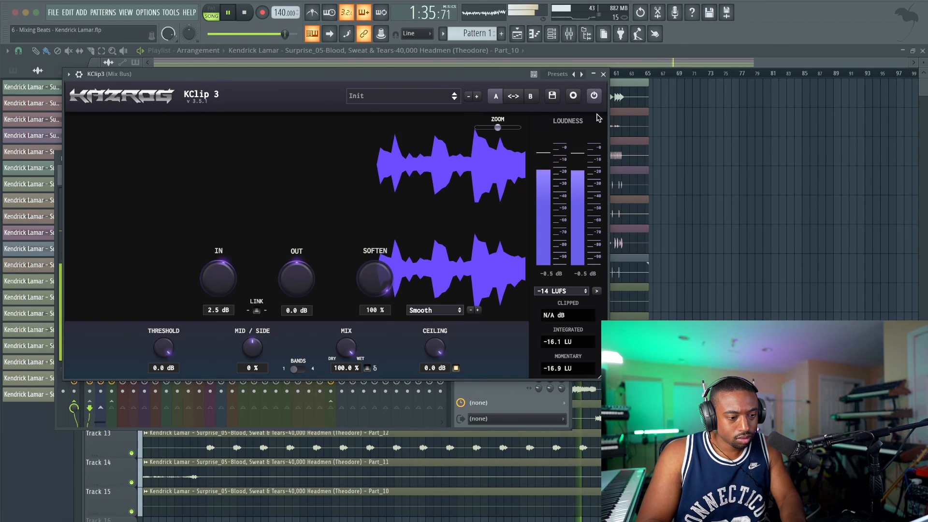
left_click(603, 75)
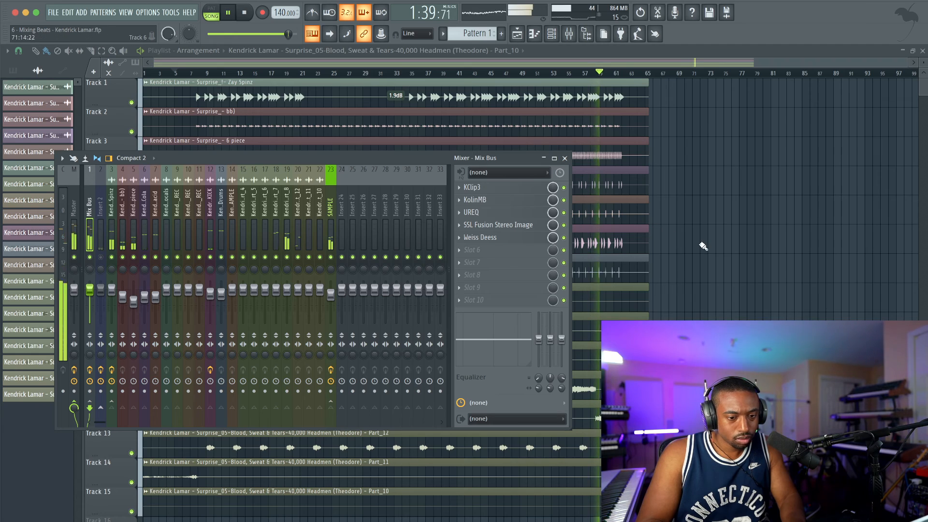
key("F9")
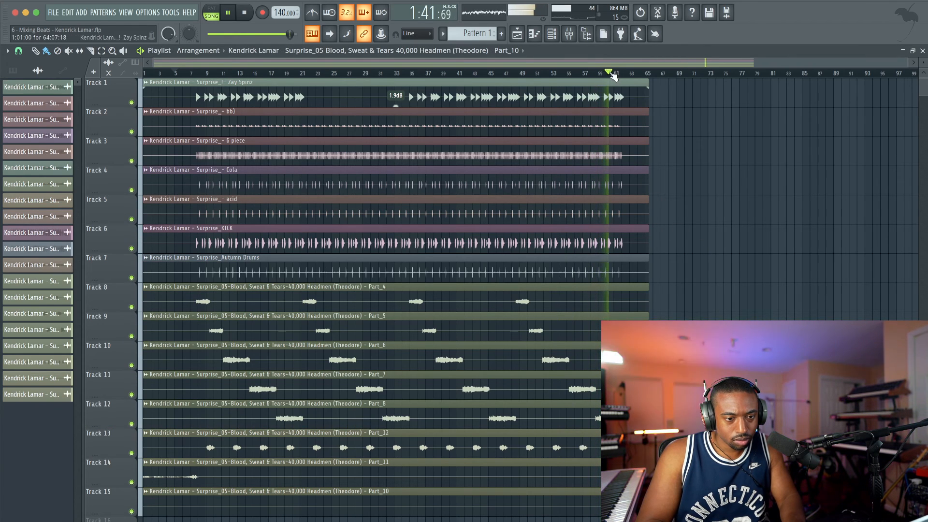
Replay the beat from near its start and check the SAMPLE channel's effects chain.
left_click(575, 40)
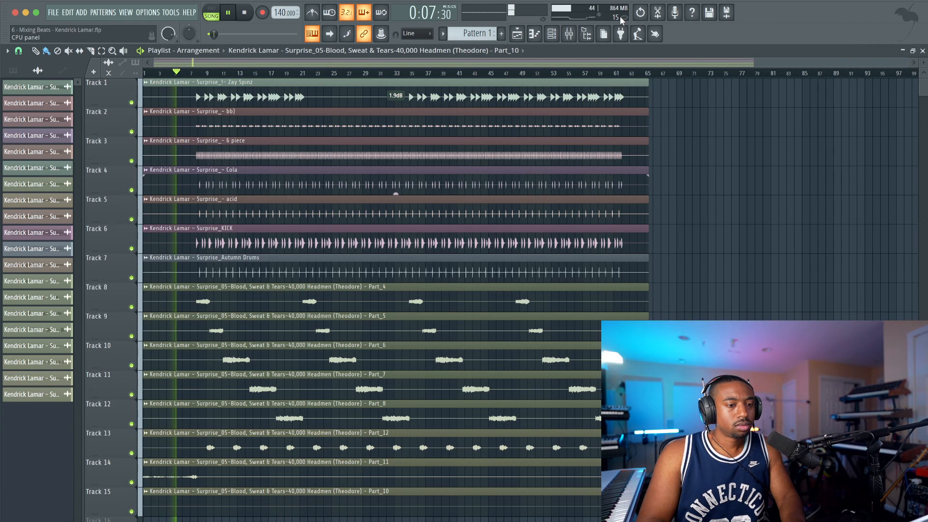
left_click(568, 35)
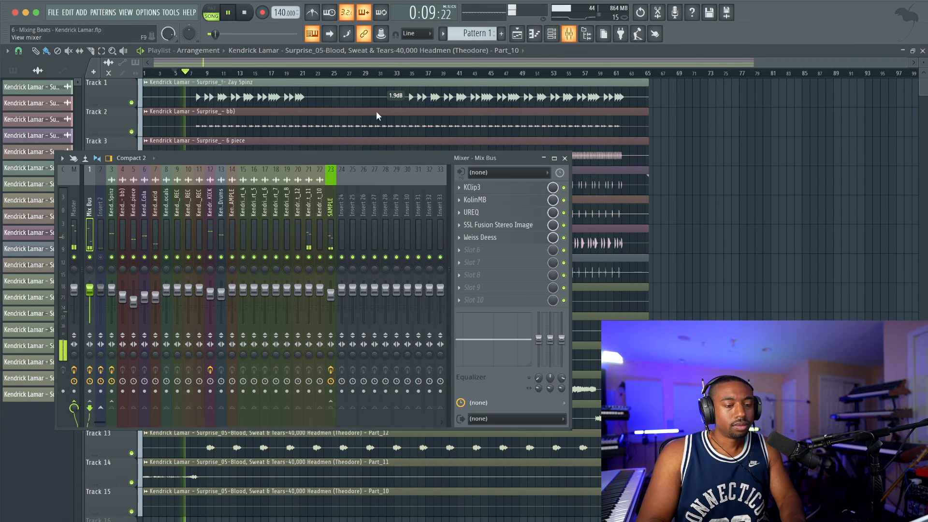
left_click(330, 214)
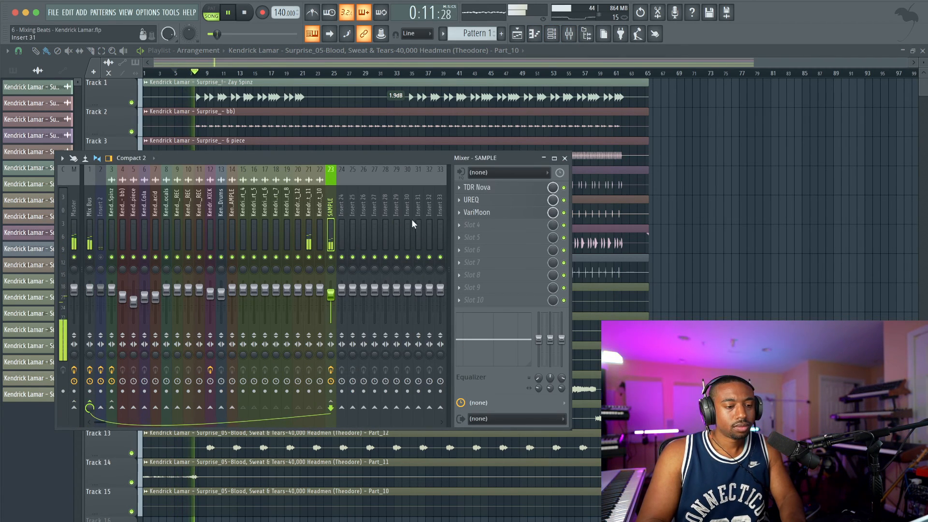
left_click(565, 158)
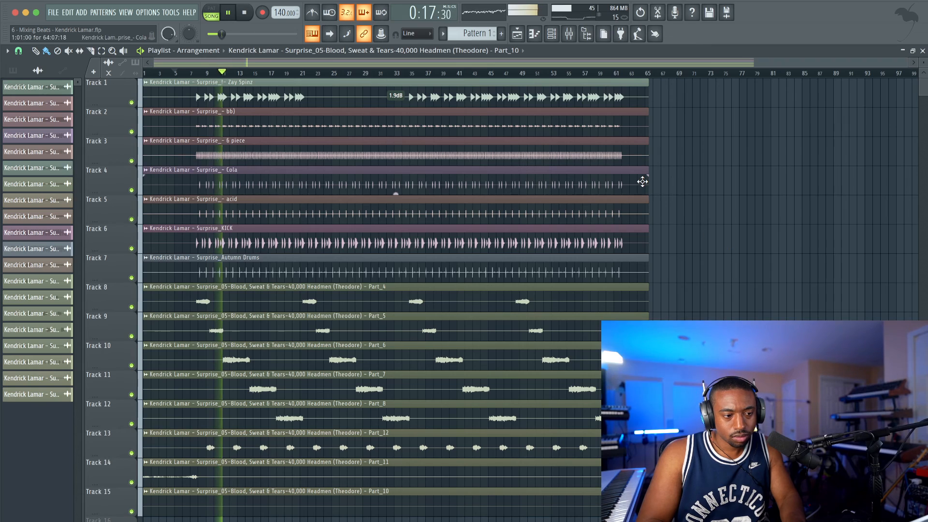
Set the high cut of soothe2 on the Zay Spinz channel to 235 Hz and save the project.
left_click(570, 35)
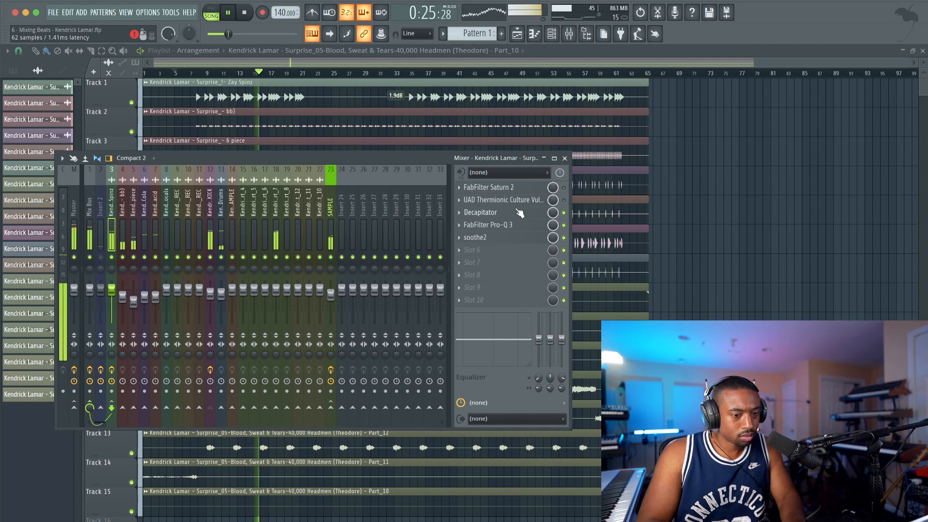
left_click(478, 237)
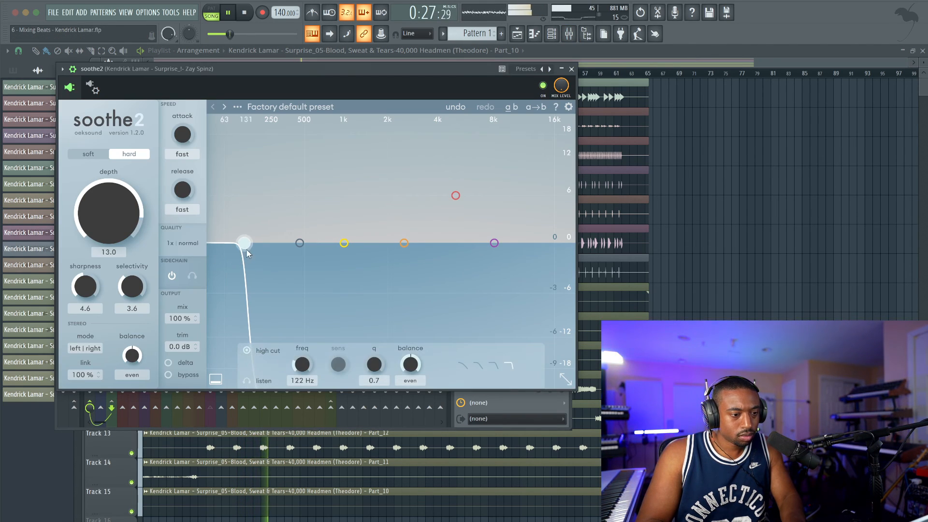
left_click_drag(247, 253, 269, 248)
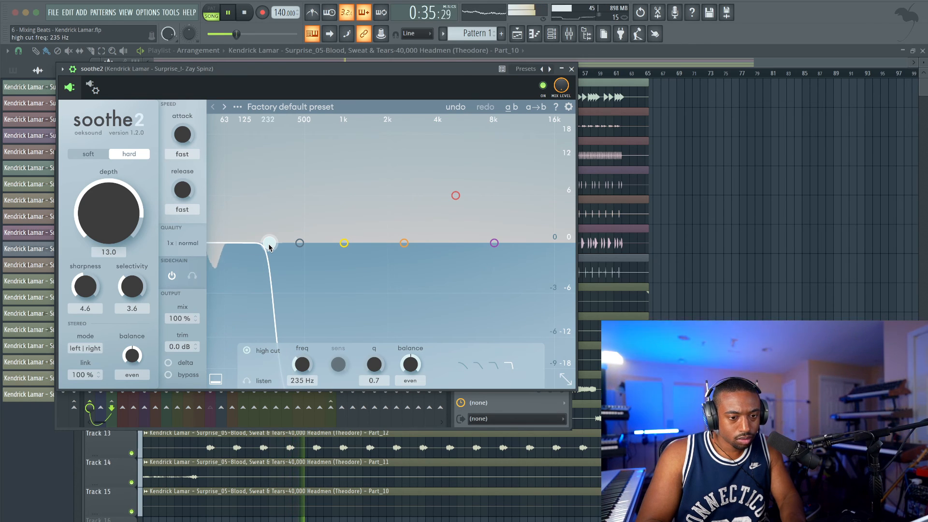
left_click(572, 69)
key("F9")
key("super+s")
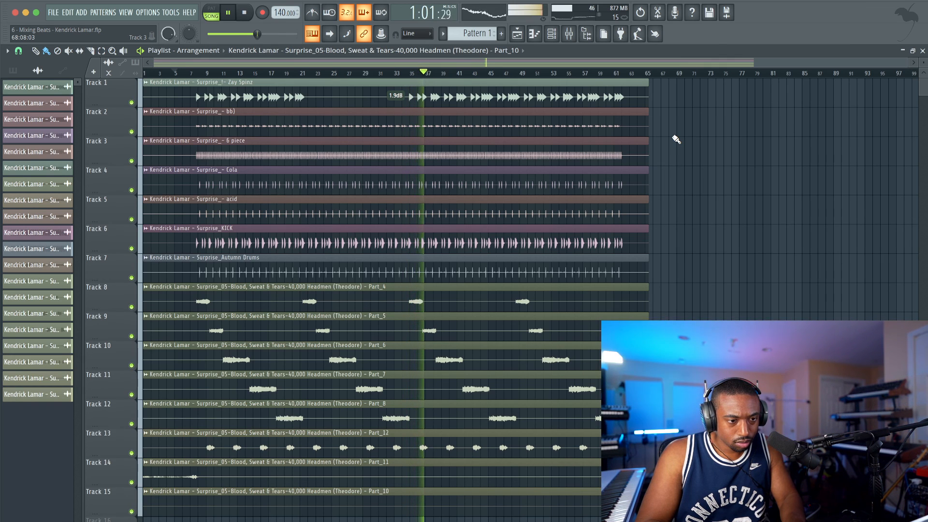
key("ctrl+s")
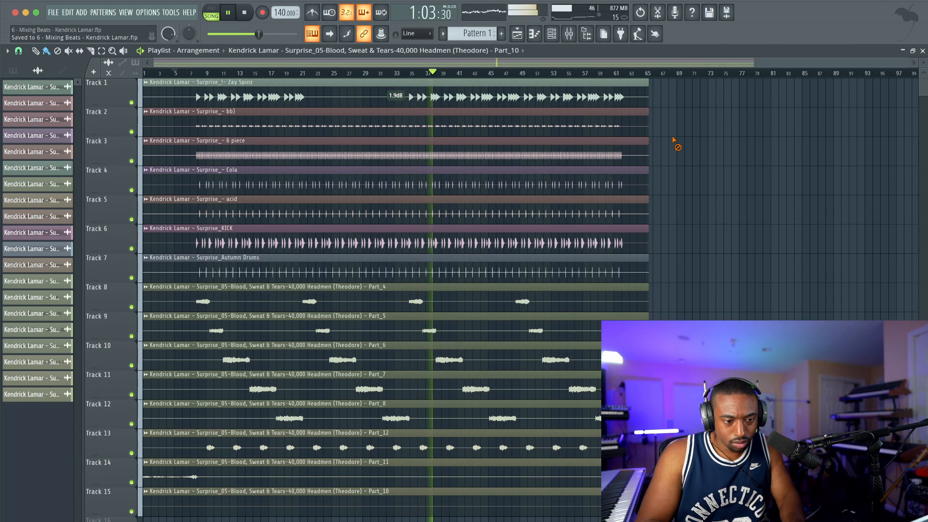
Set the Width of the SSL Fusion Stereo Image on the Mix Bus to 0.8 dB while the beat plays.
left_click(569, 34)
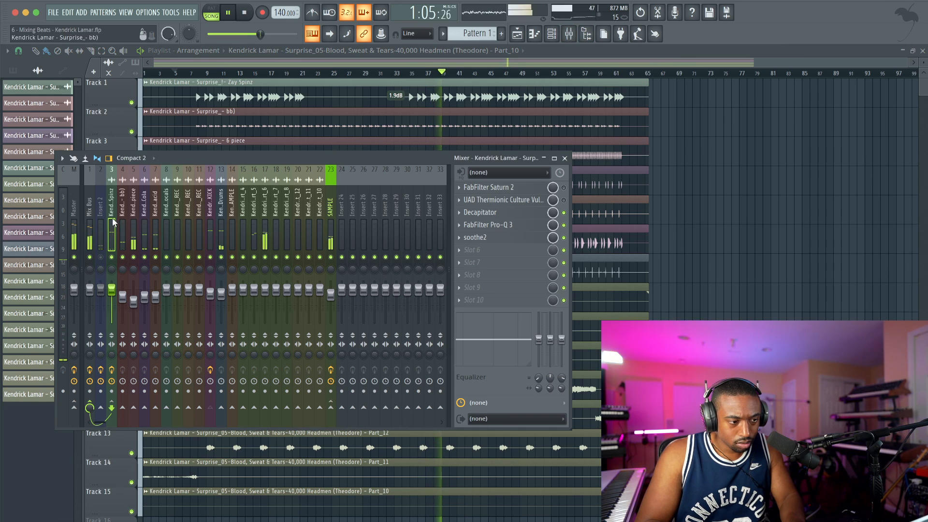
left_click(88, 209)
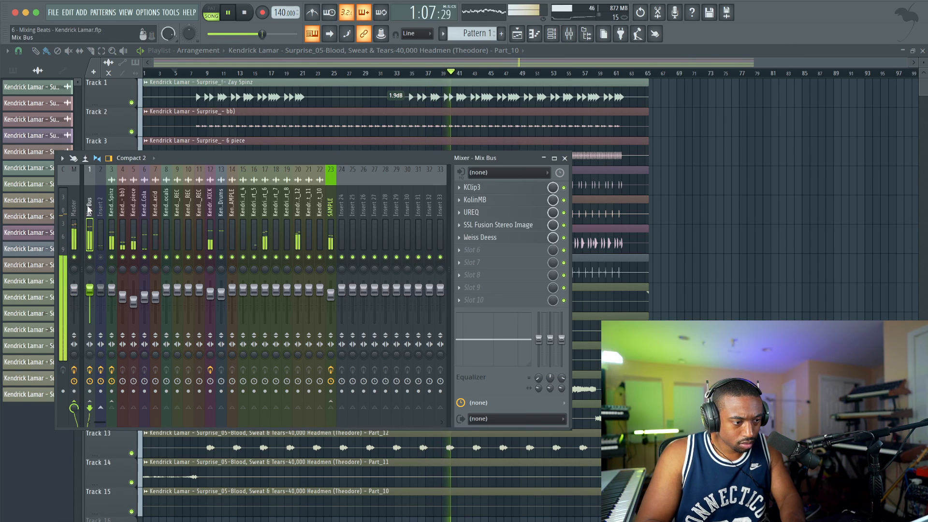
left_click(522, 225)
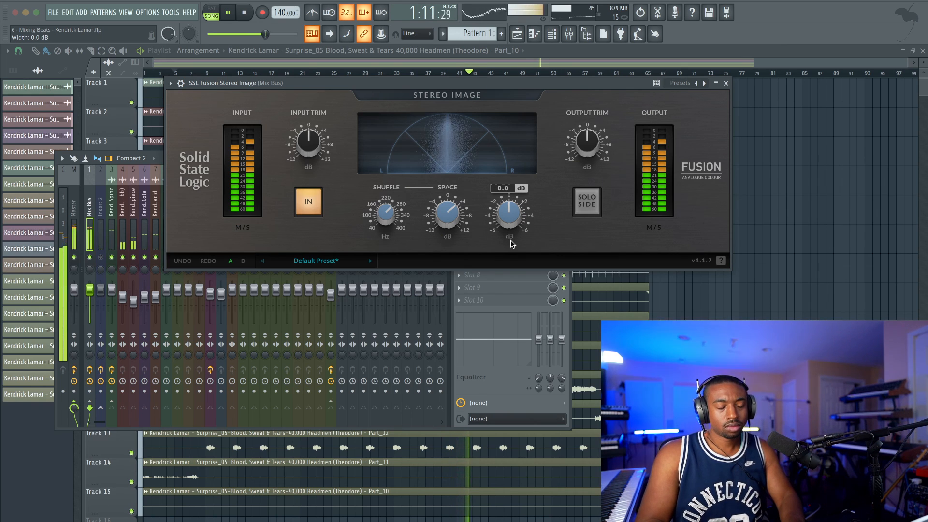
mouse_move(509, 233)
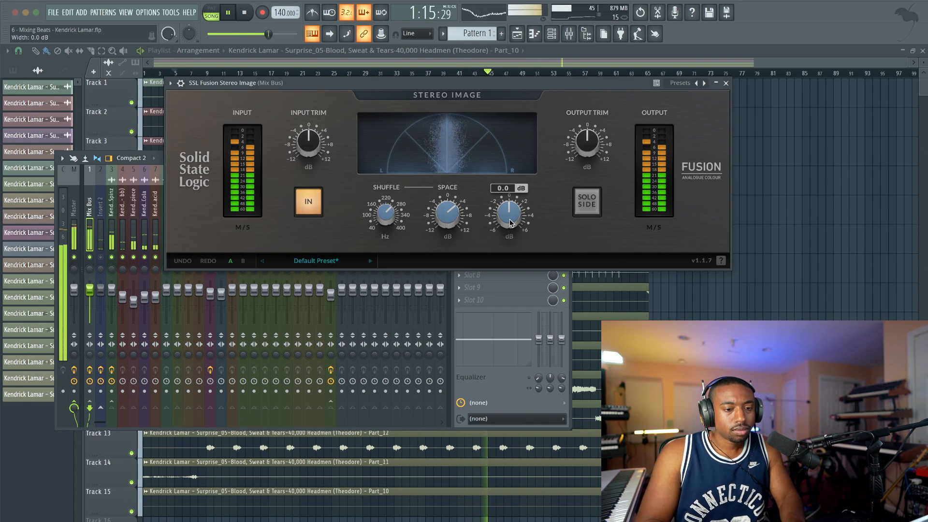
left_click_drag(509, 215, 509, 211)
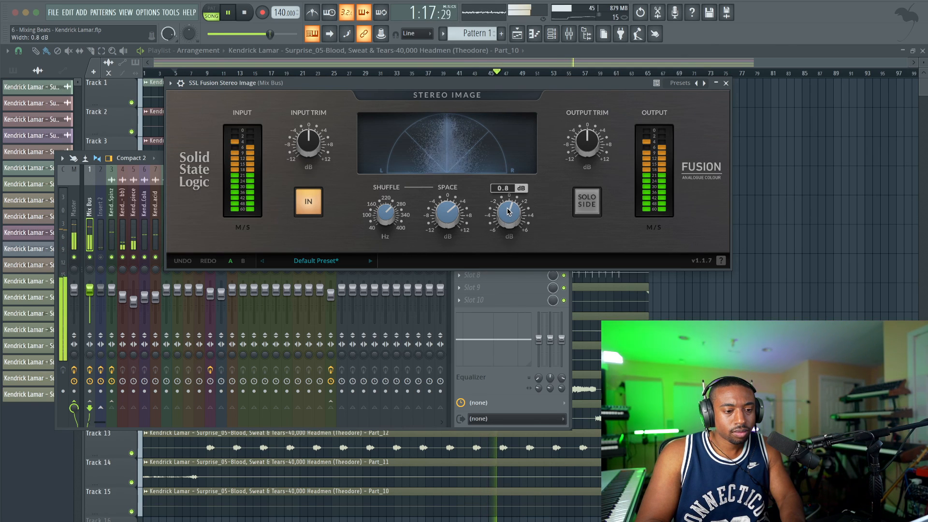
left_click(725, 83)
key("Escape")
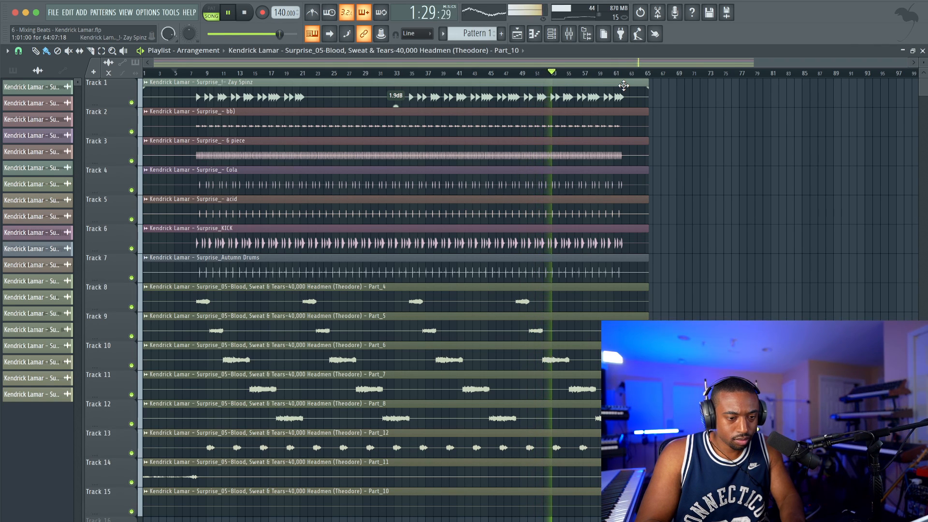
Check the mixer channel levels near the end of the beat, stop playback and return to the playlist.
left_click(575, 42)
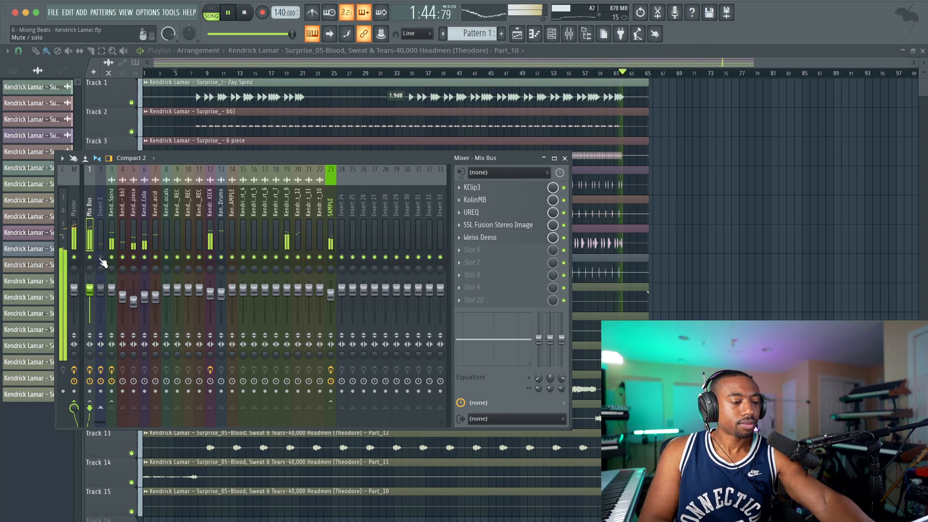
key("space")
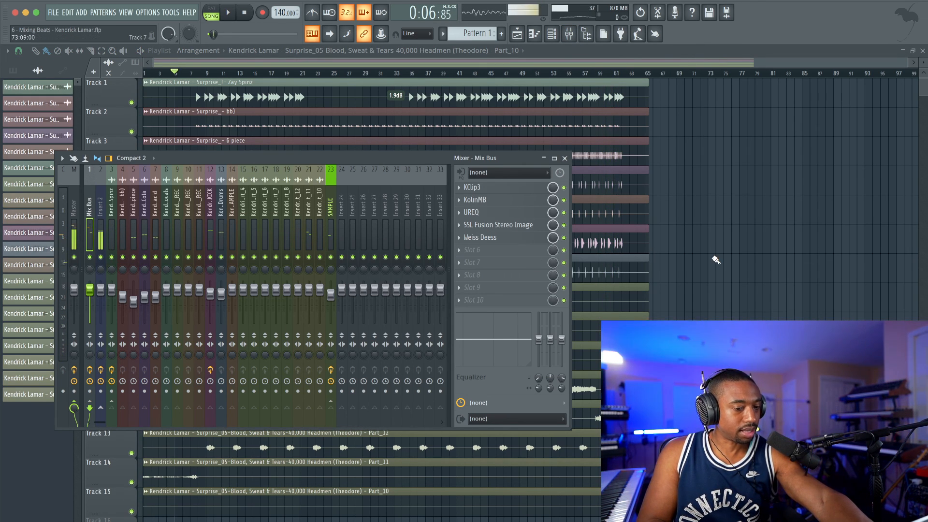
key("F9")
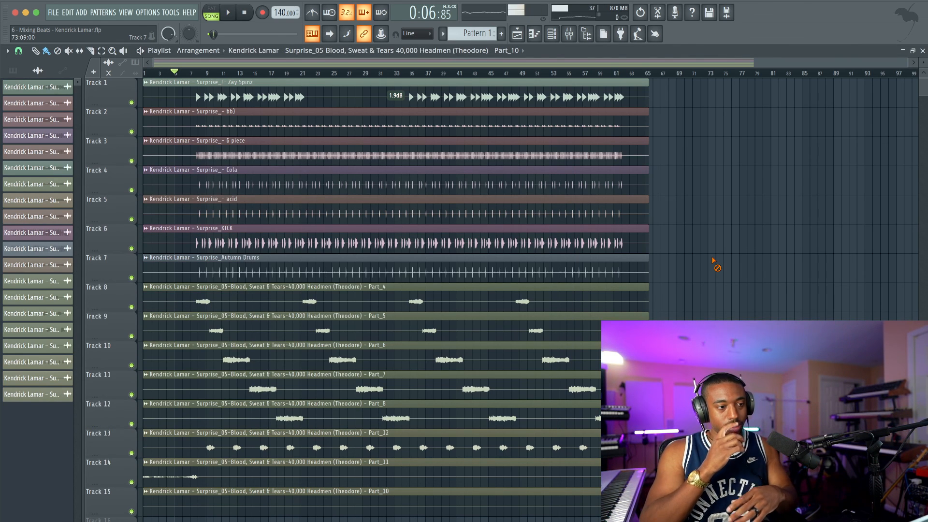